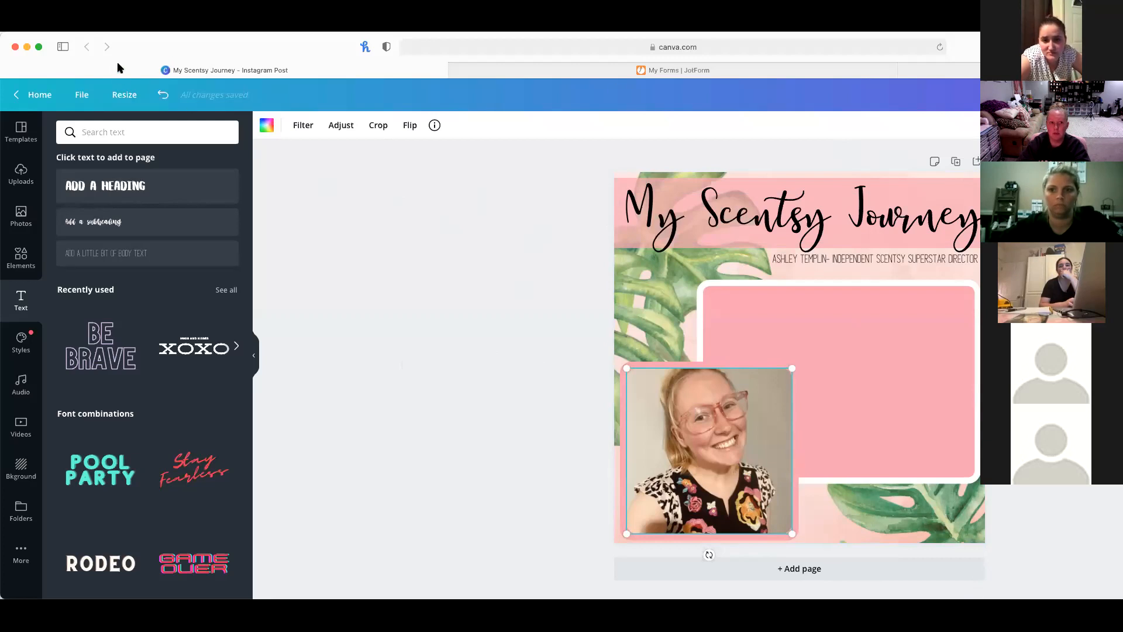
- Leave the My Scentsy Journey design for the home page and create a new blank Instagram Post design
key(Escape)
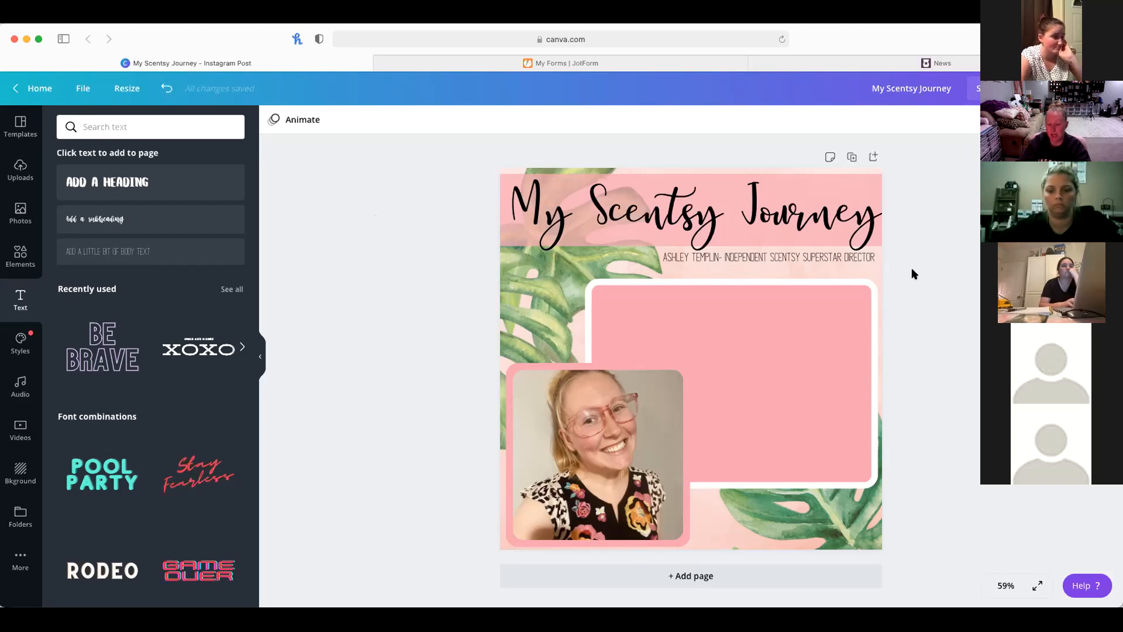
click(36, 89)
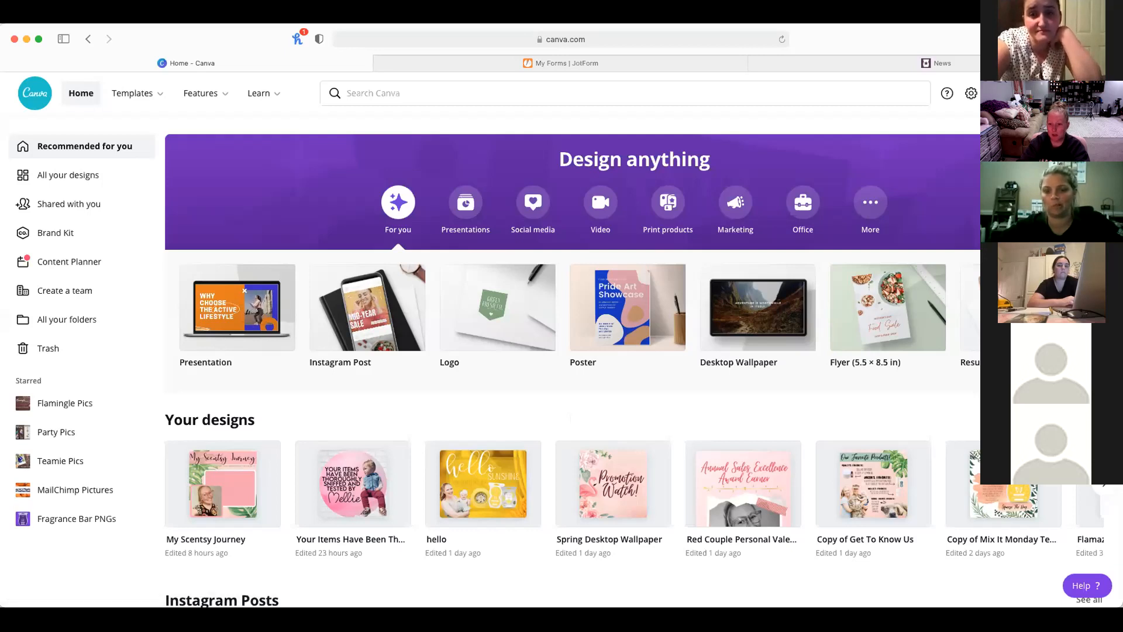
click(838, 582)
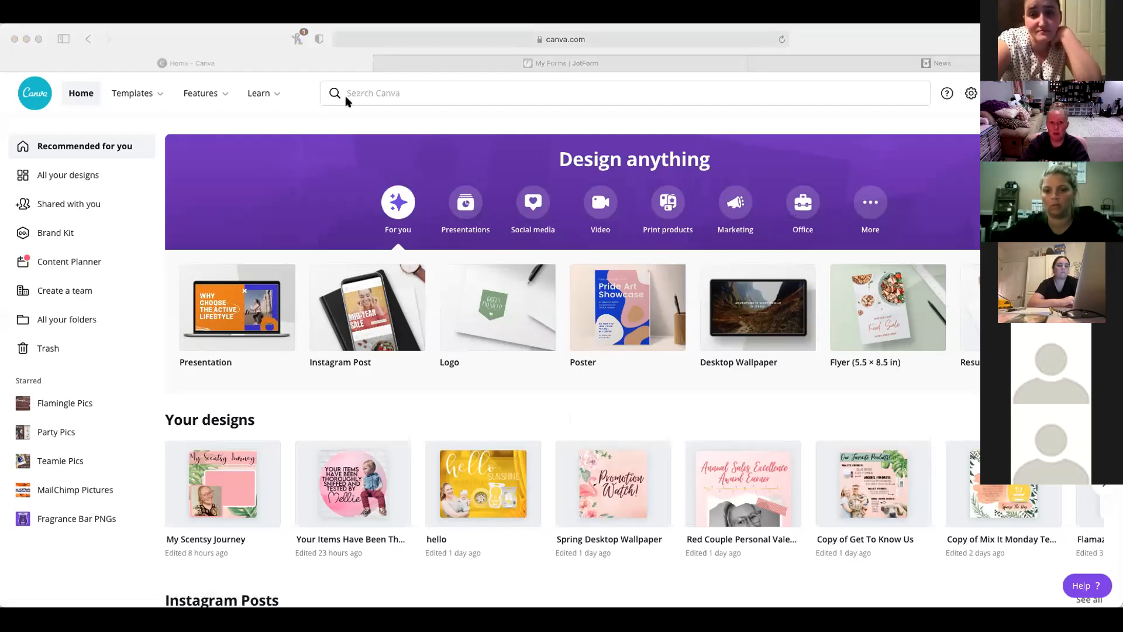
click(949, 396)
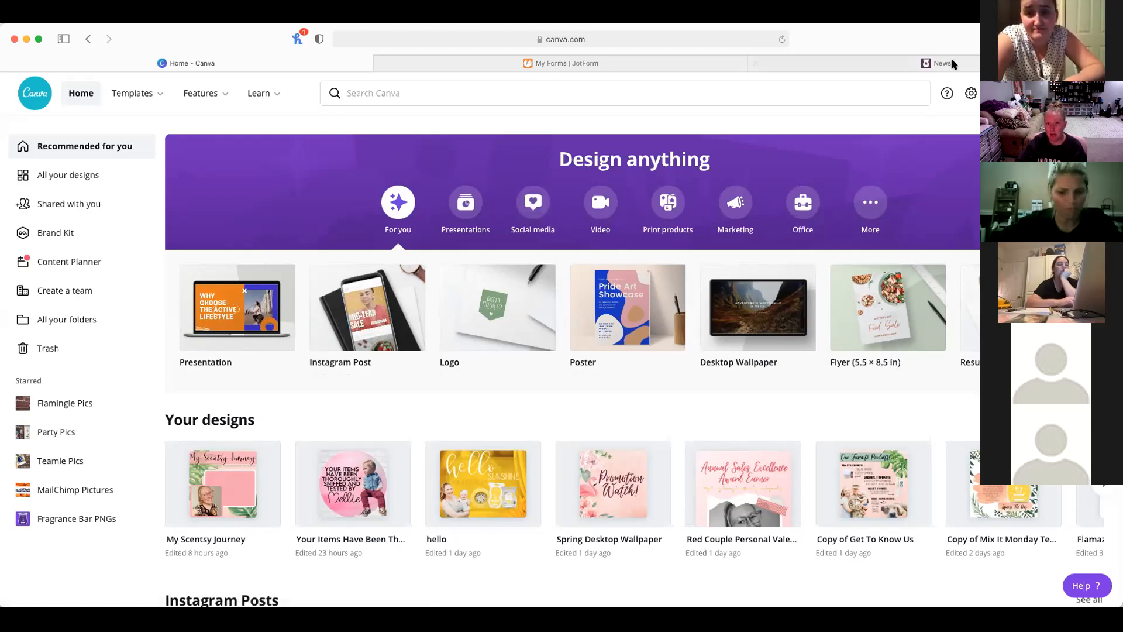
click(38, 39)
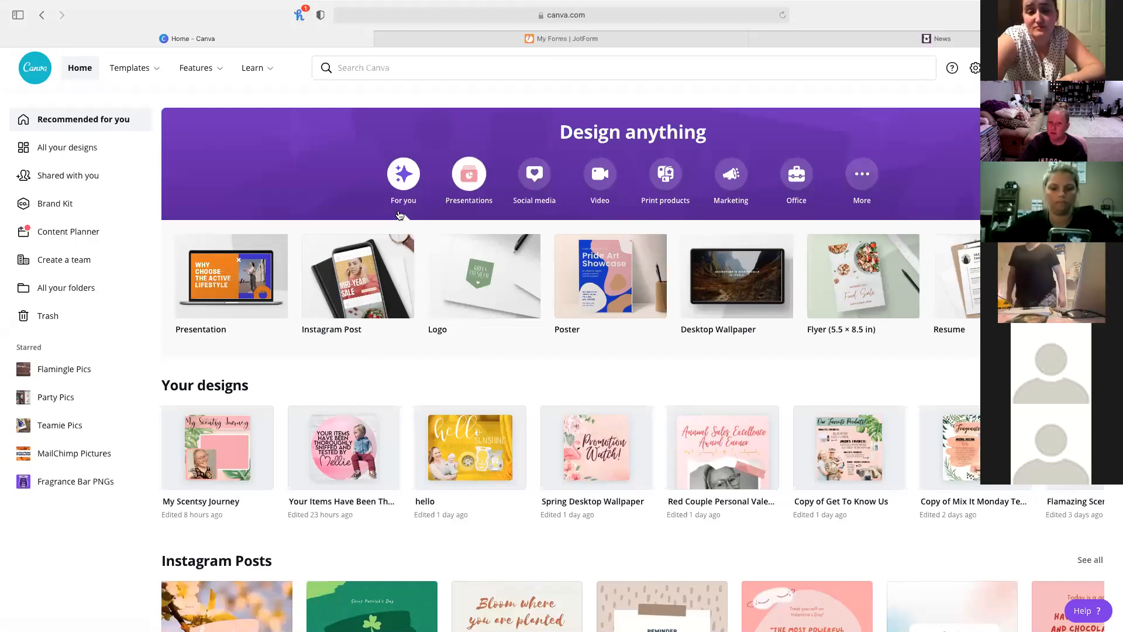
click(370, 287)
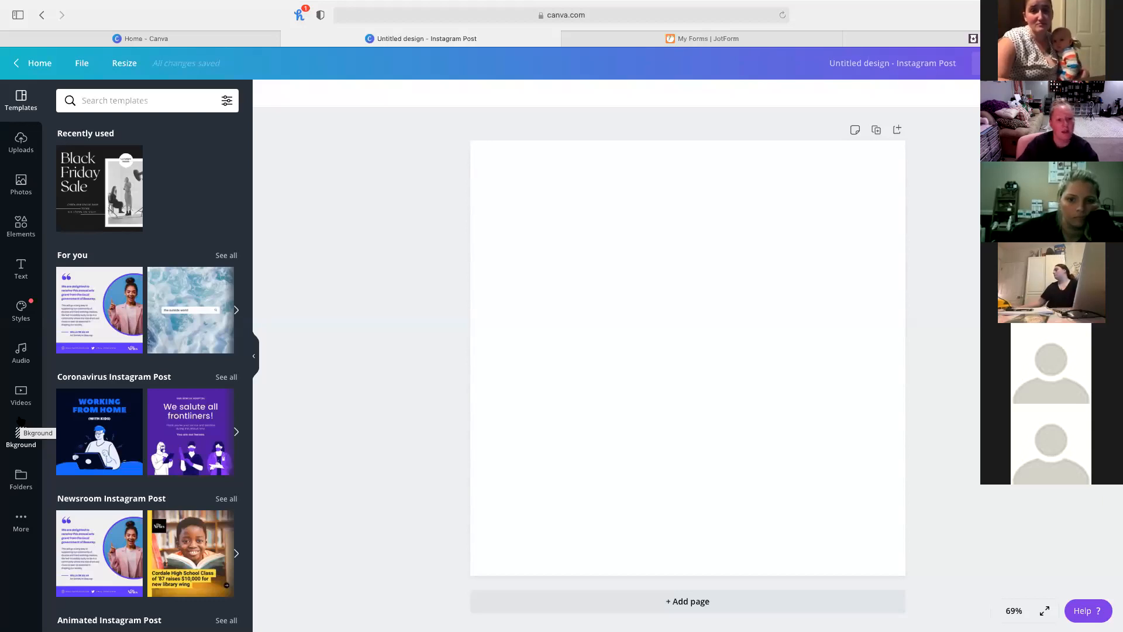
- Look through the background categories and search the background library for "pink"
click(21, 435)
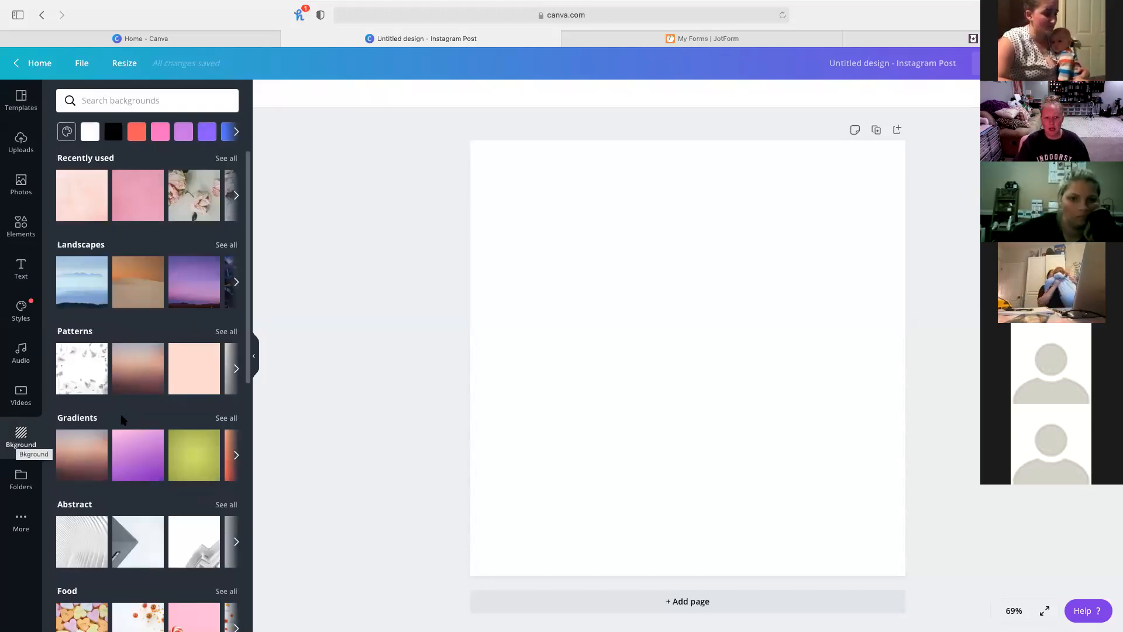
scroll(123, 419, down, 15)
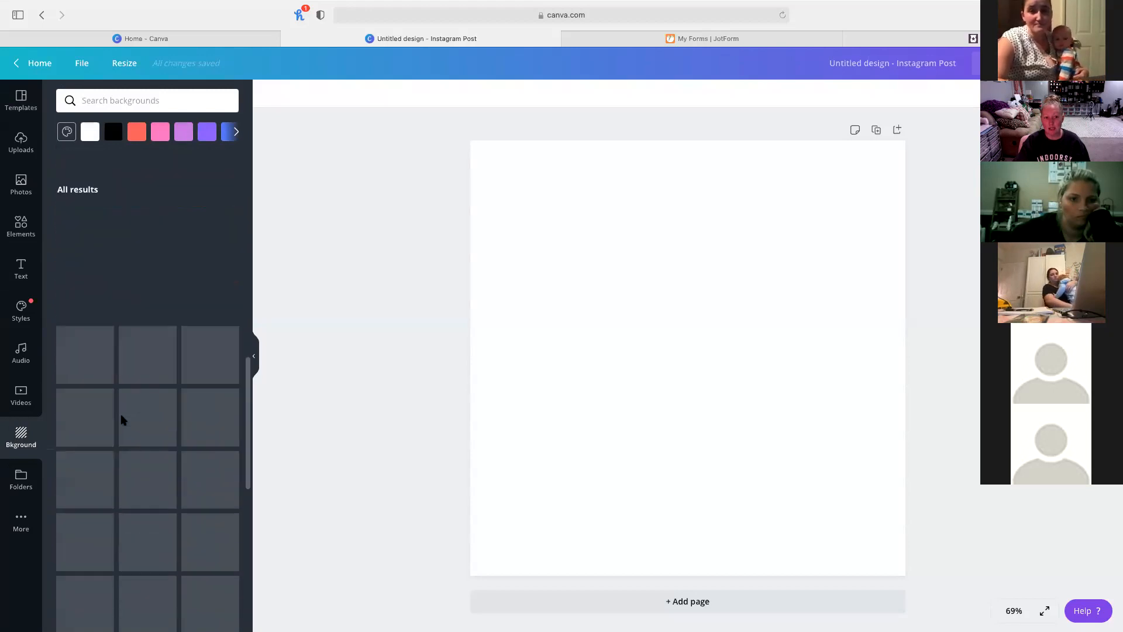
scroll(123, 419, down, 3)
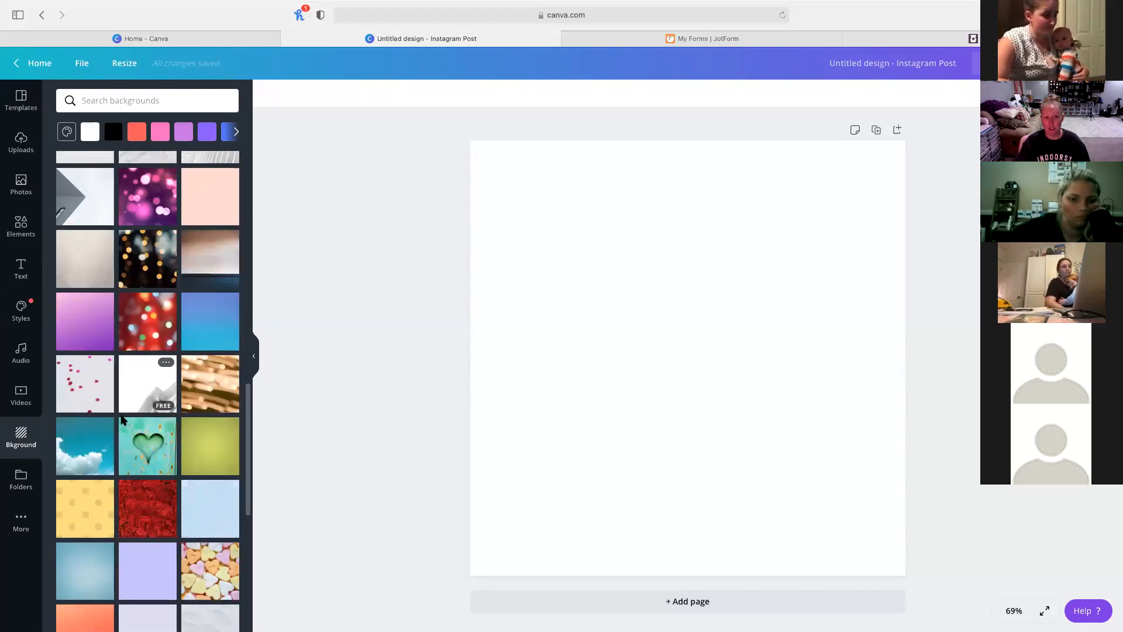
scroll(123, 419, down, 6)
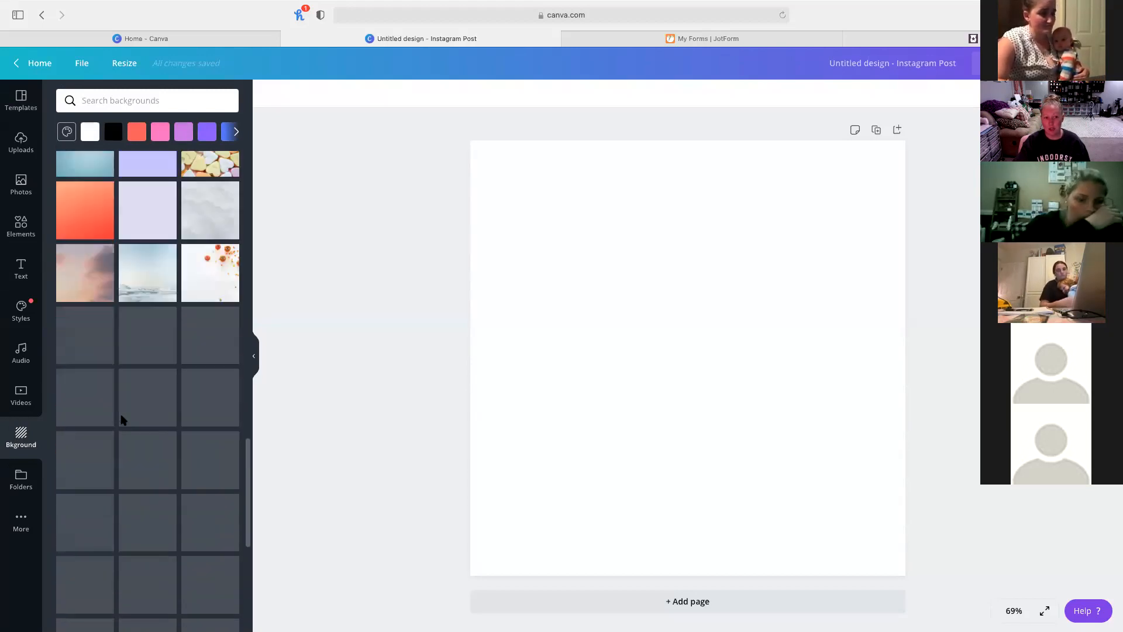
scroll(123, 419, up, 20)
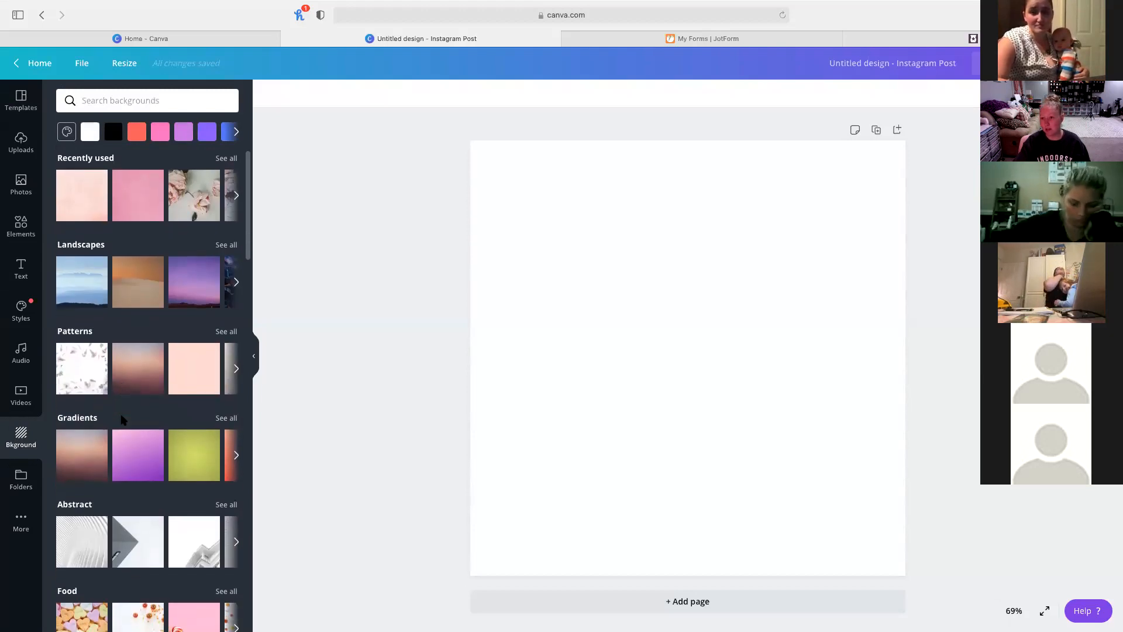
click(108, 94)
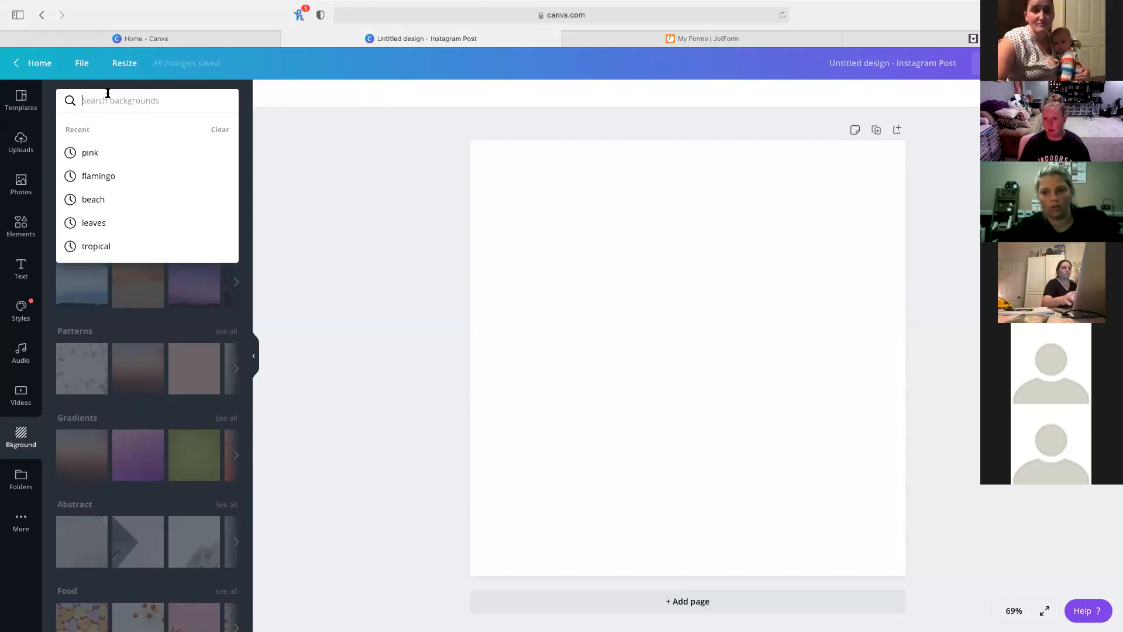
text(pink)
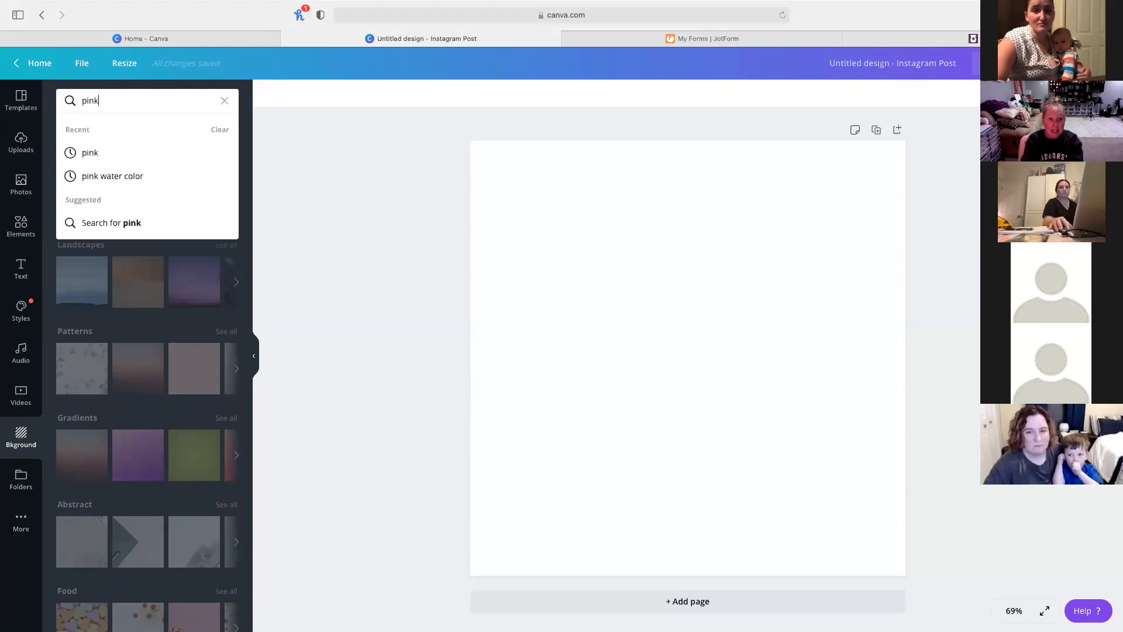
key(Return)
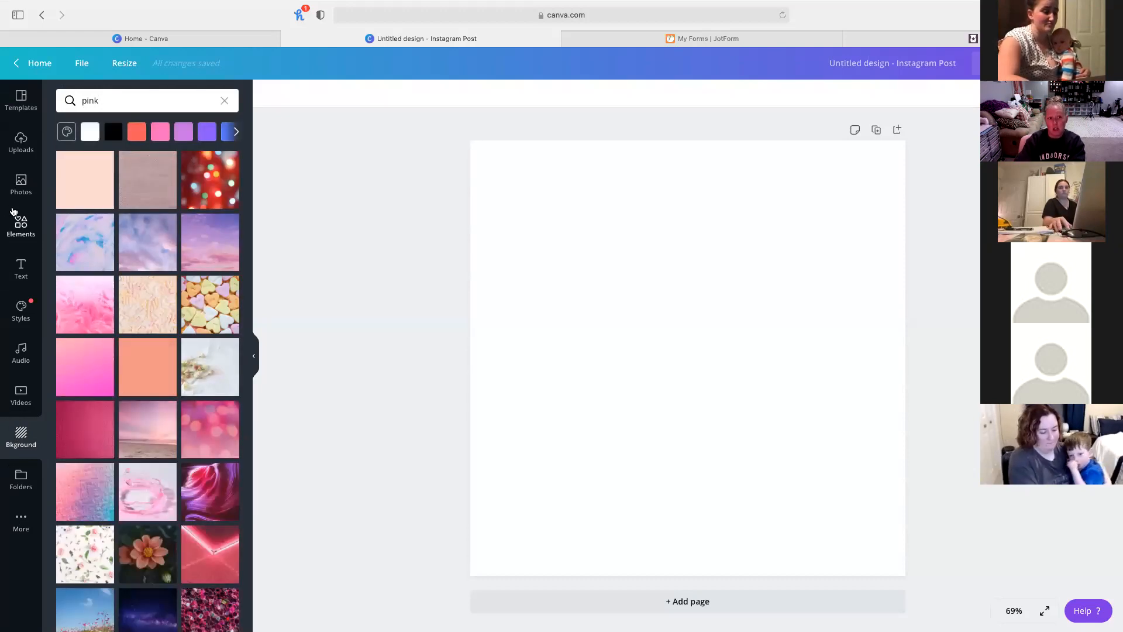
- Find the pale pink watercolor texture among the pink backgrounds and apply it to the blank page
scroll(195, 310, down, 3)
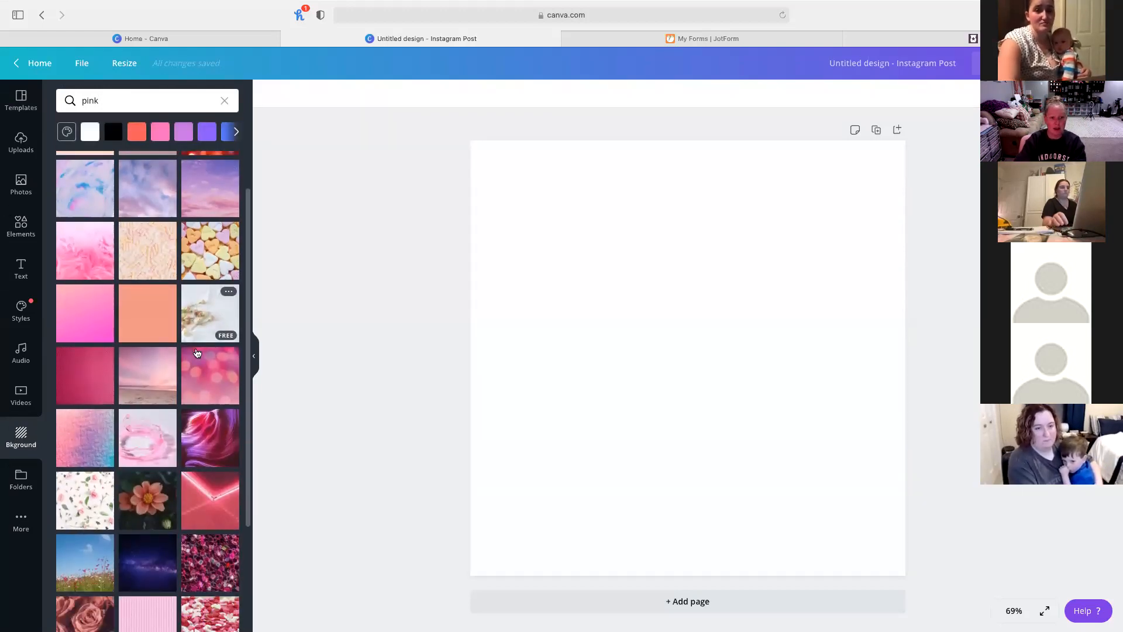
scroll(197, 352, down, 2)
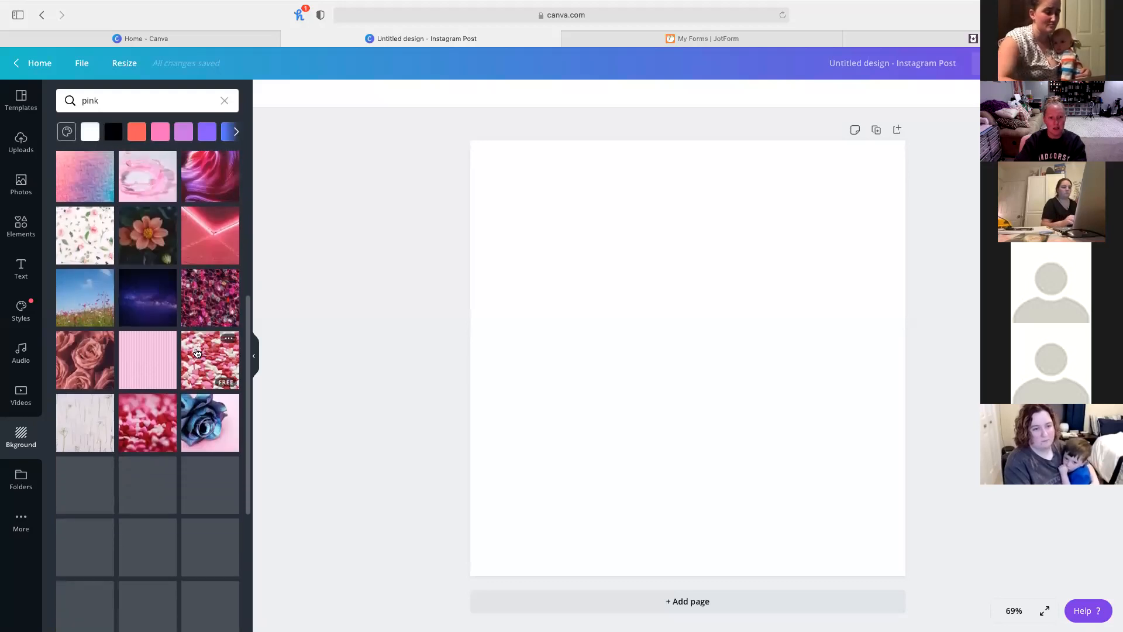
scroll(197, 353, up, 5)
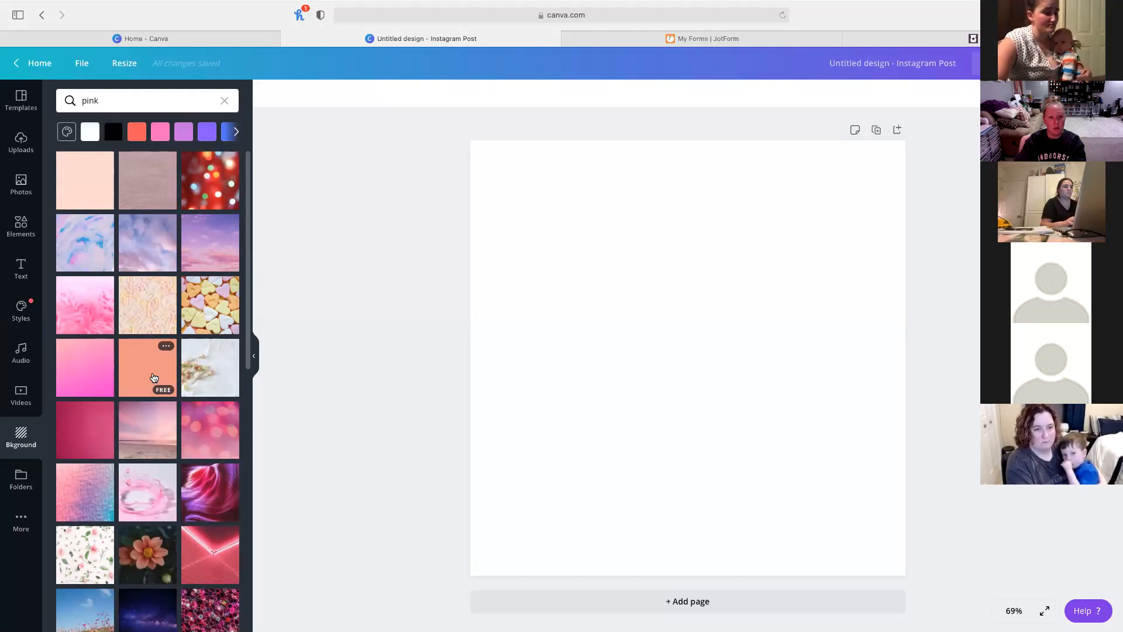
scroll(173, 324, down, 2)
scroll(173, 324, down, 10)
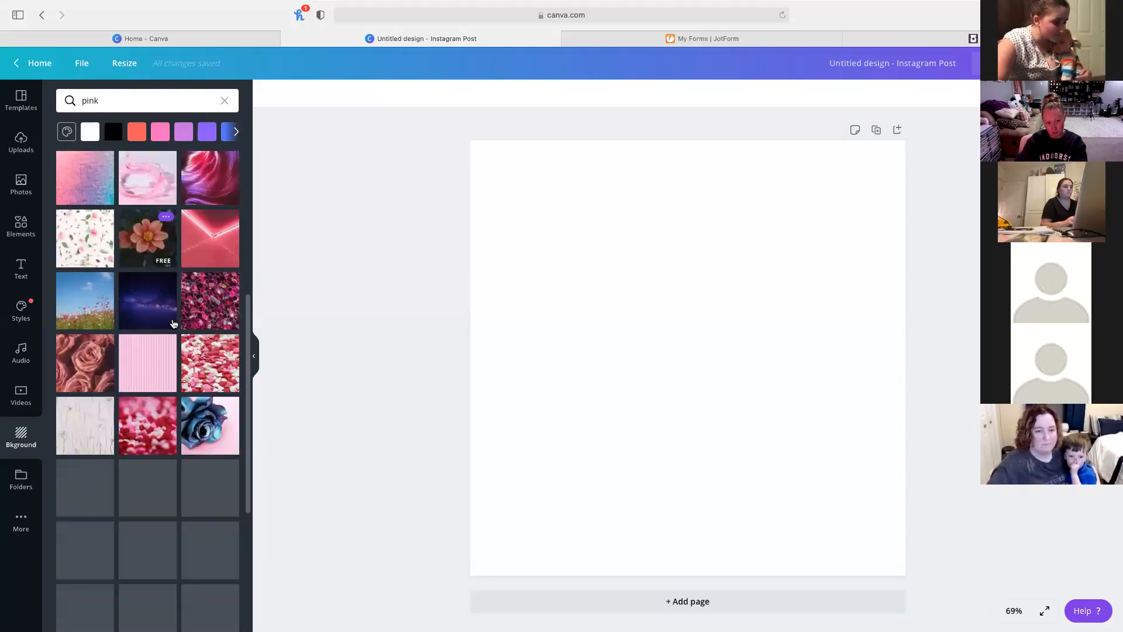
scroll(173, 323, down, 3)
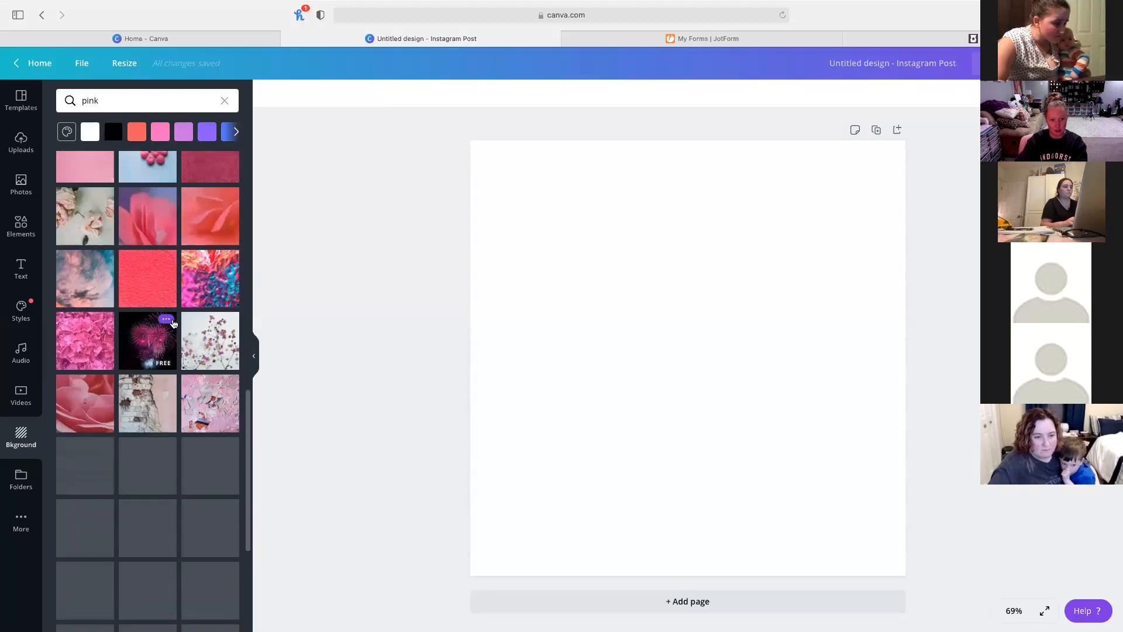
scroll(173, 323, down, 2)
scroll(200, 388, down, 5)
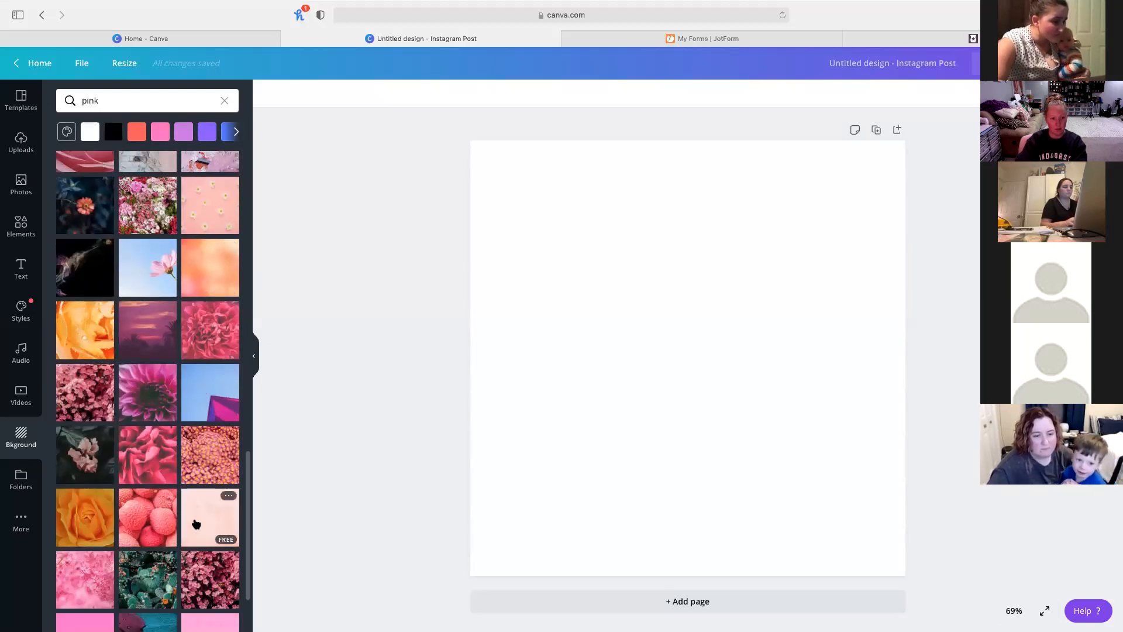
scroll(196, 521, down, 2)
drag(210, 443, 537, 316)
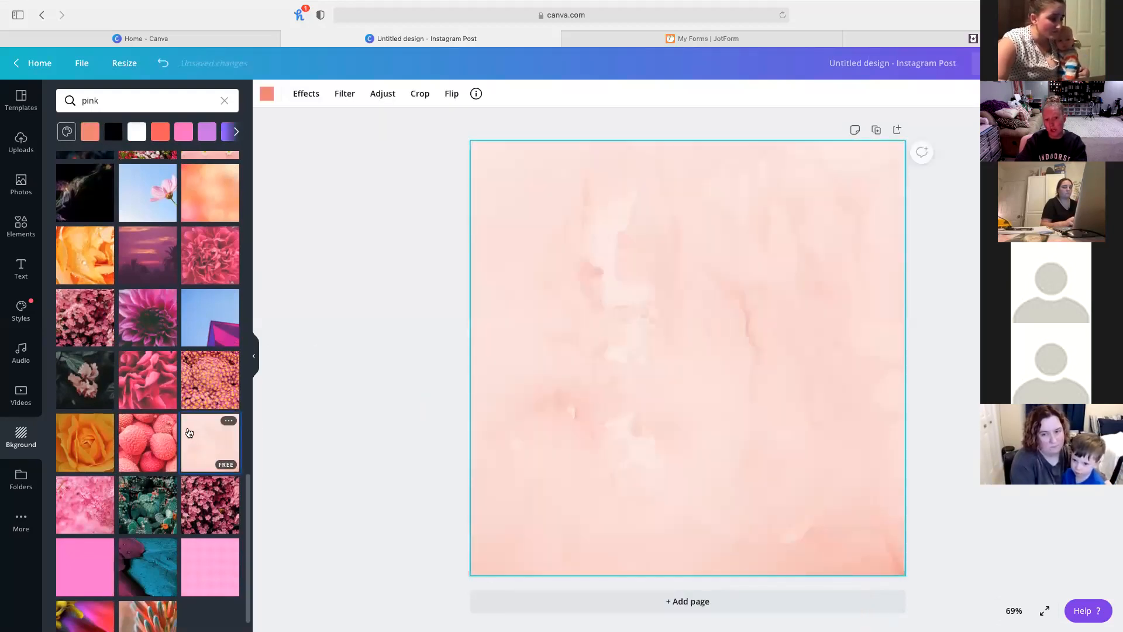
- Try the dark pink flower photo and the pink daisy photo as backgrounds, and reapply the pale pink watercolor texture
click(206, 500)
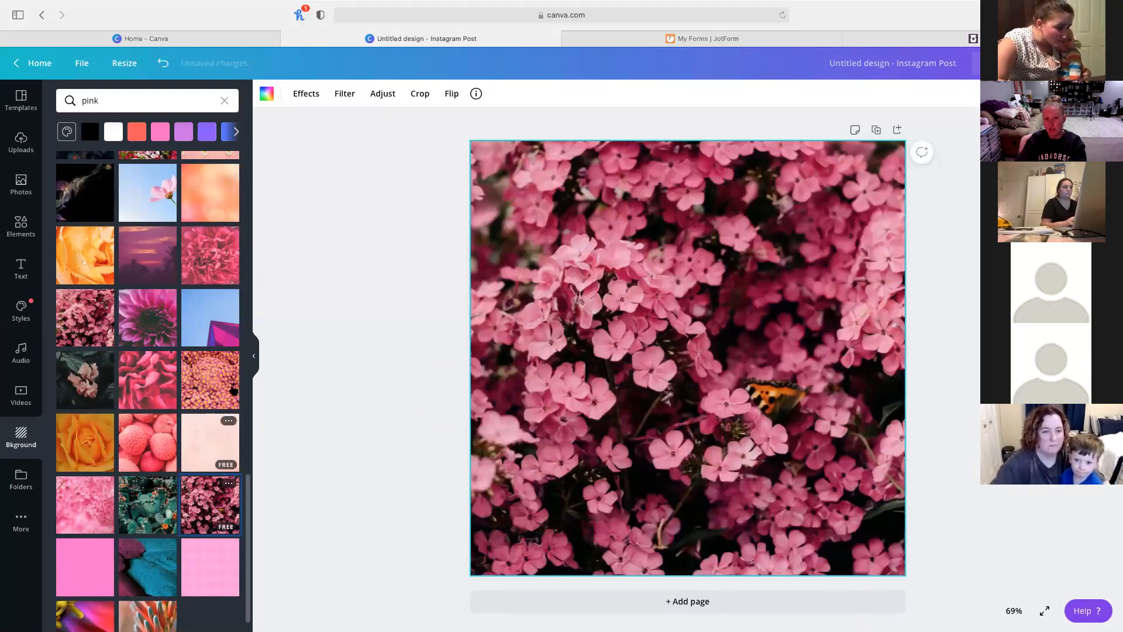
click(229, 390)
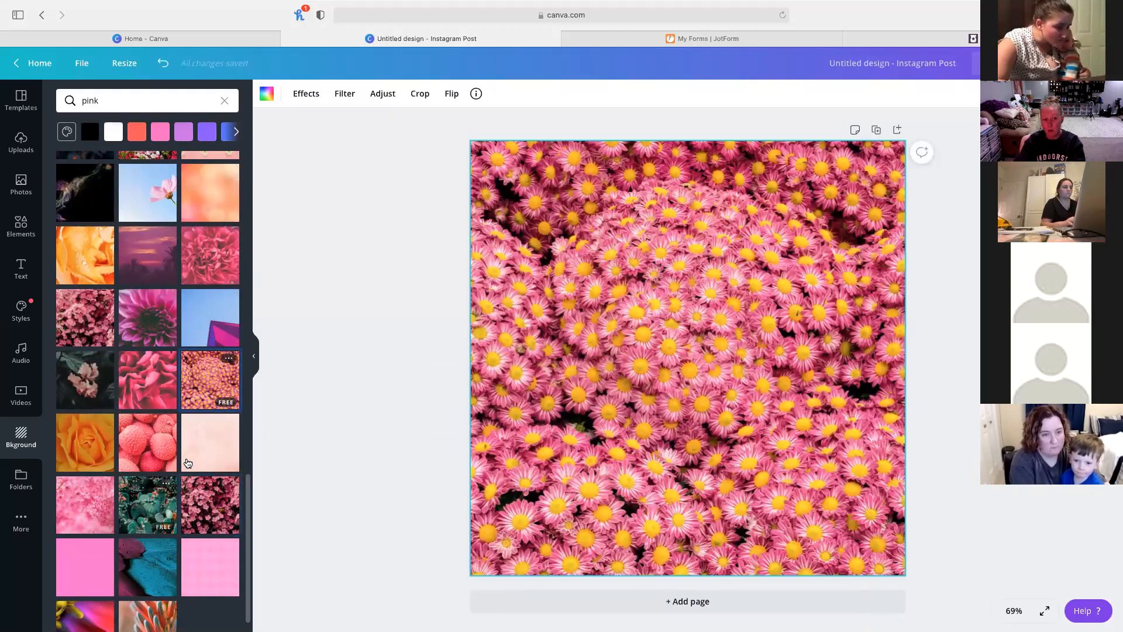
click(196, 440)
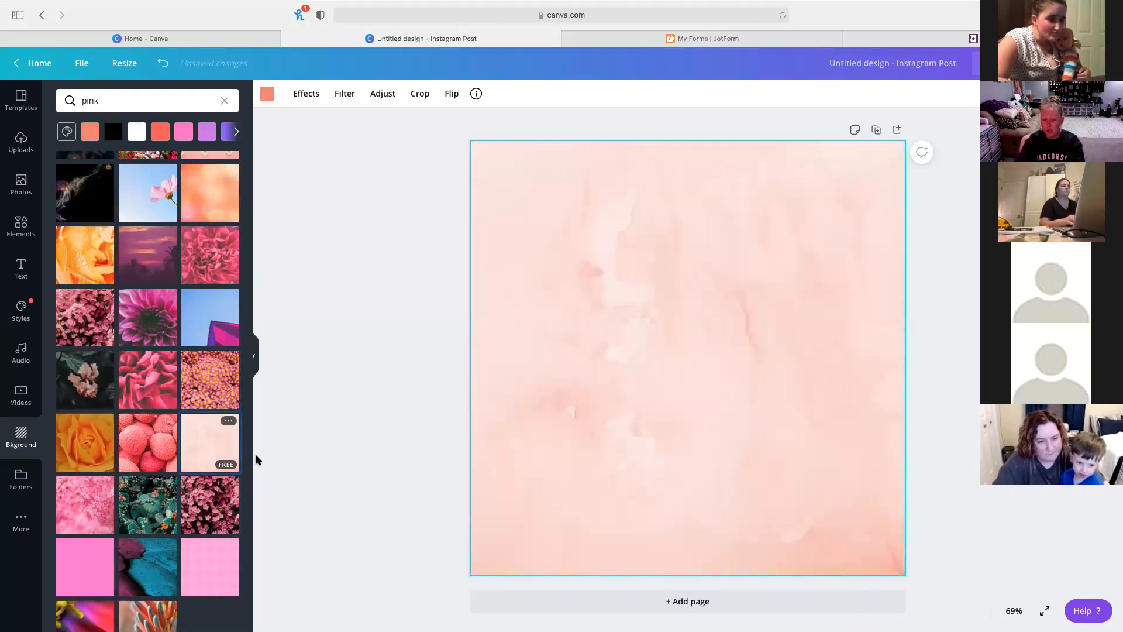
click(375, 384)
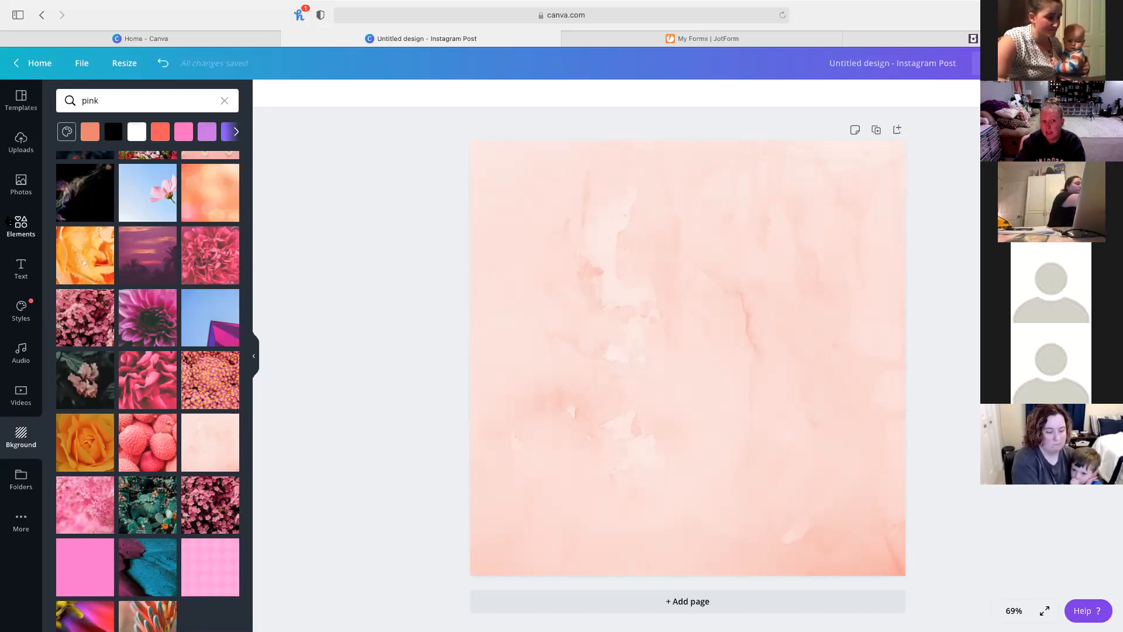
- Search the elements for "monstera" and add the green-and-white watercolor leaf to the page
click(9, 221)
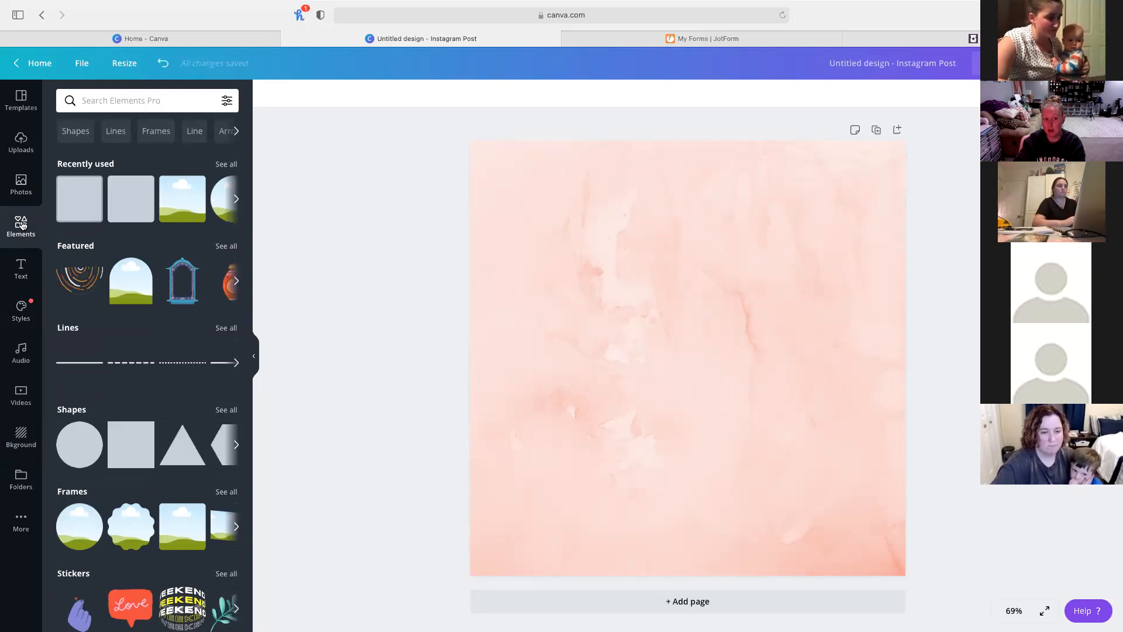
click(113, 102)
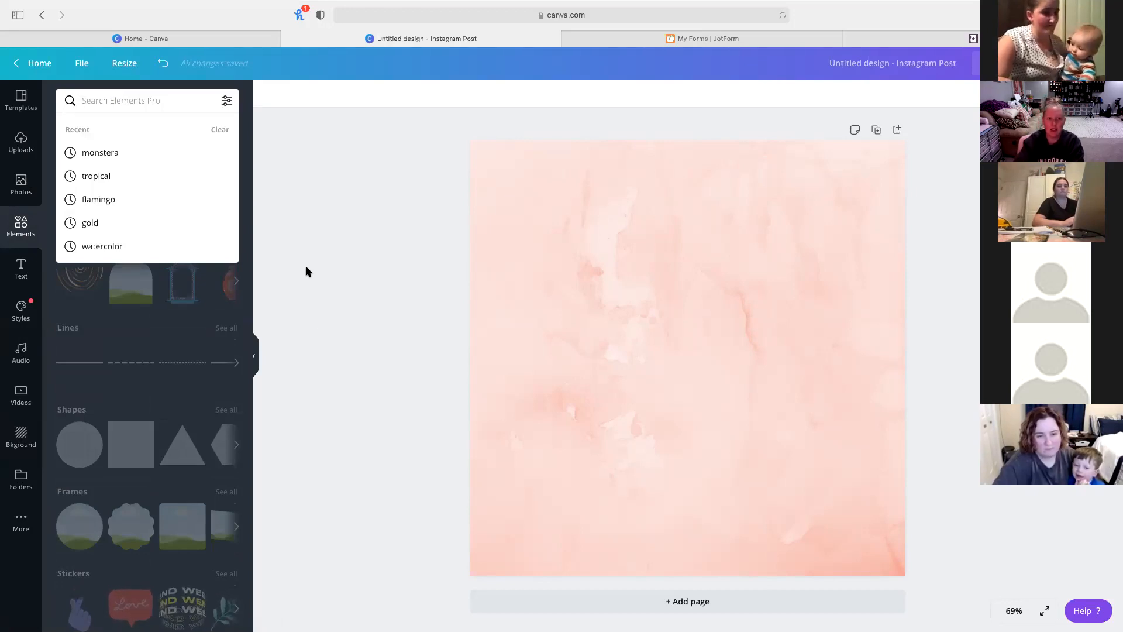
click(100, 154)
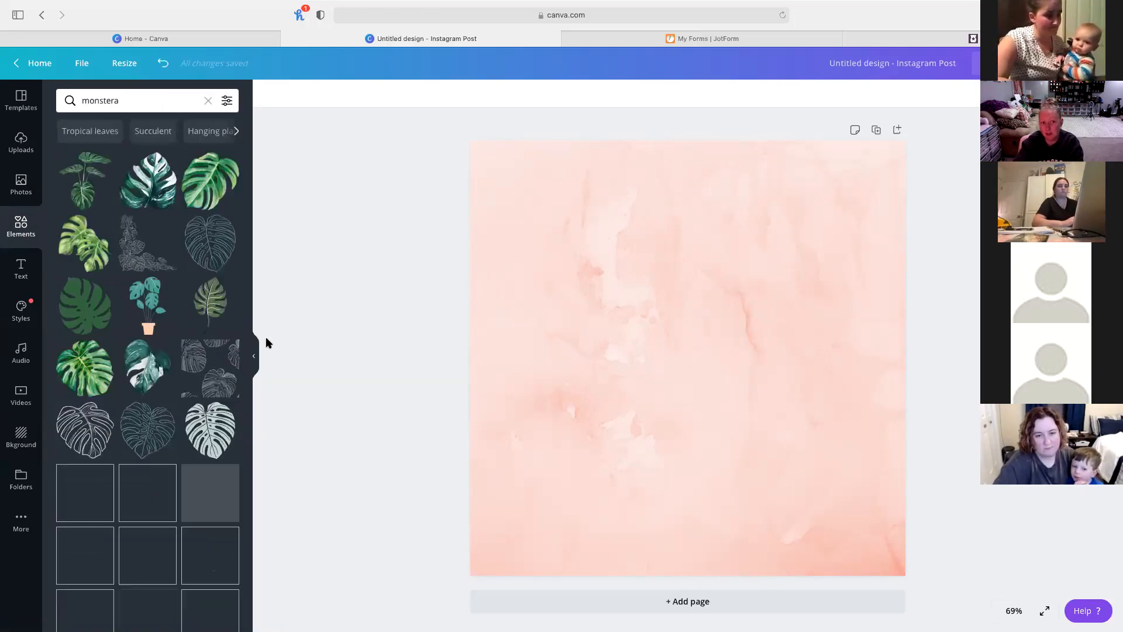
click(148, 193)
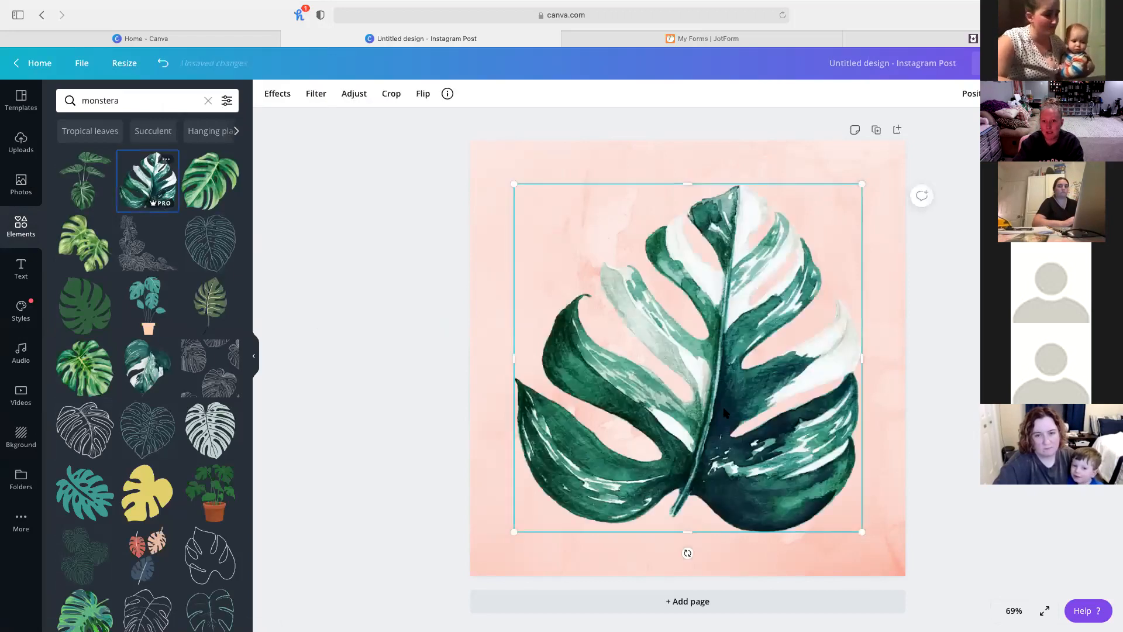
- Shrink the monstera leaf and move it to the page's lower-left corner, partly beyond the page edge
drag(792, 253, 682, 310)
drag(696, 405, 749, 296)
drag(655, 410, 522, 505)
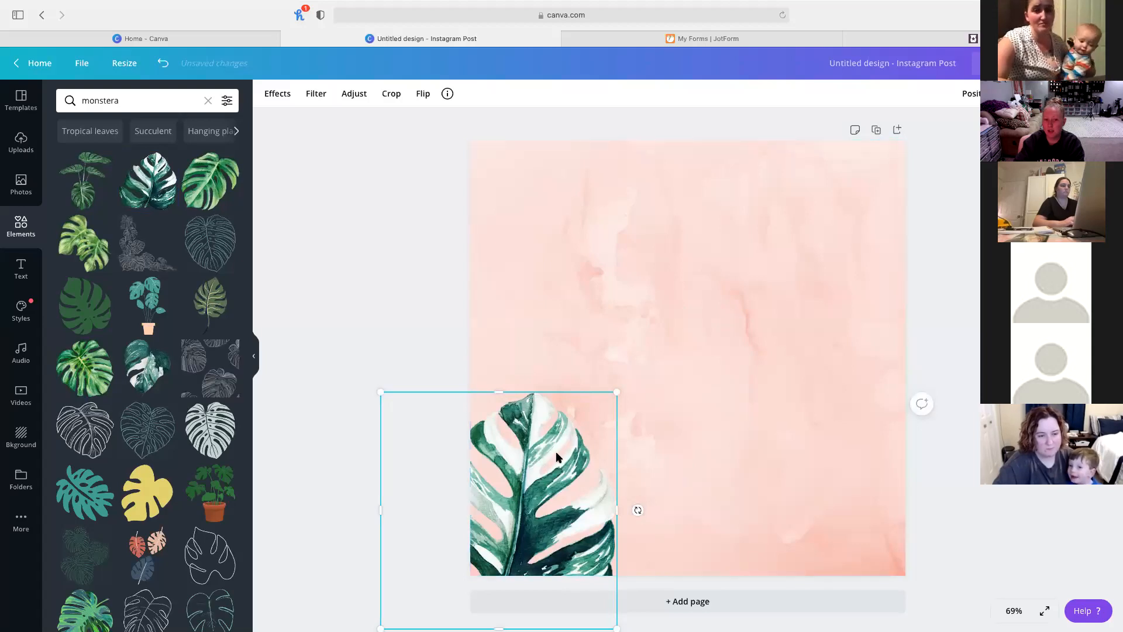
drag(557, 457, 584, 423)
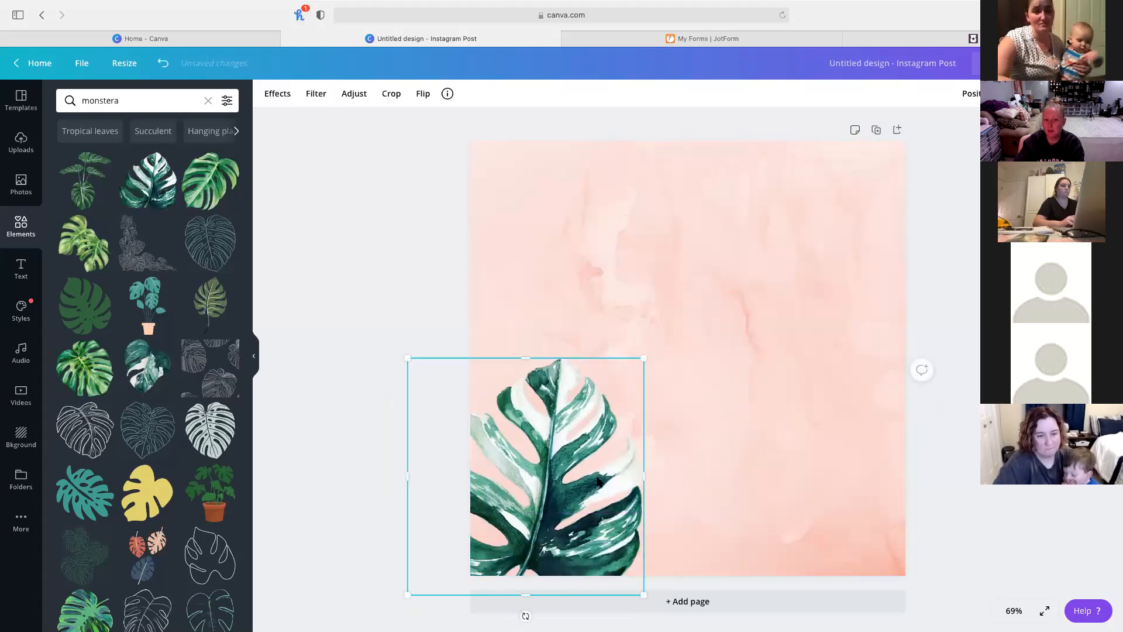
drag(598, 482, 585, 494)
- Rotate the lower-left leaf clockwise so it points into the page, and reposition it in the corner
scroll(707, 494, down, 1)
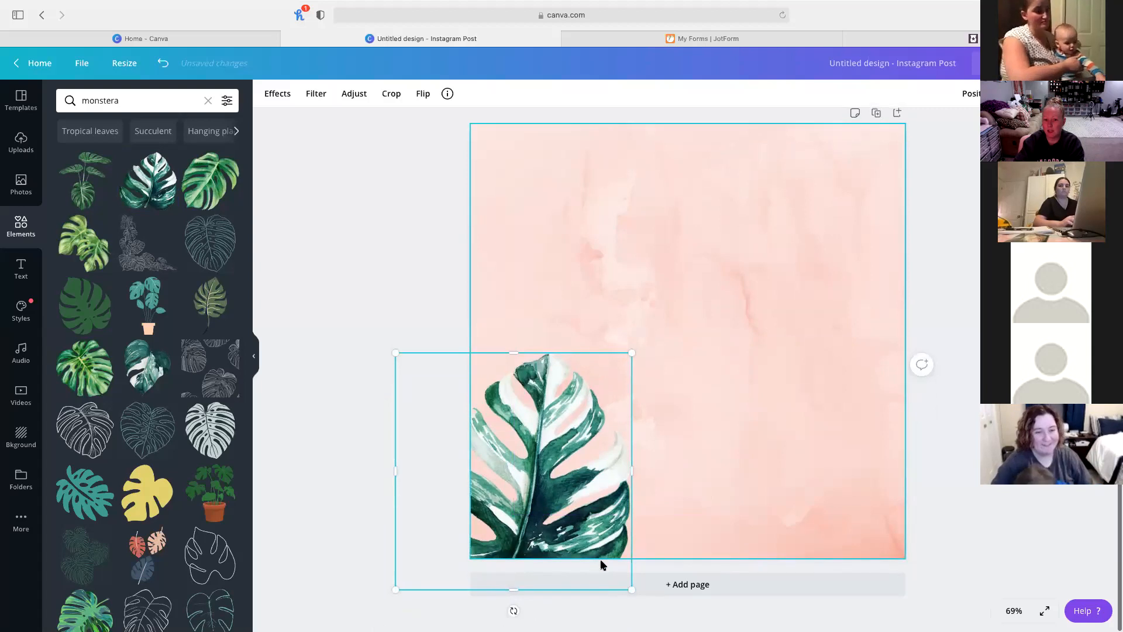
drag(514, 610, 505, 551)
drag(570, 453, 580, 478)
click(343, 413)
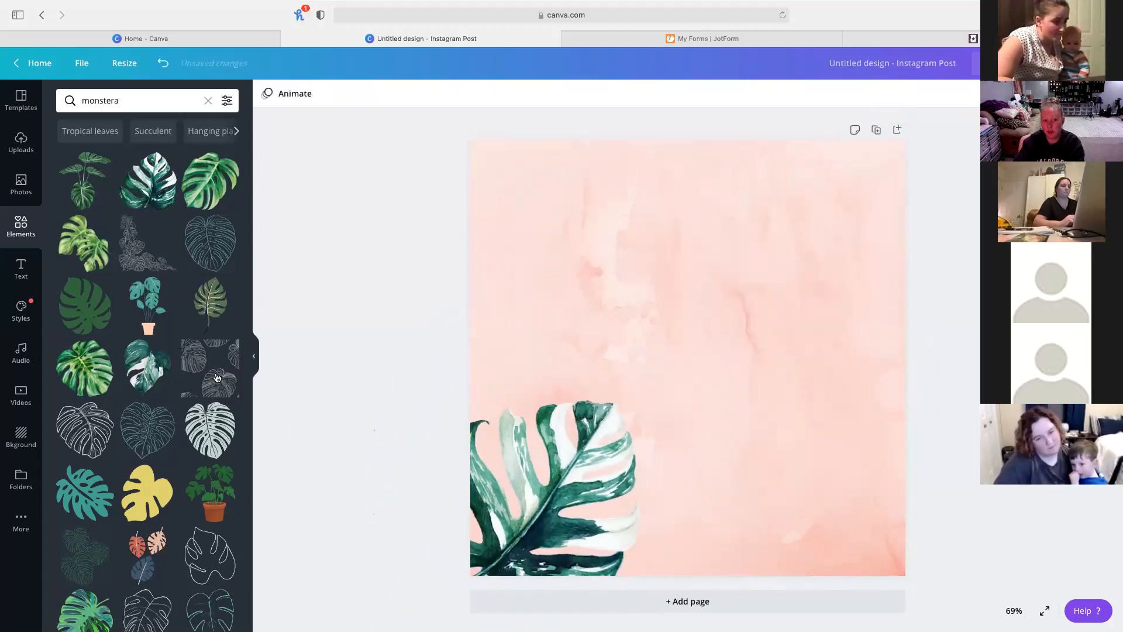
- Add the downward-pointing green-and-white monstera leaf and place it in the page's upper-right corner, overlapping the edges
click(149, 374)
drag(804, 266, 966, 147)
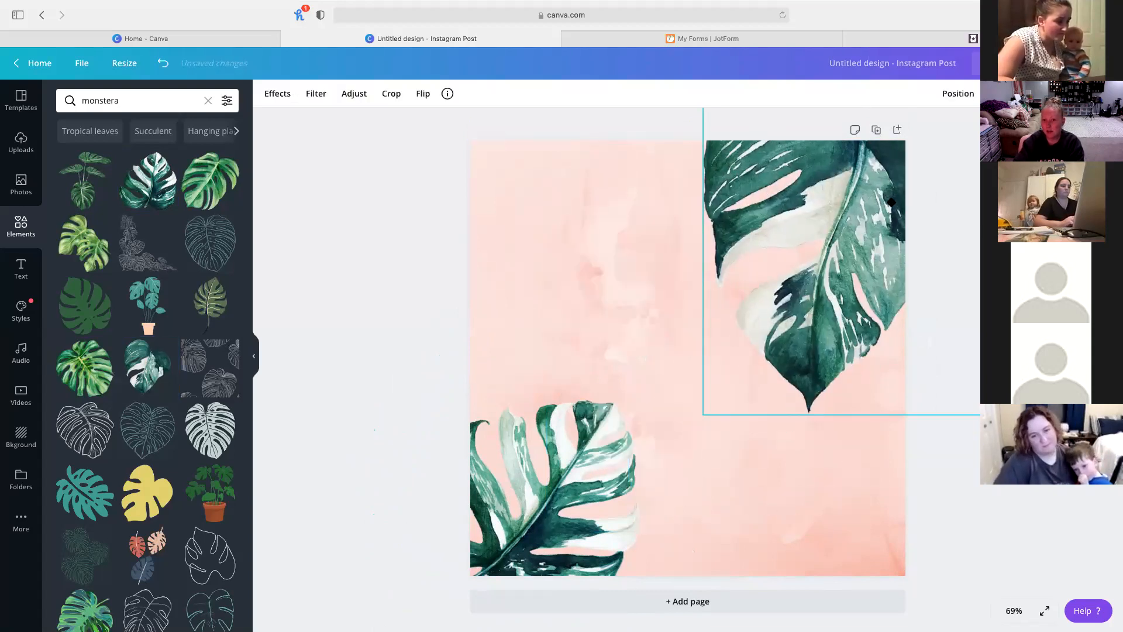
click(349, 297)
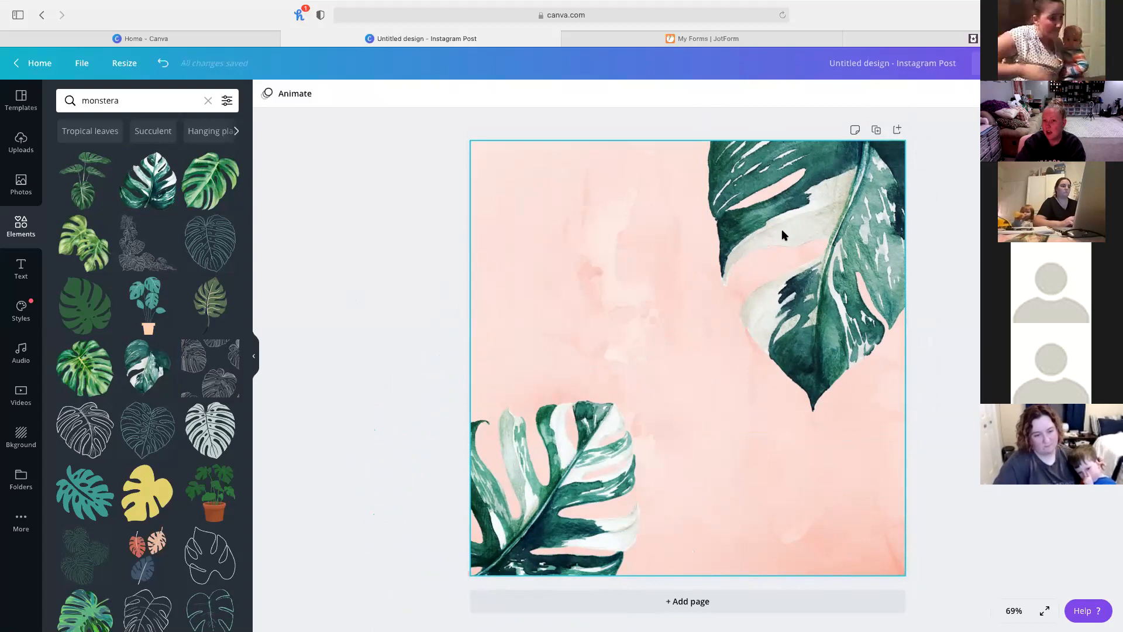
- Reposition the lower-left monstera leaf in its corner so it sits slightly further beyond the page's left edge
drag(558, 473, 538, 363)
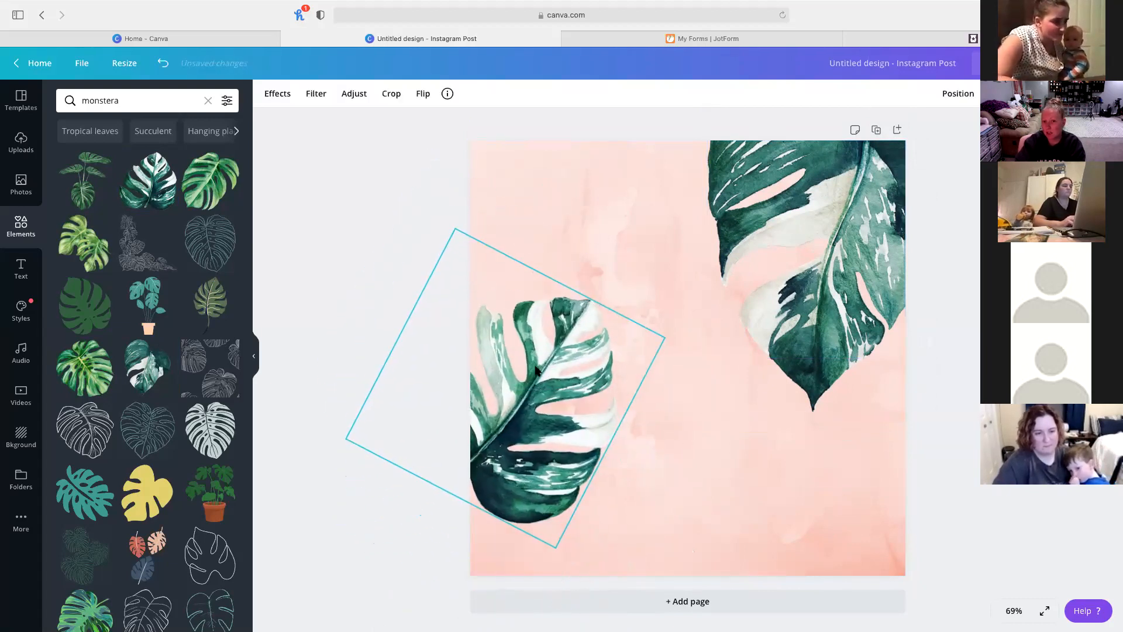
drag(586, 401, 590, 485)
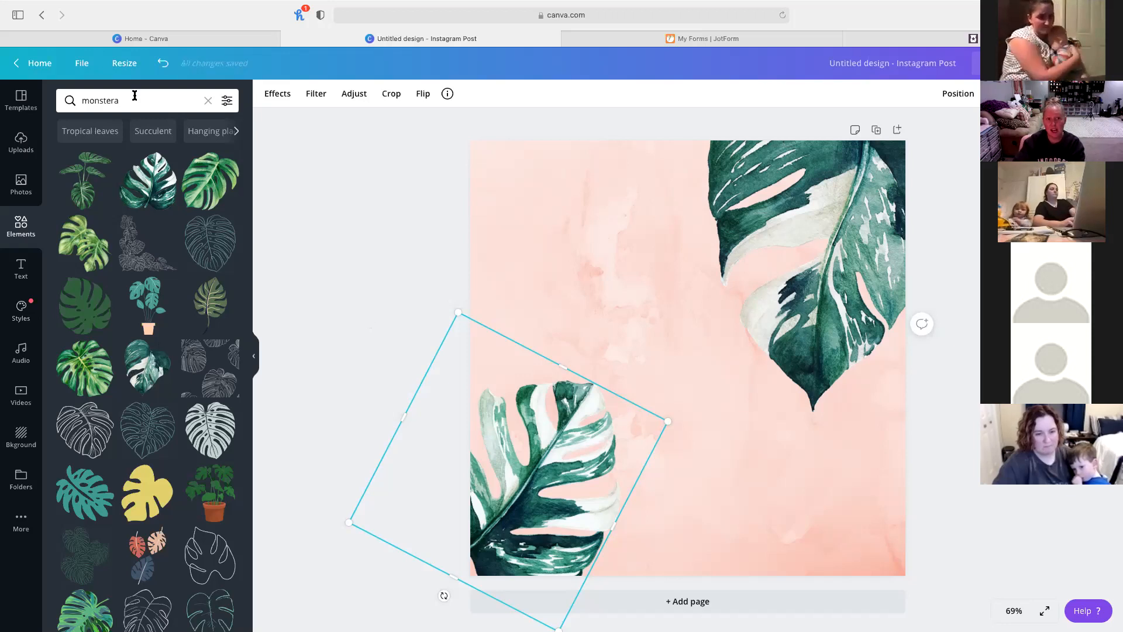
- Search the elements for "flamingo" and look through the flamingo graphics
click(135, 95)
text(flami)
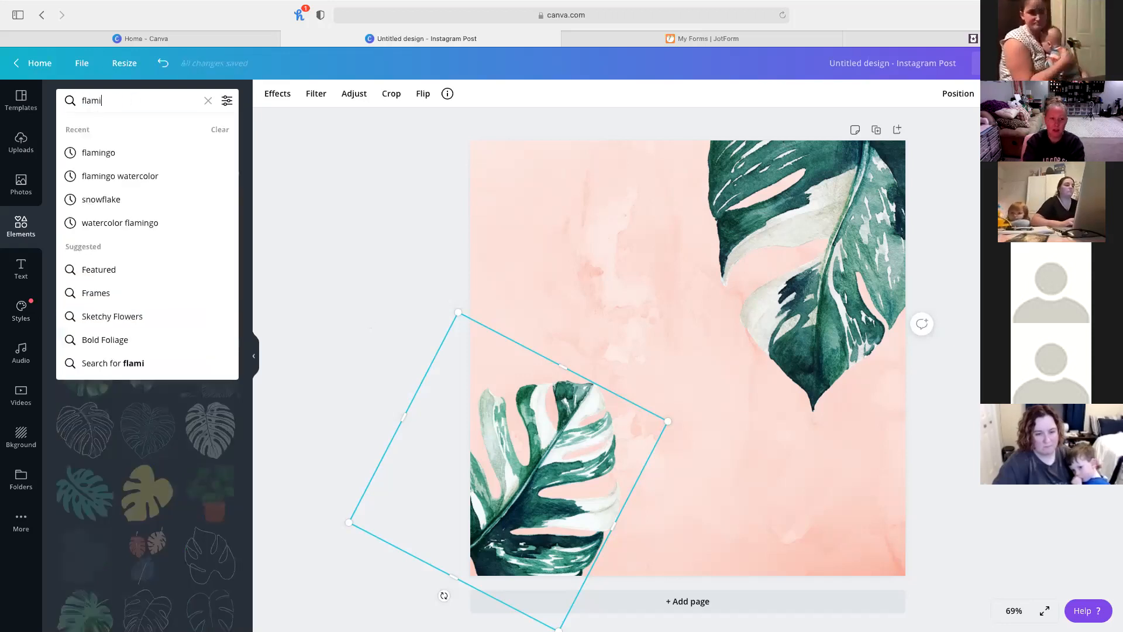
text(ngo)
click(162, 153)
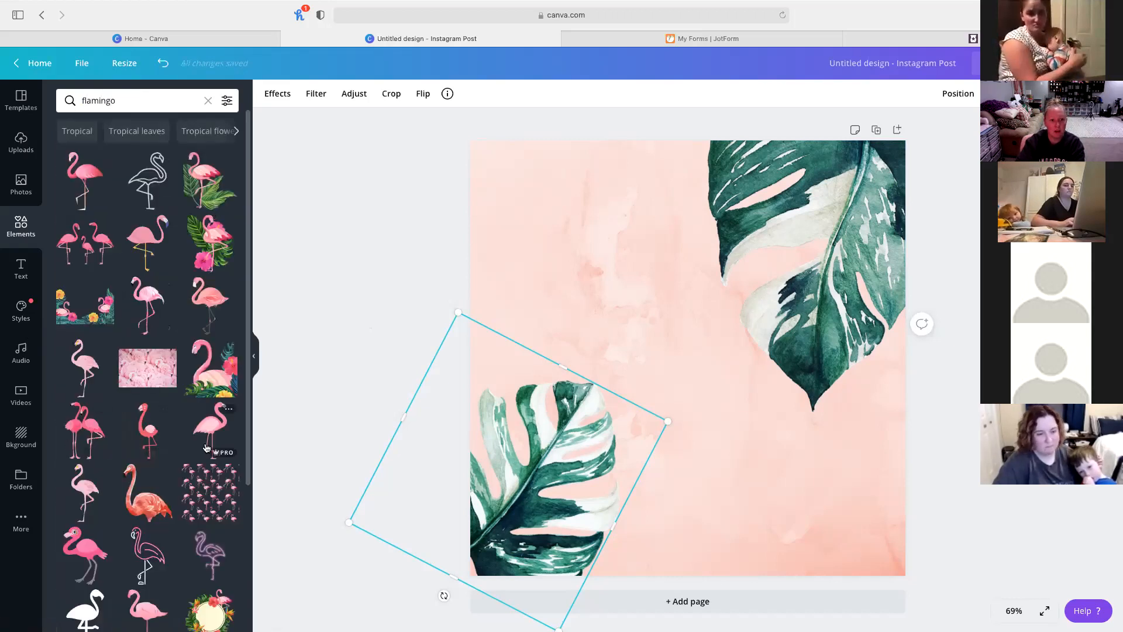
scroll(206, 448, down, 2)
scroll(190, 451, up, 2)
scroll(190, 452, down, 5)
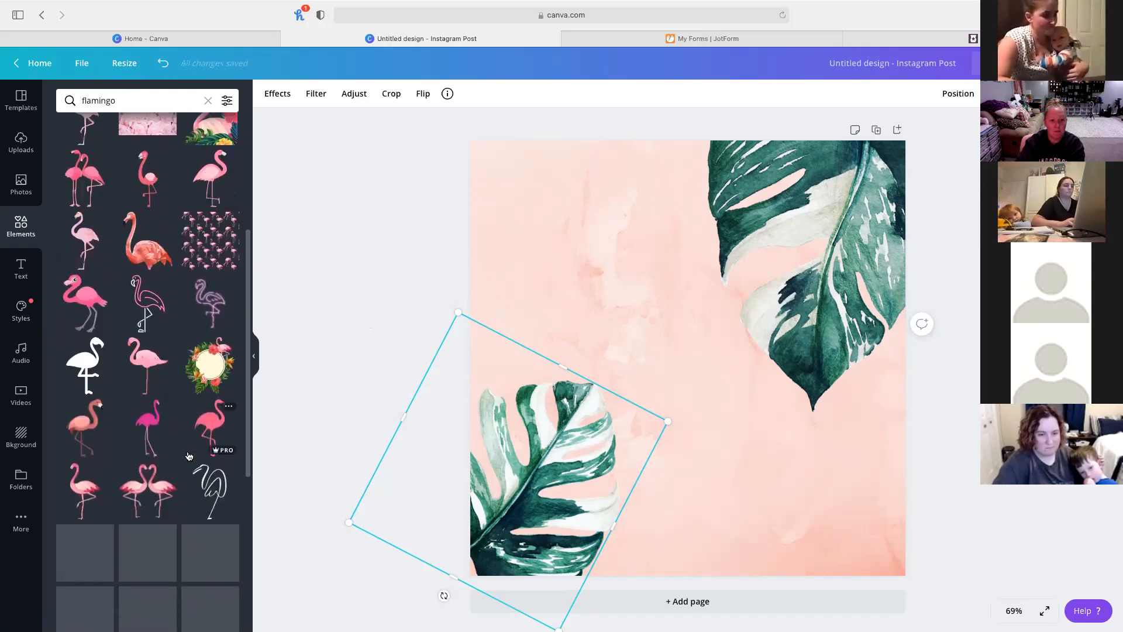
scroll(189, 456, down, 5)
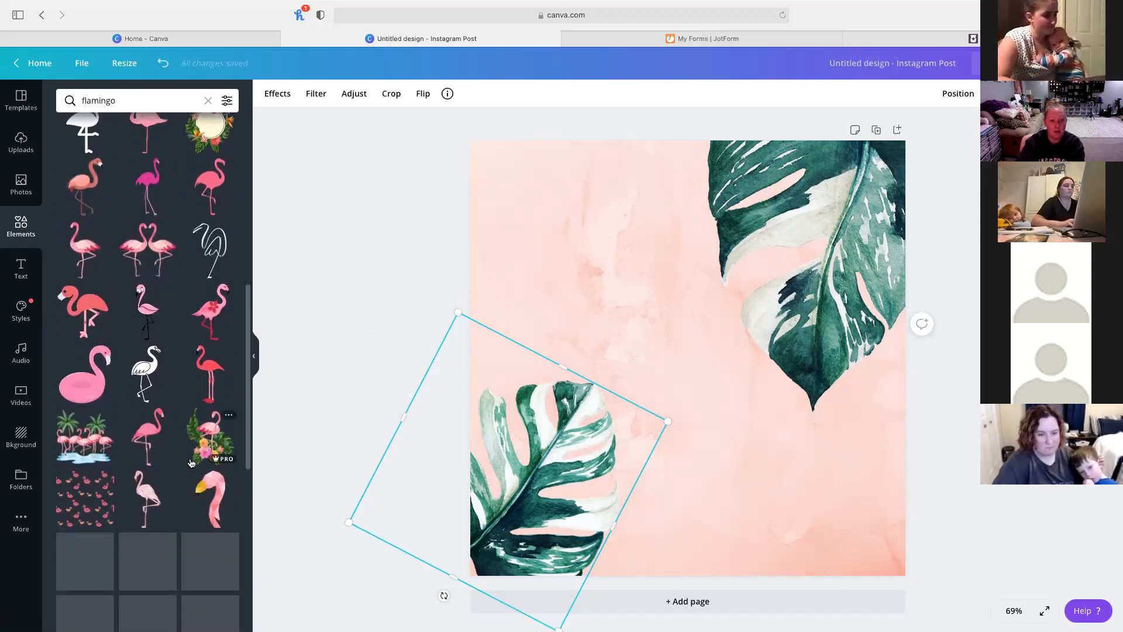
scroll(190, 463, down, 3)
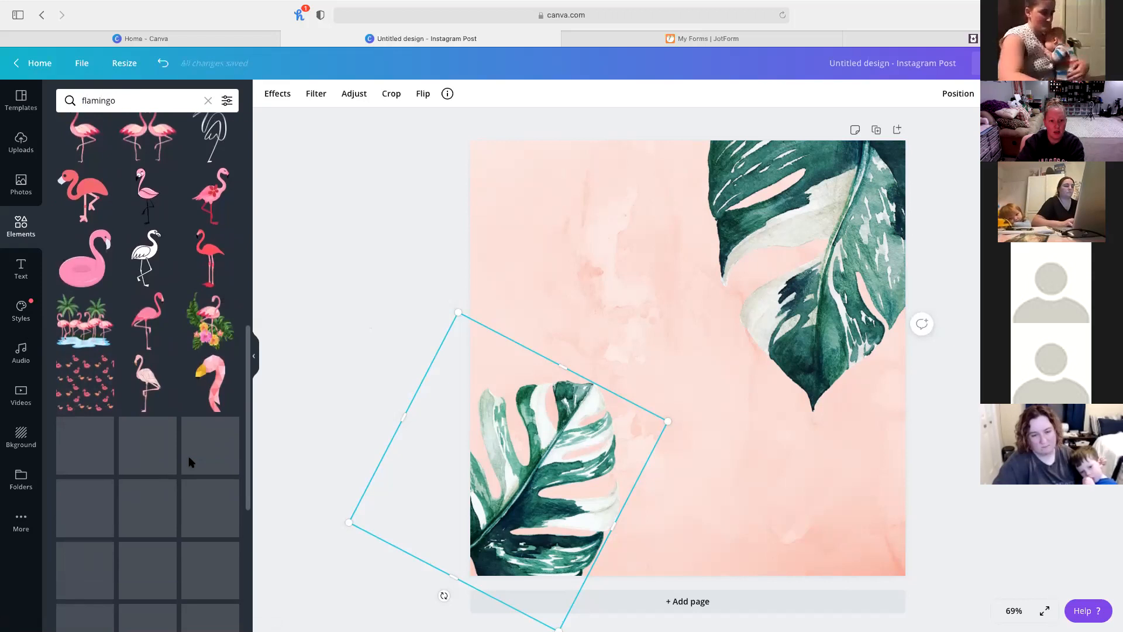
- Try the geometric flamingo head with the yellow beak on the page and delete it
click(219, 392)
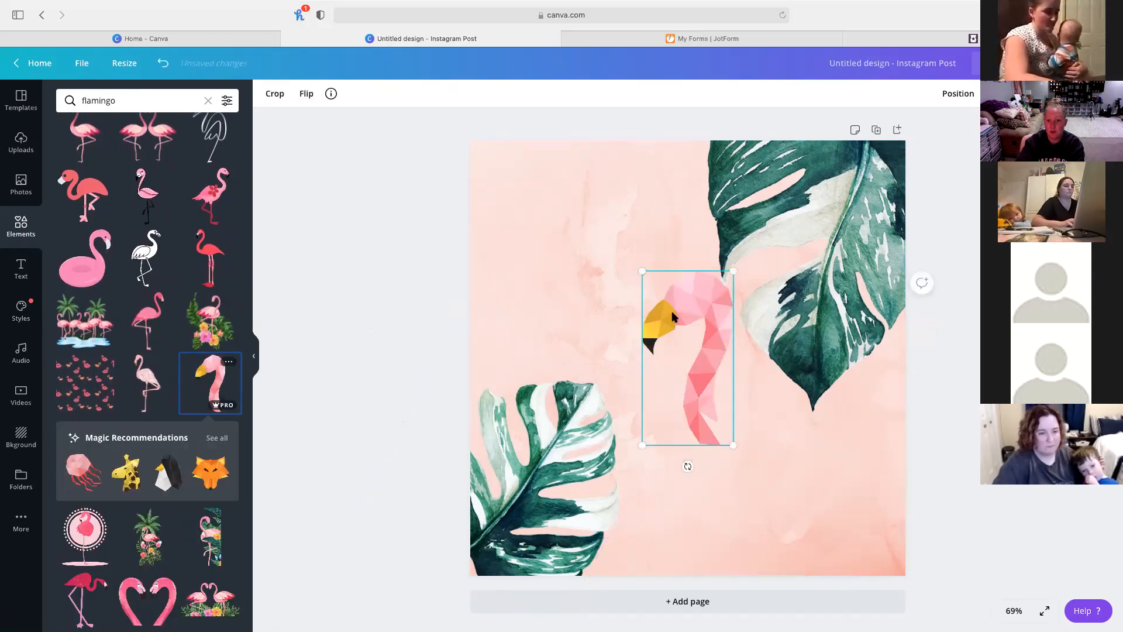
key(Delete)
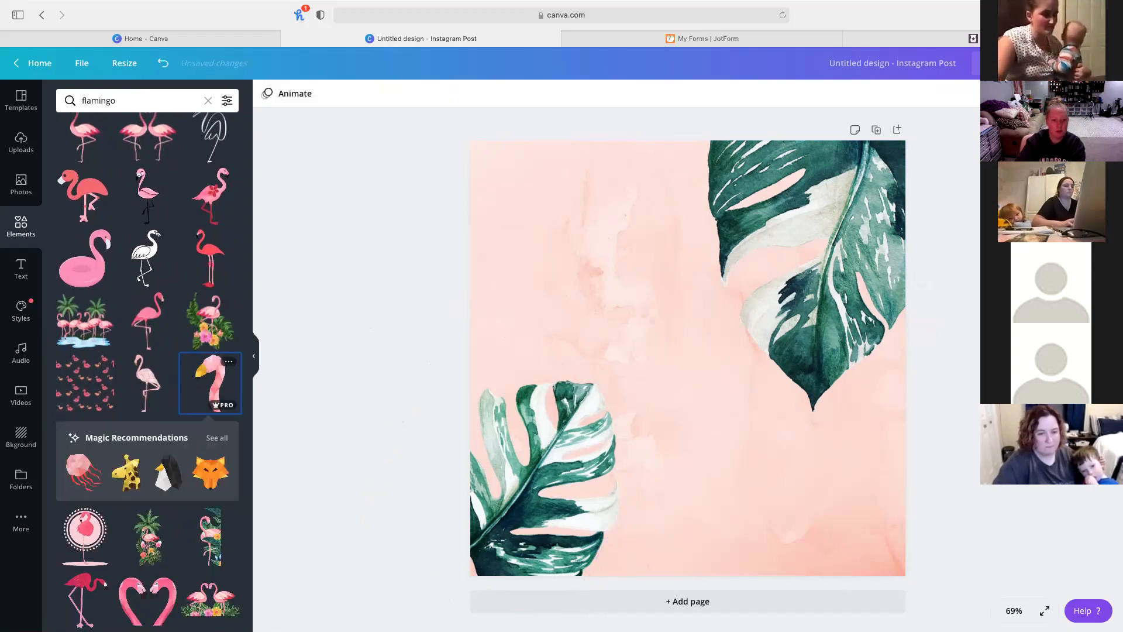
- Add the pale pink standing flamingo, enlarge it, and place it in the page's lower-right corner, slightly beyond the right edge
click(140, 369)
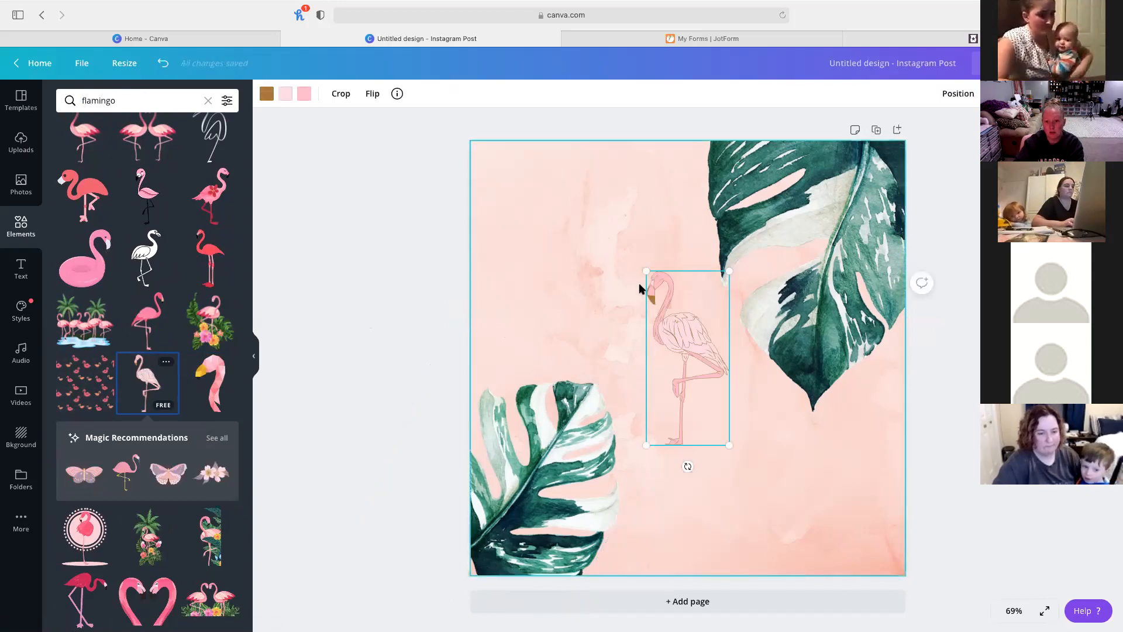
mouse_move(644, 272)
mouse_down()
mouse_move(521, 220)
mouse_move(606, 187)
mouse_up()
mouse_move(639, 259)
mouse_down()
mouse_move(859, 417)
mouse_move(854, 409)
mouse_up()
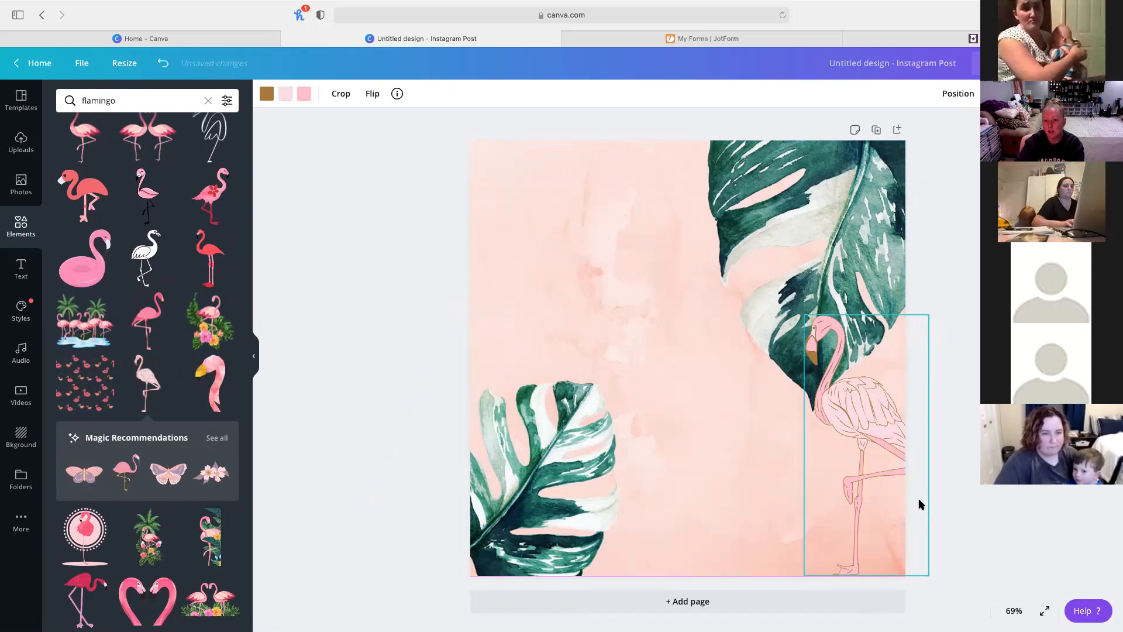
click(943, 482)
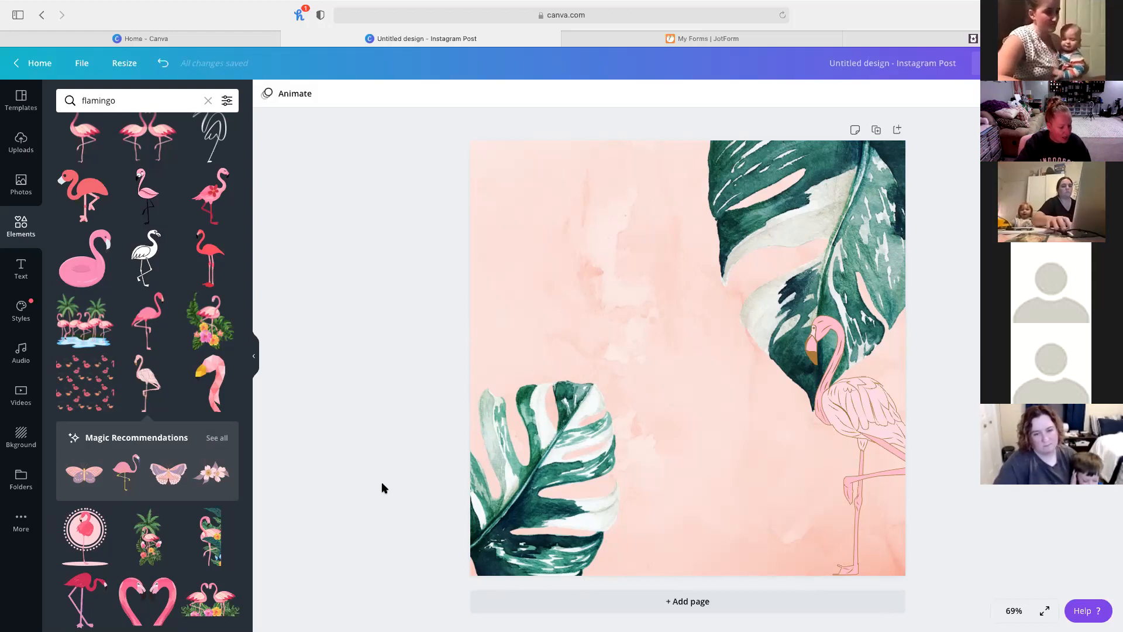
- Make both monstera leaves slightly transparent, so that the upper-right one looks about as faded as the lower-left one
click(889, 174)
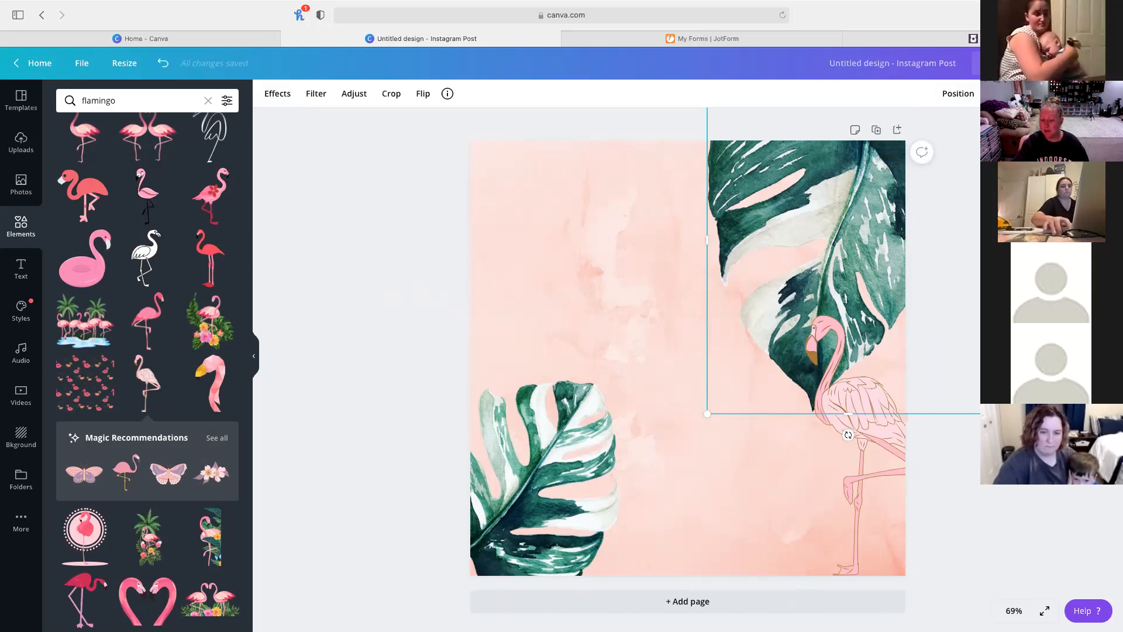
click(999, 93)
mouse_move(967, 129)
mouse_down()
mouse_move(852, 129)
mouse_move(977, 133)
mouse_up()
click(994, 94)
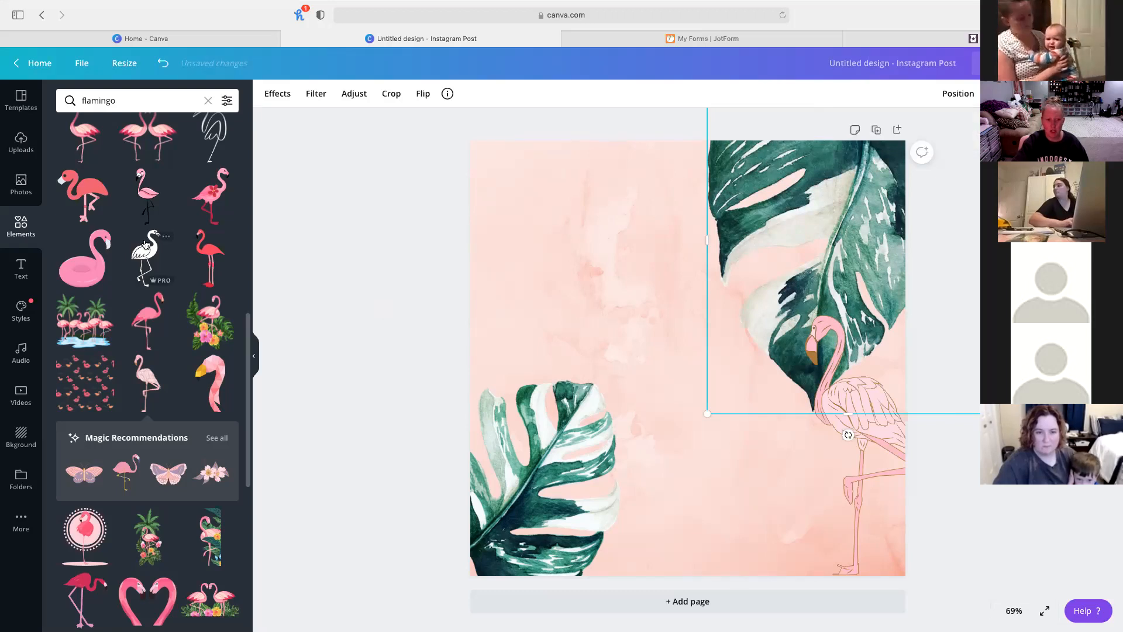
click(541, 438)
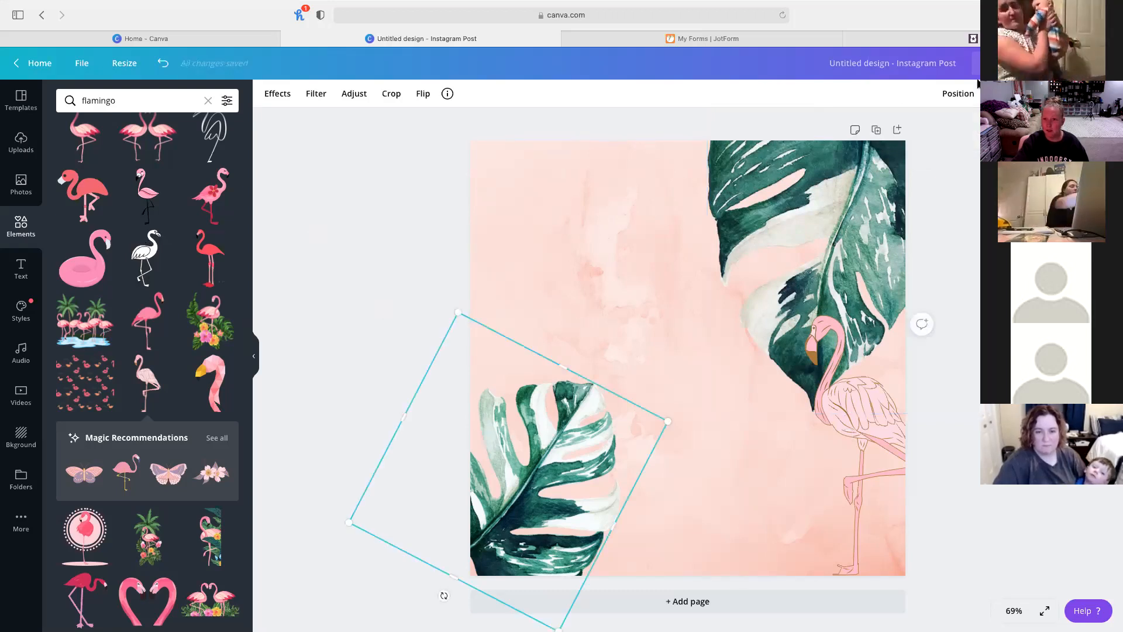
click(994, 94)
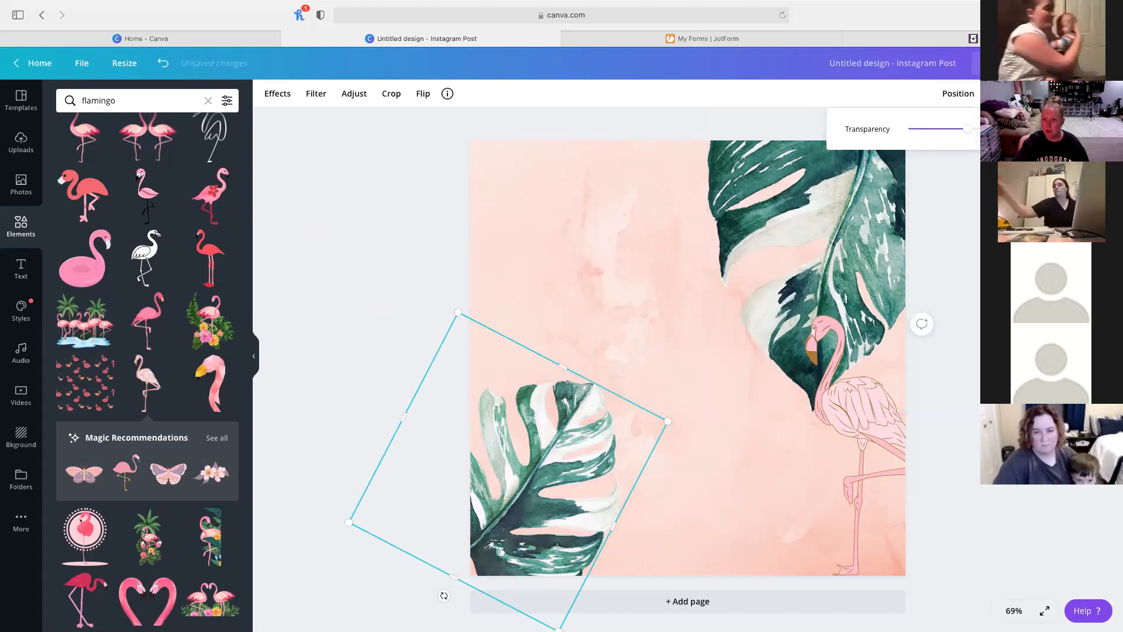
click(843, 397)
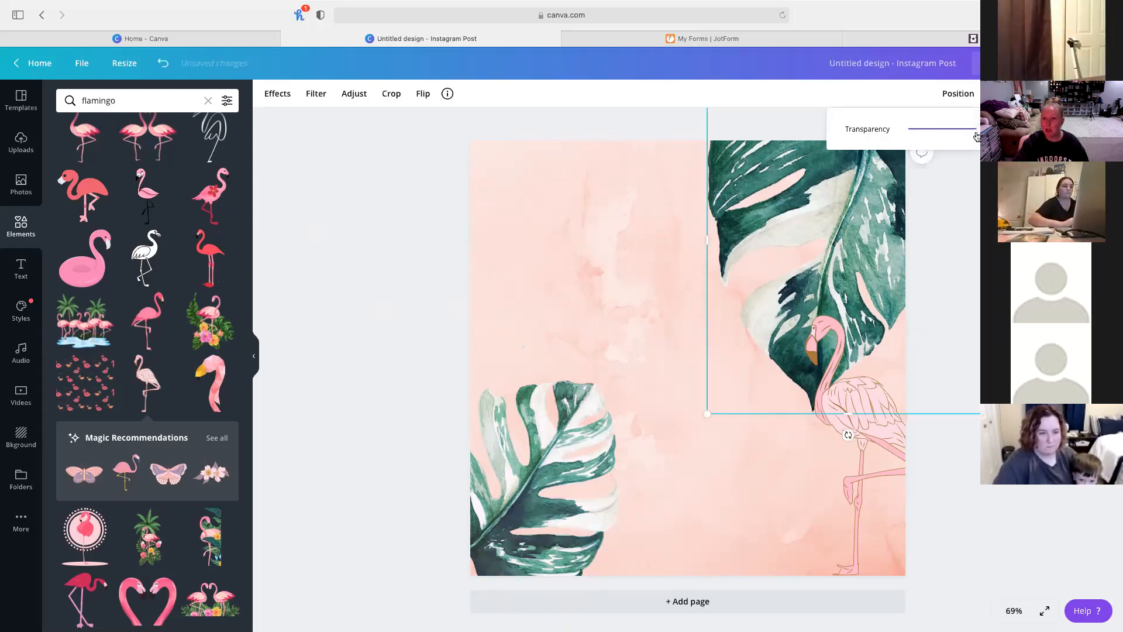
drag(971, 134, 967, 133)
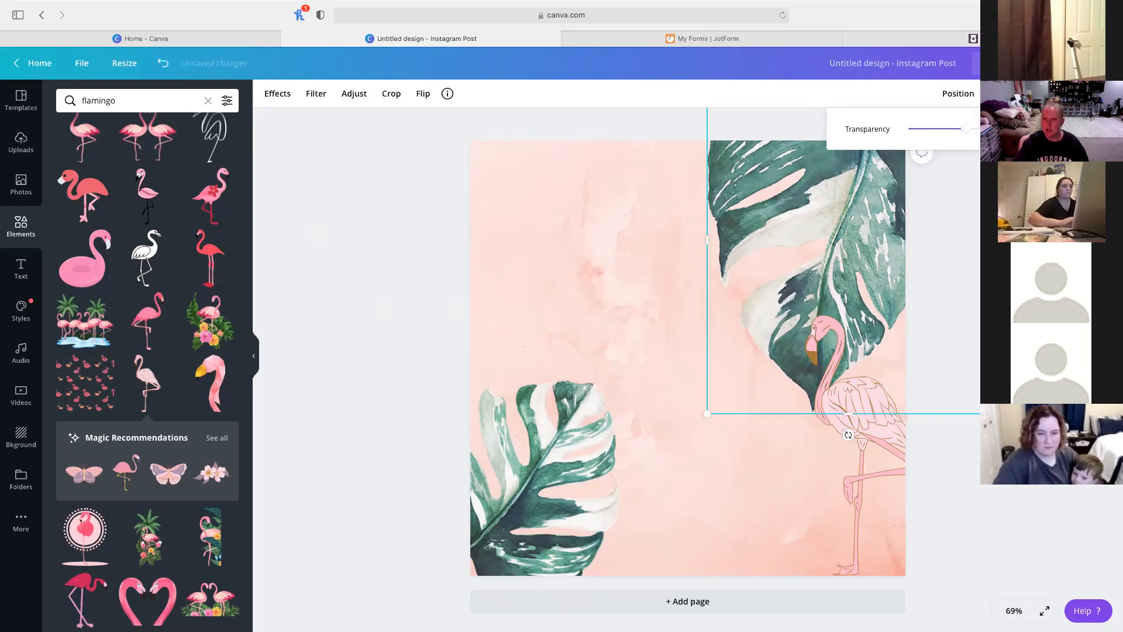
click(995, 94)
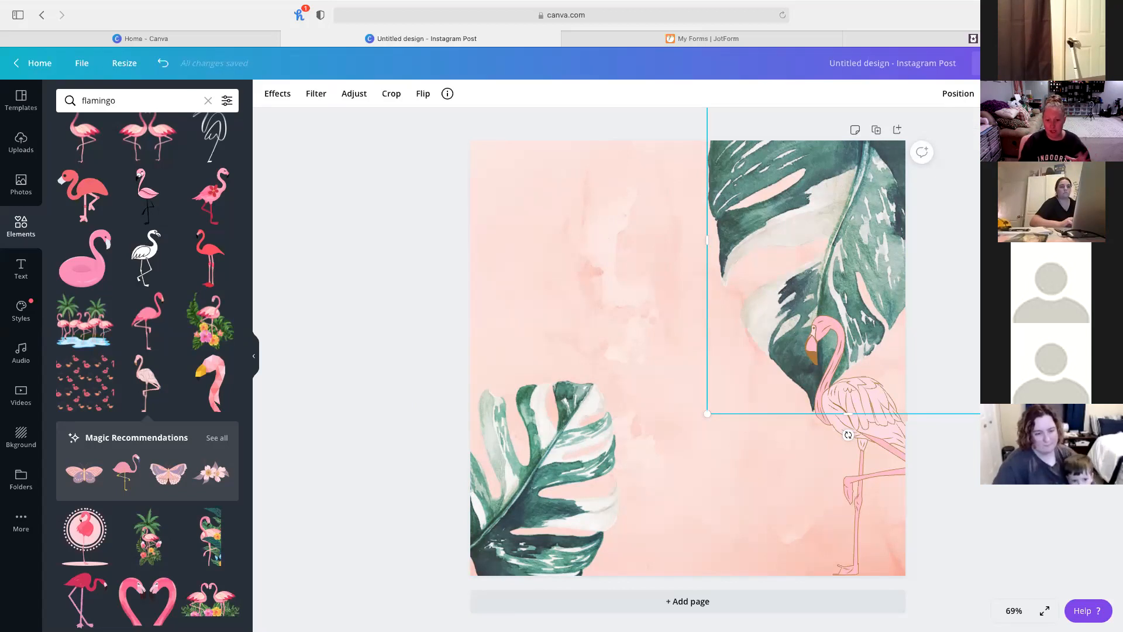
click(466, 291)
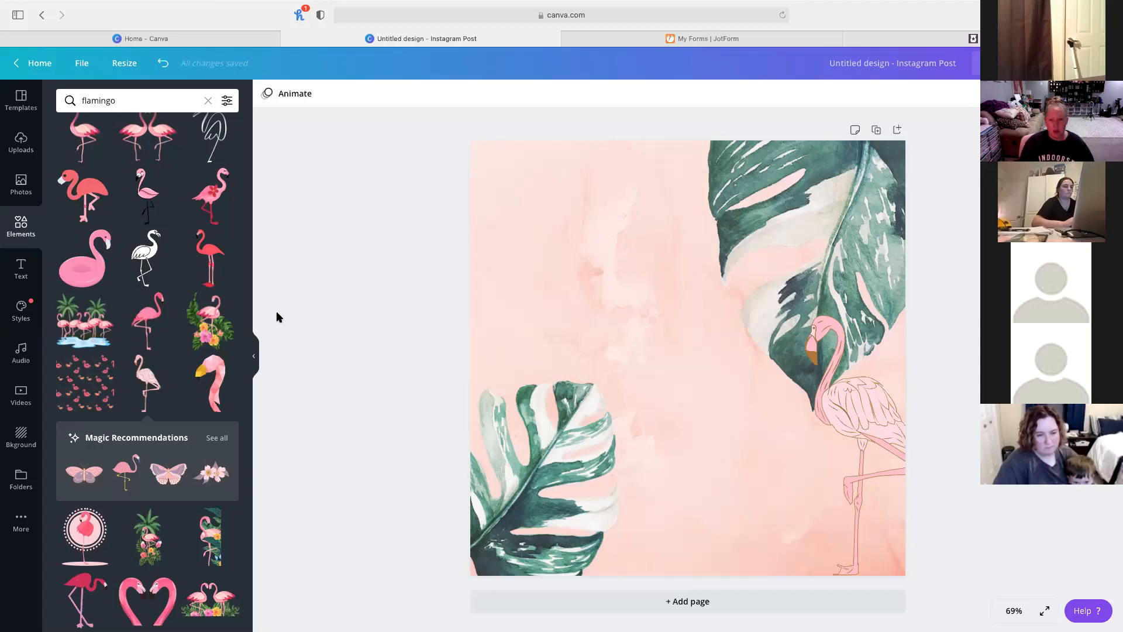
- Enlarge both monstera leaves slightly and shift the lower-left one further into the page
click(783, 261)
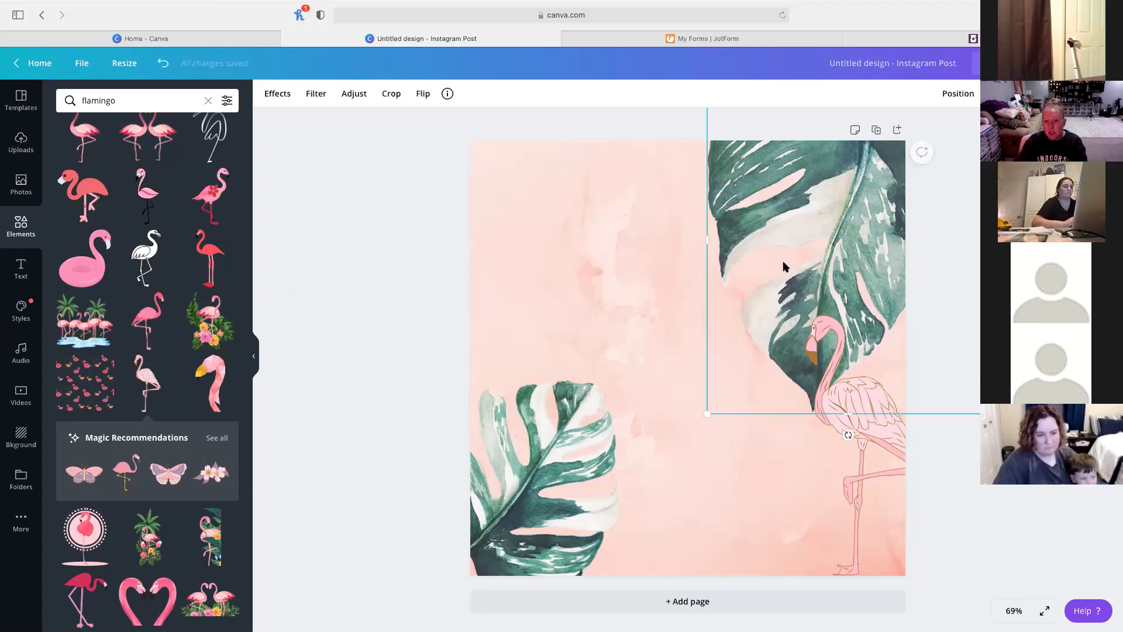
drag(706, 414, 700, 422)
click(577, 464)
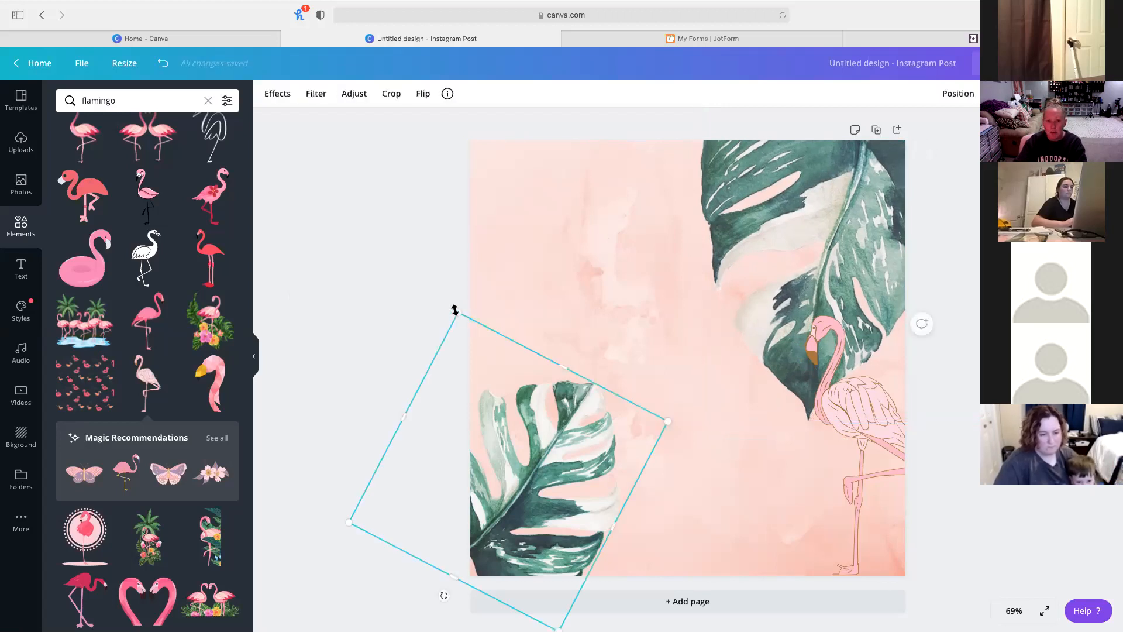
drag(461, 302, 458, 292)
drag(588, 432, 604, 430)
click(456, 594)
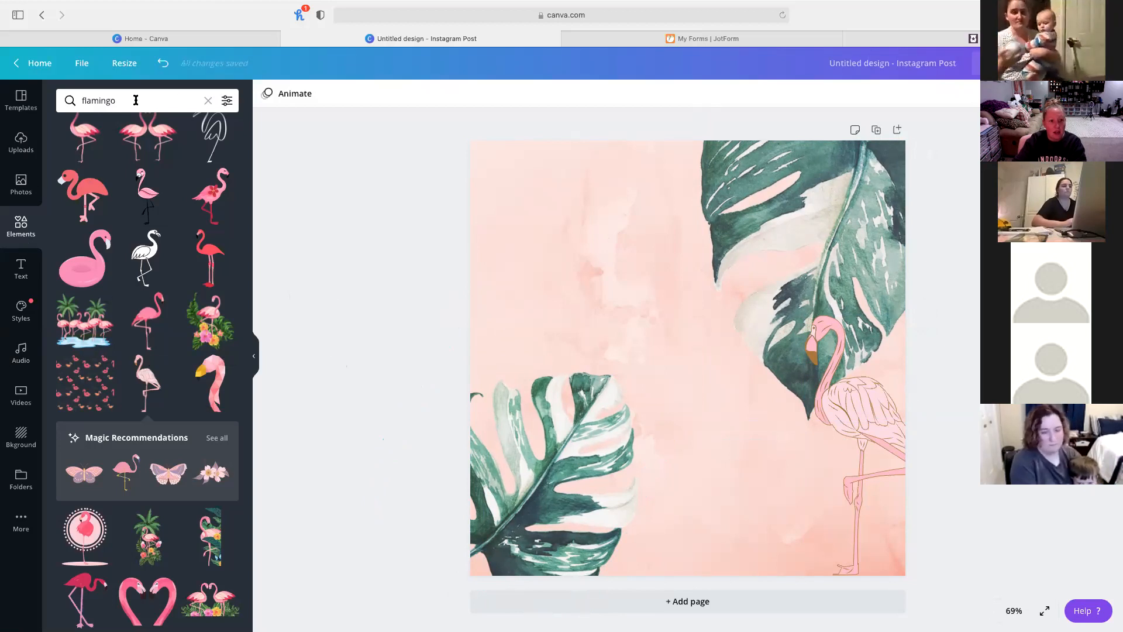
- Clear the flamingo search, list all available frames and look through them
click(208, 100)
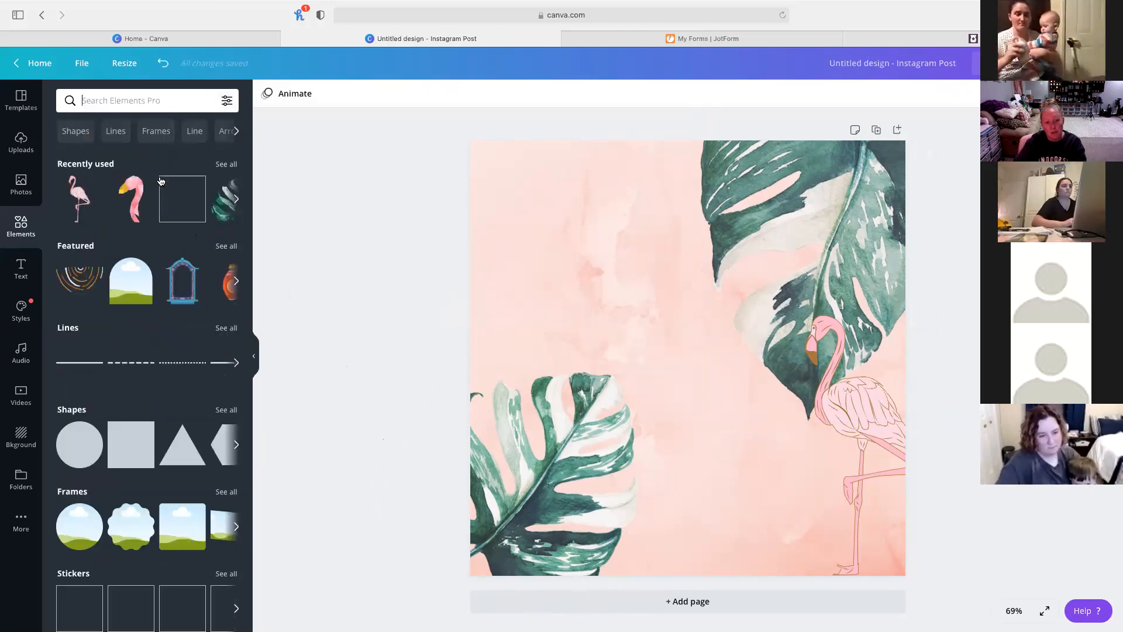
scroll(182, 438, down, 3)
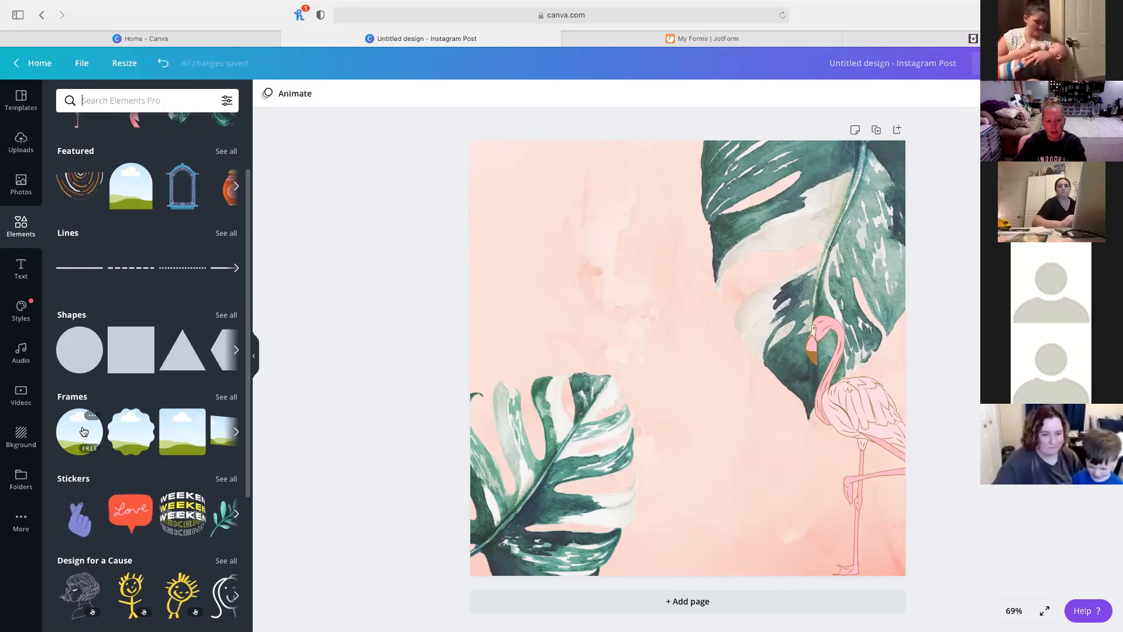
click(226, 396)
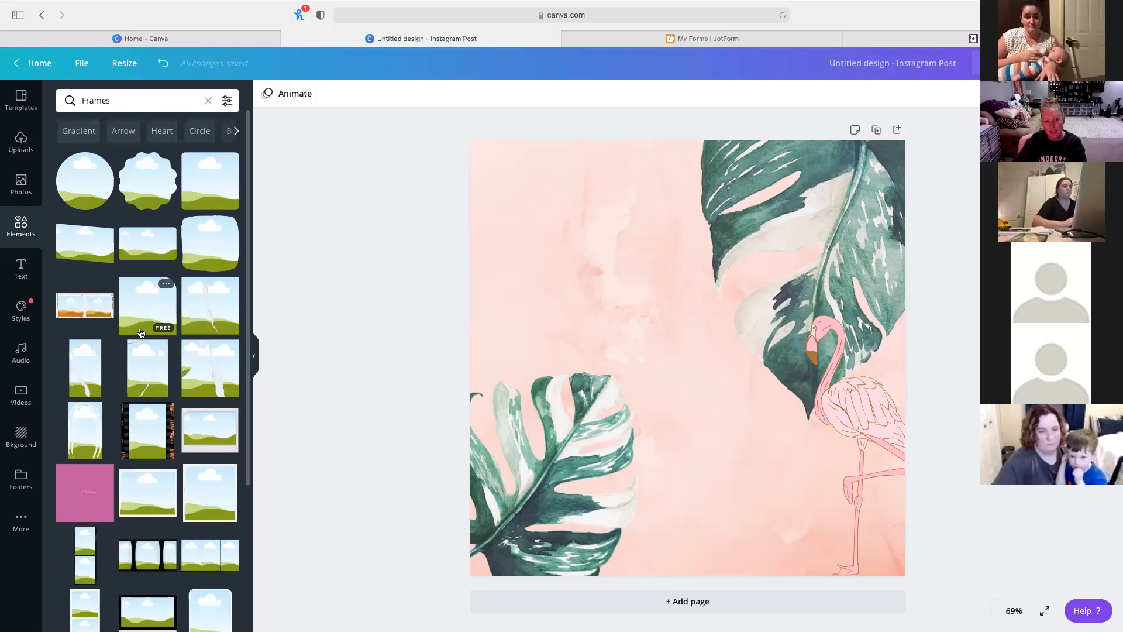
scroll(140, 374, down, 2)
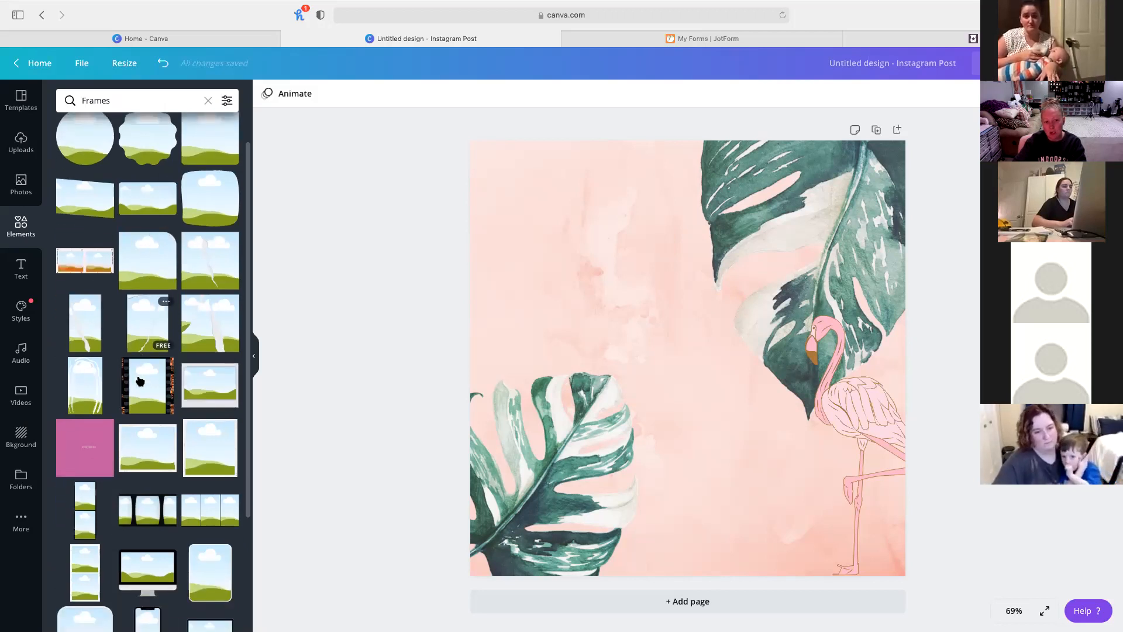
scroll(139, 380, down, 2)
scroll(167, 383, up, 1)
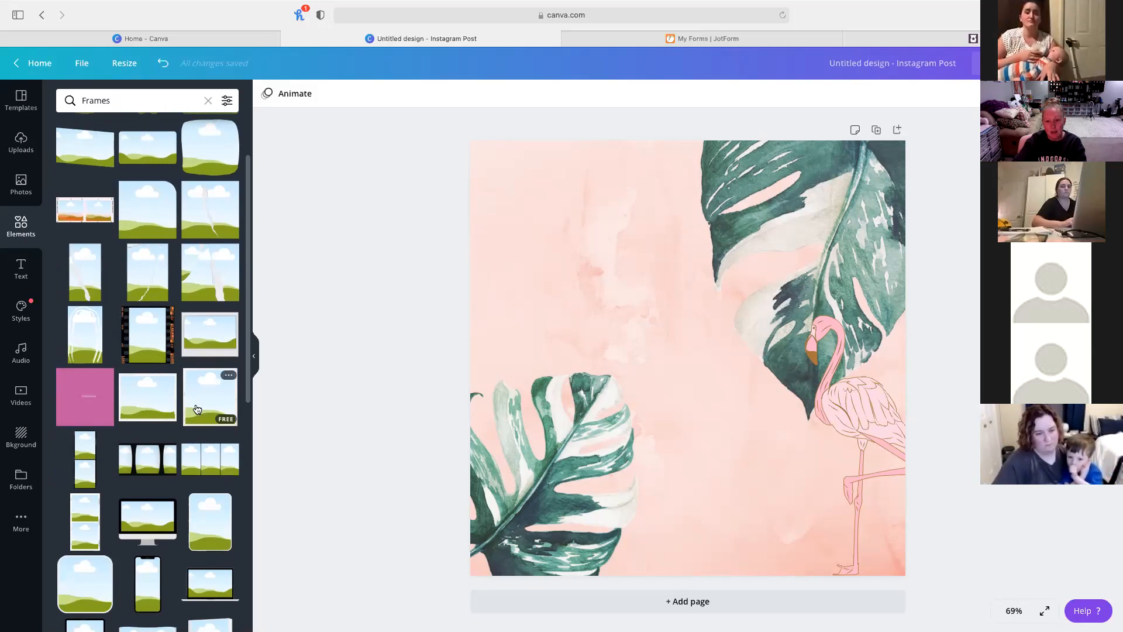
scroll(146, 266, up, 3)
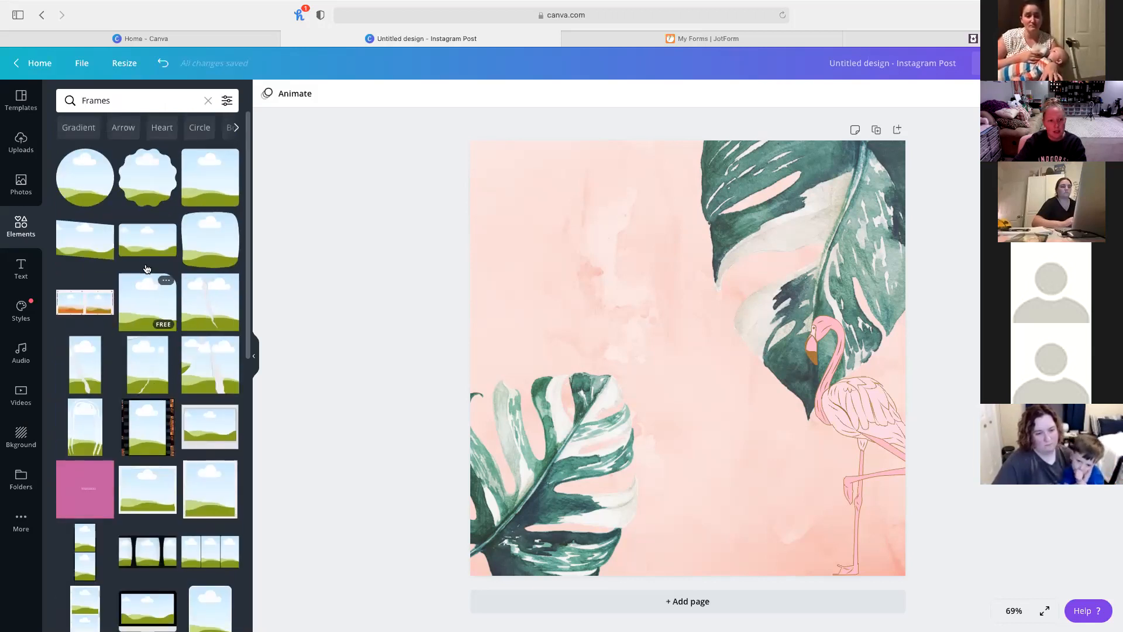
- Add the rounded square frame, shrink it, and place it near the page's bottom edge between the lower-left leaf and the flamingo
click(197, 198)
drag(568, 237, 610, 279)
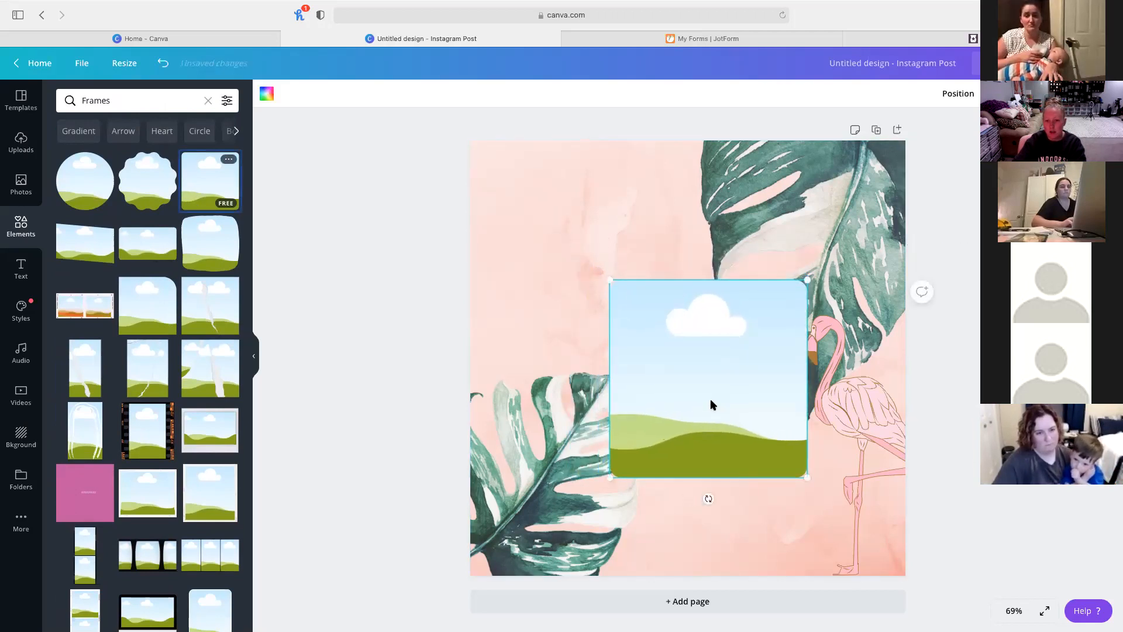
drag(731, 384, 745, 459)
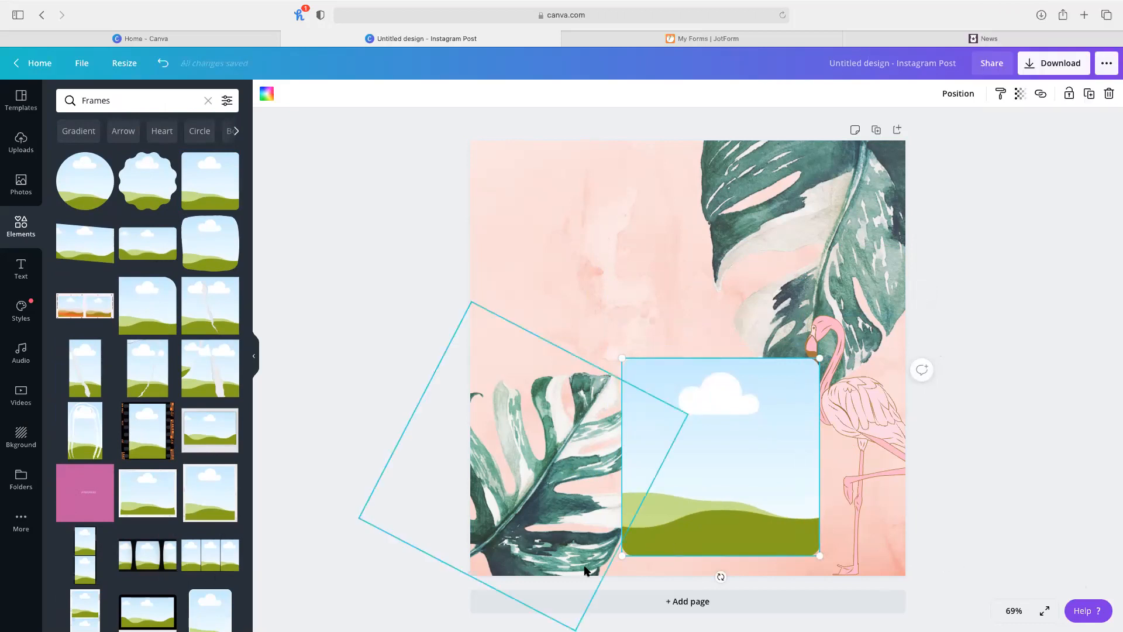
mouse_move(744, 486)
mouse_down()
mouse_move(739, 499)
mouse_move(755, 501)
mouse_up()
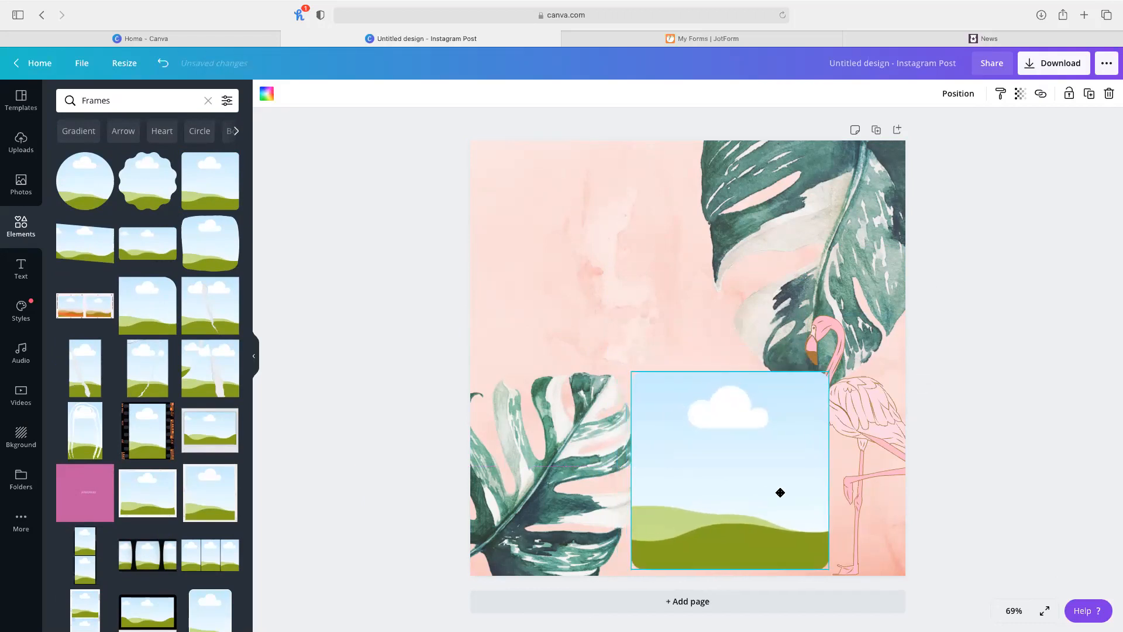
click(951, 426)
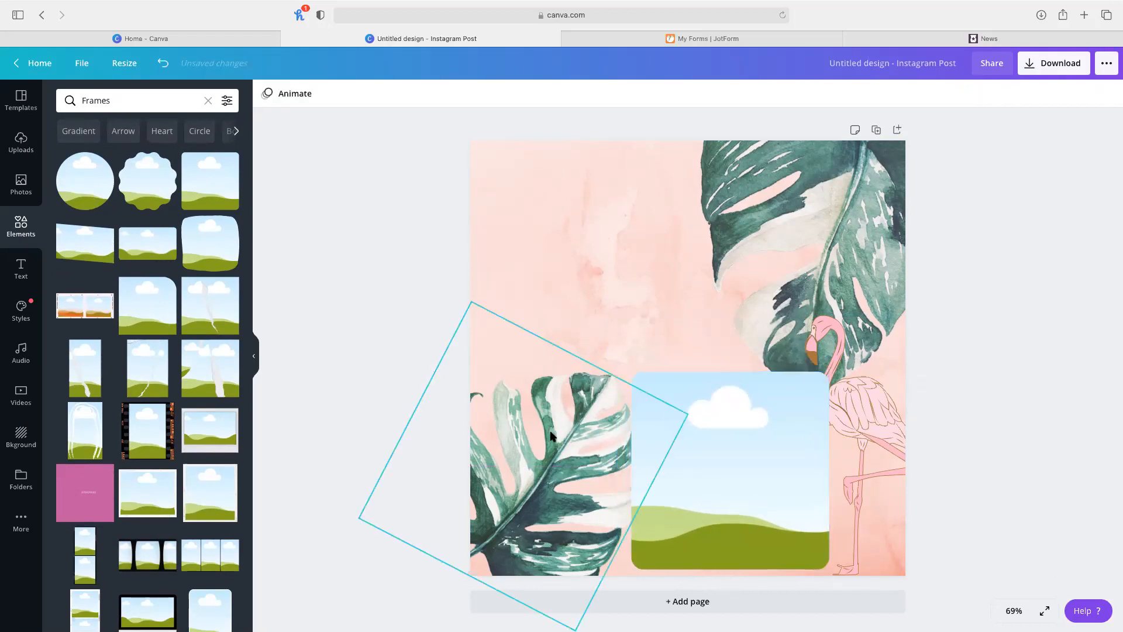
- Find the uploaded selfie of the smiling woman in glasses and a floral top and place it into the rounded square frame
click(22, 144)
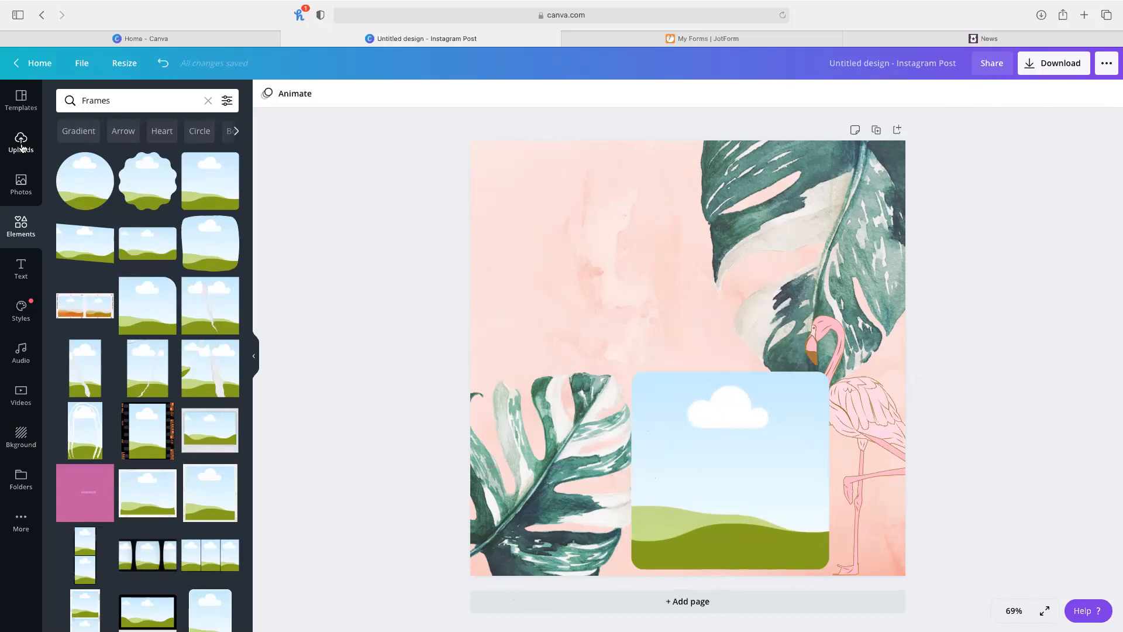
scroll(180, 244, down, 15)
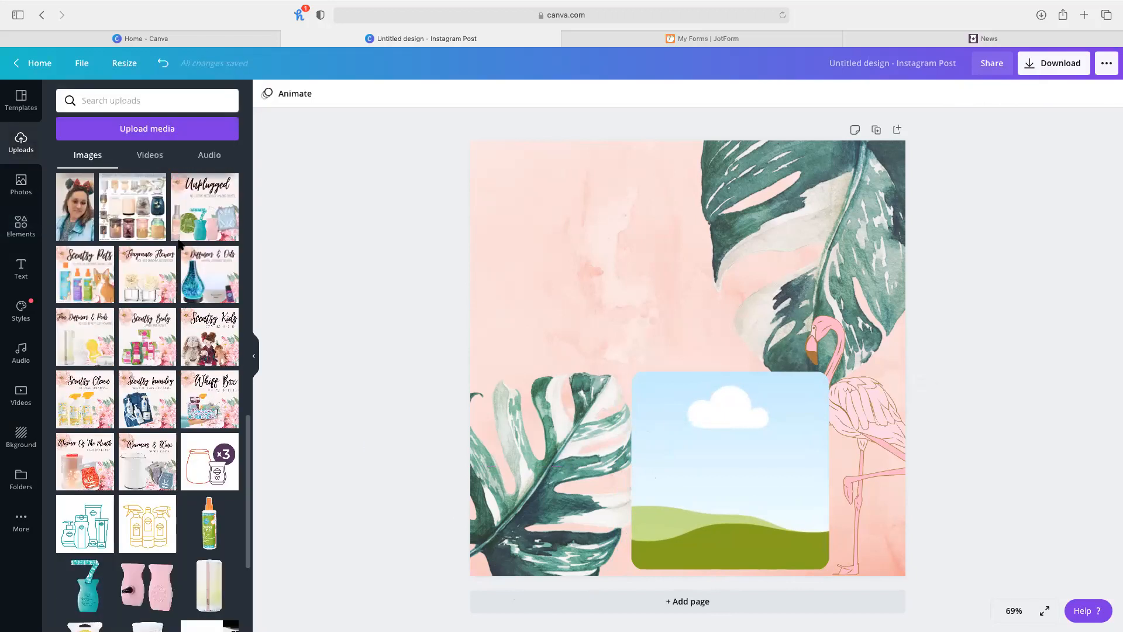
scroll(180, 244, up, 10)
scroll(180, 245, down, 4)
scroll(180, 245, down, 2)
scroll(190, 377, down, 2)
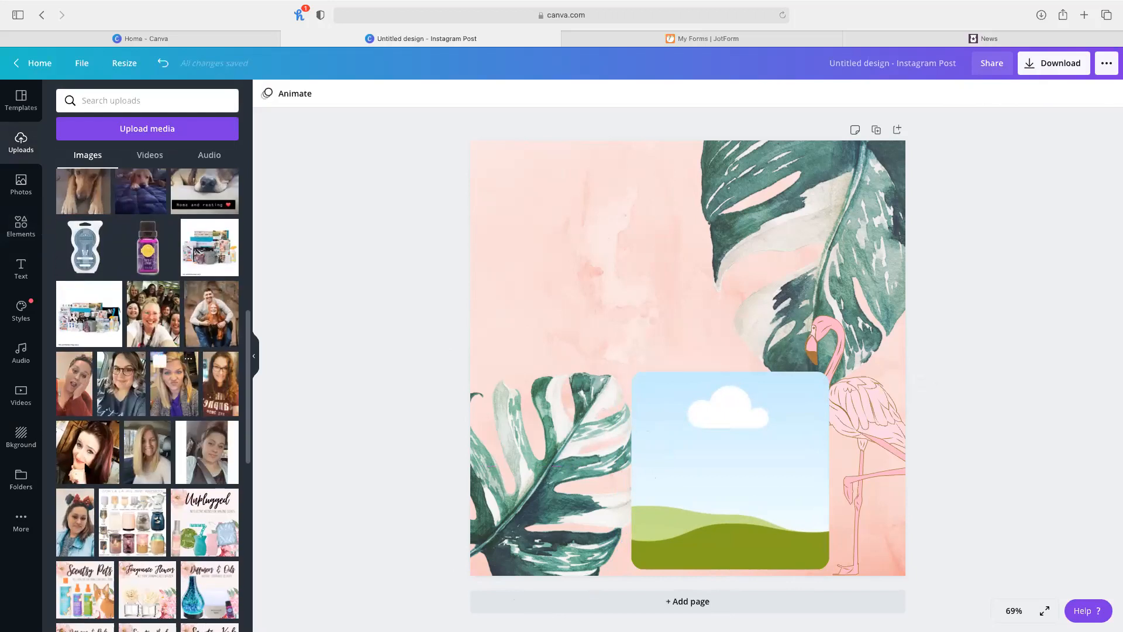
scroll(158, 410, up, 7)
drag(165, 431, 717, 471)
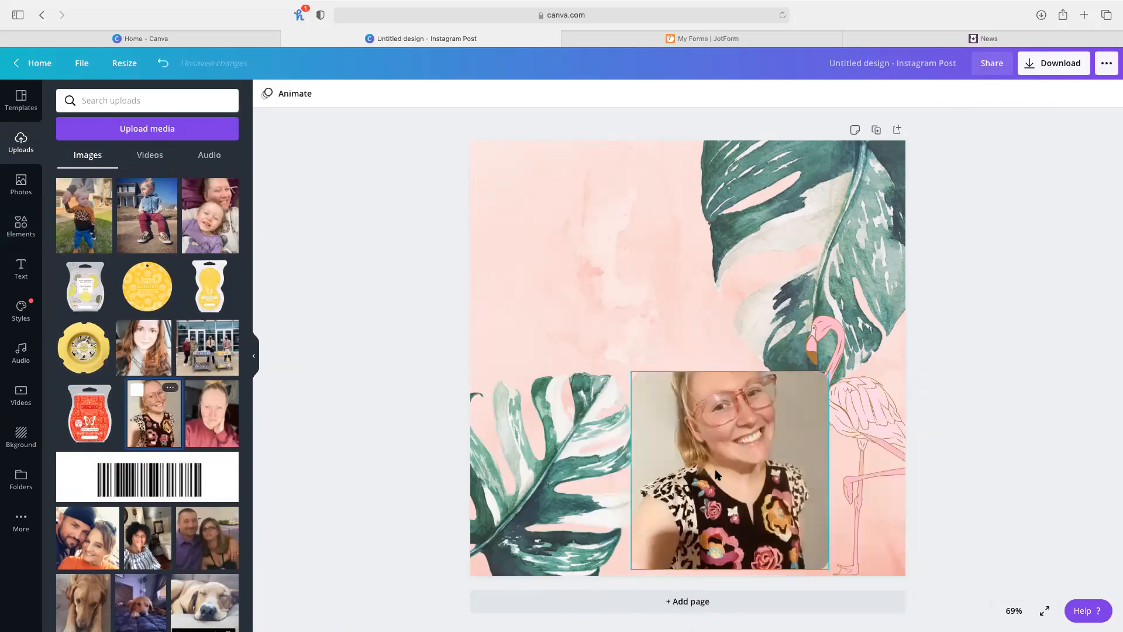
- Shift the selfie down inside its frame so that the top of the head shows fully
double_click(715, 468)
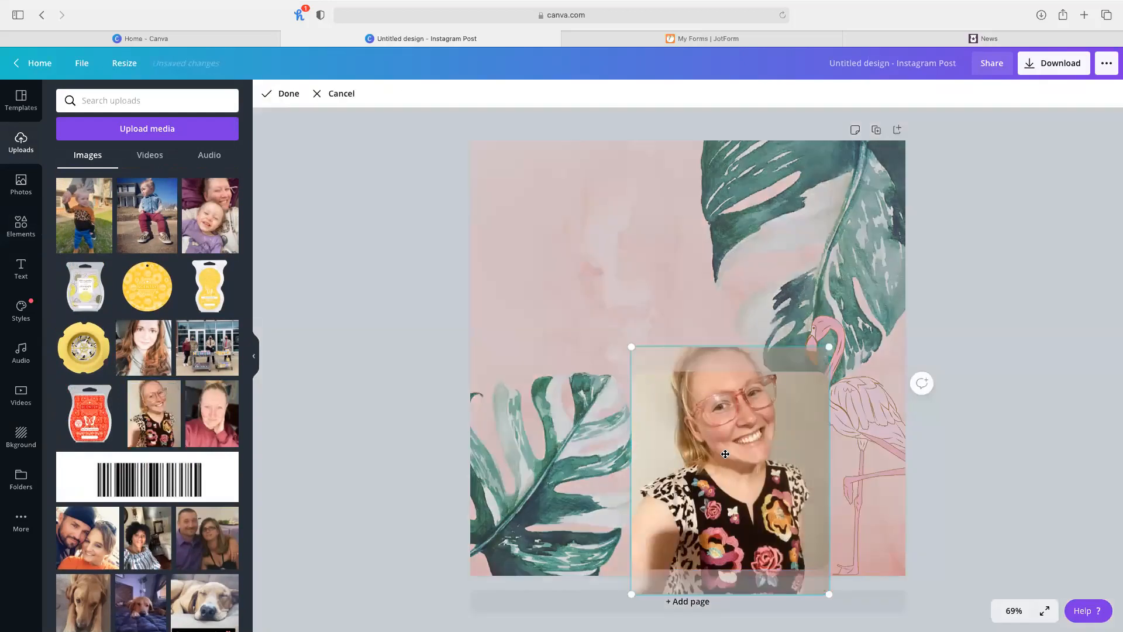
drag(730, 449, 728, 473)
click(1056, 373)
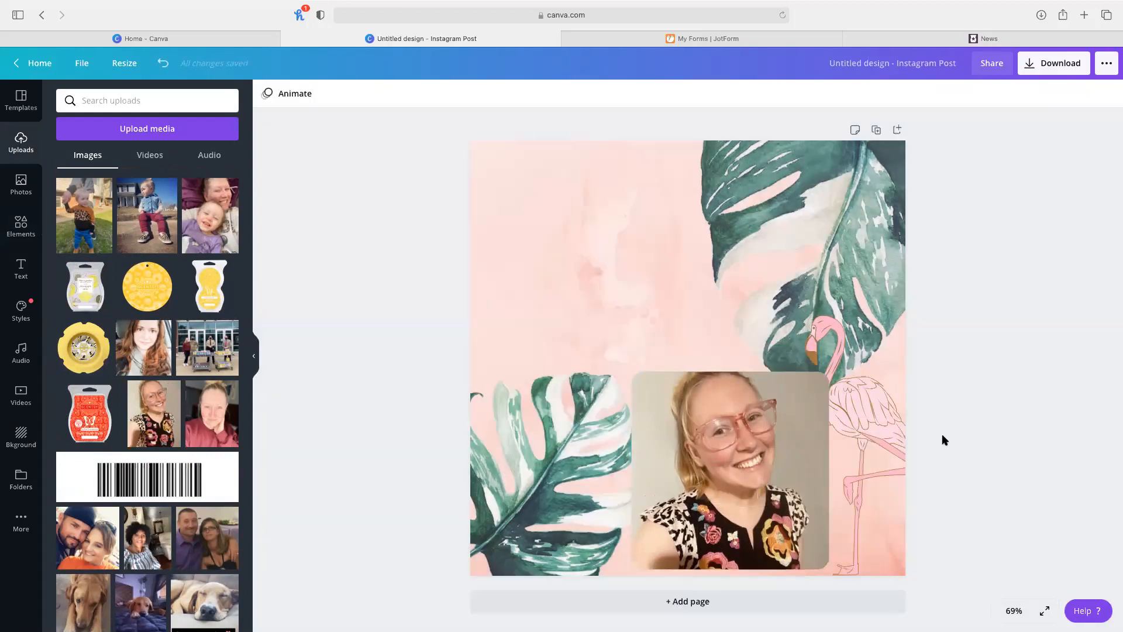
- Bring the flamingo forward so that it overlaps the edge of the framed photo
click(850, 402)
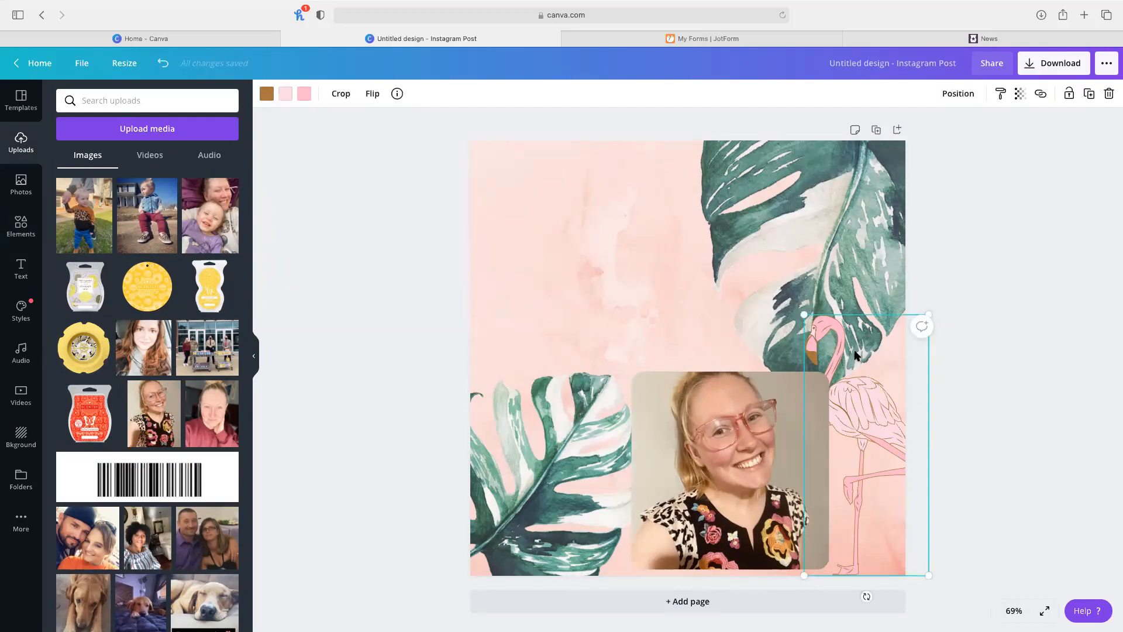
click(959, 94)
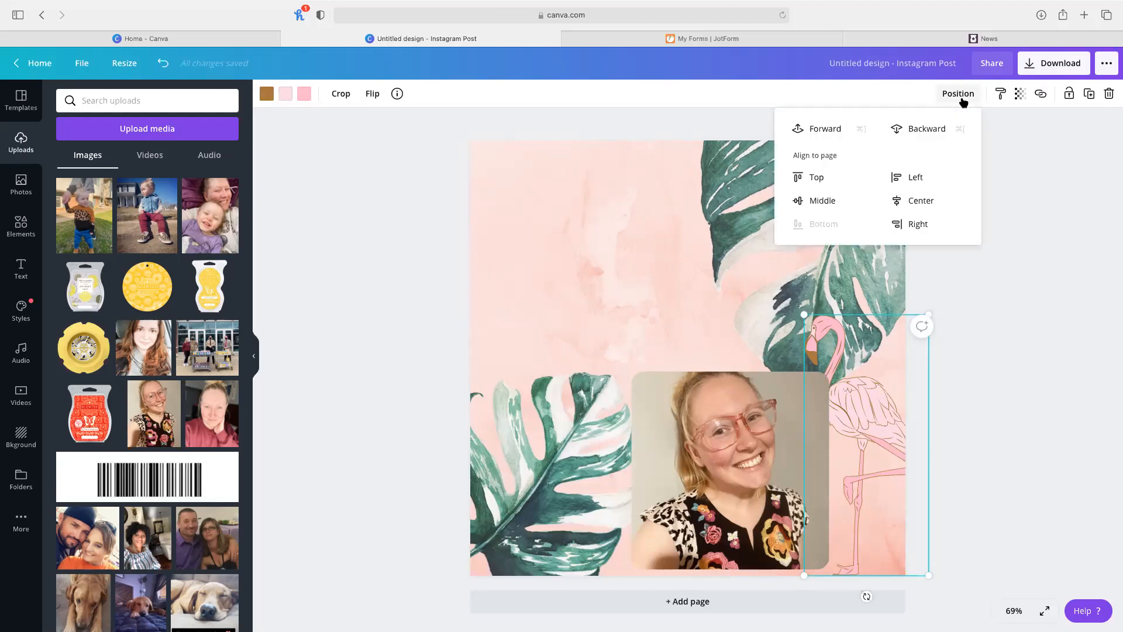
click(800, 133)
click(1010, 454)
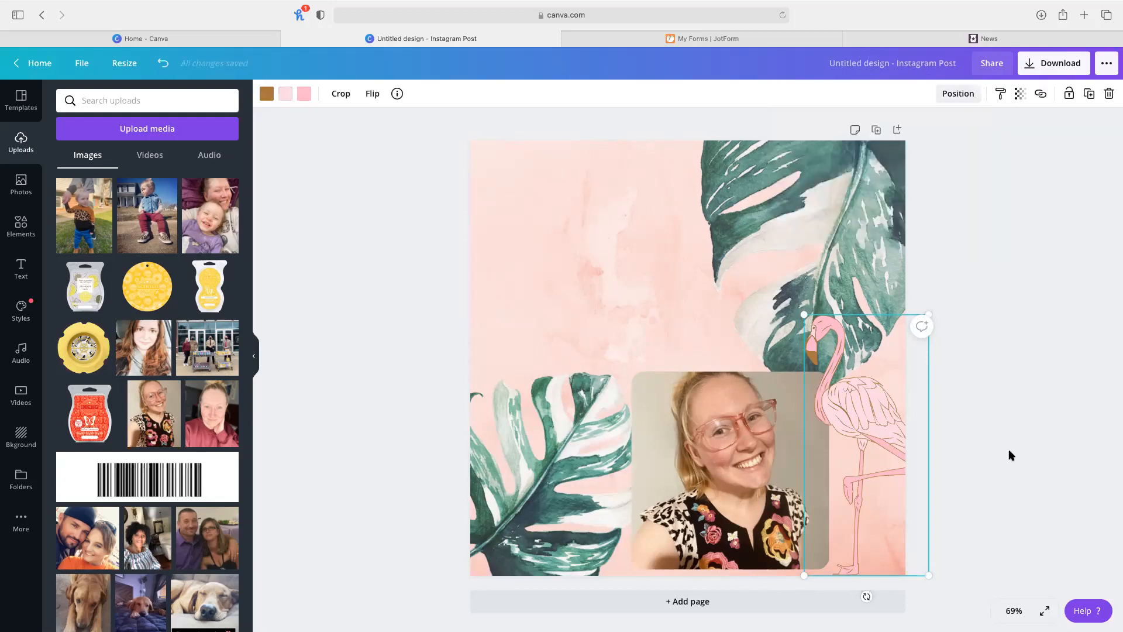
click(1011, 455)
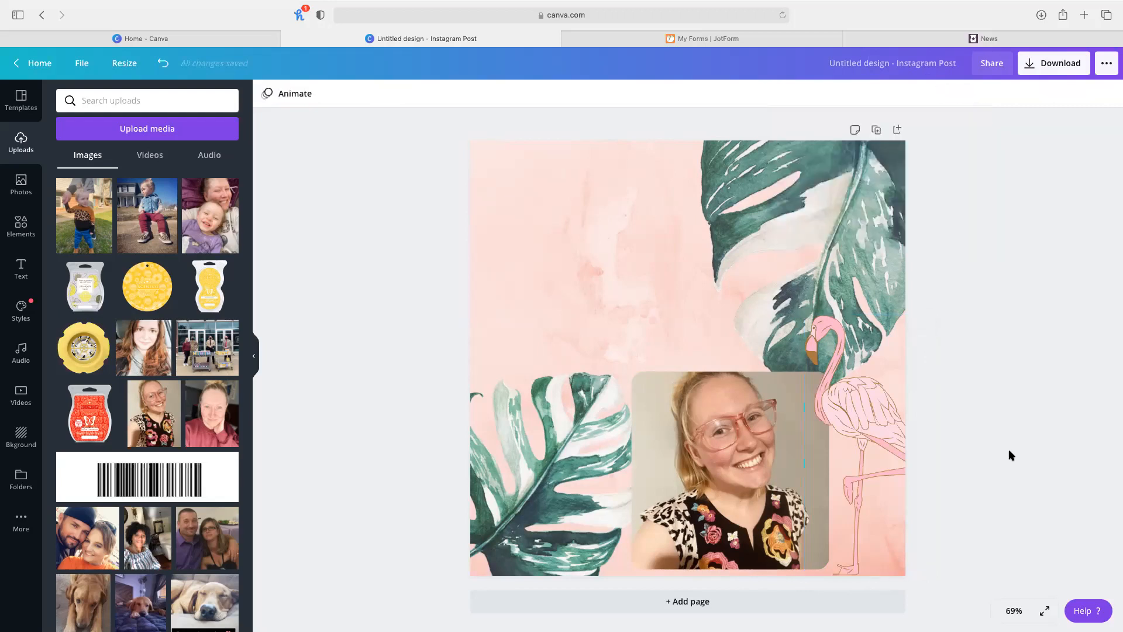
- Bring the lower-left monstera leaf forward so that its tips overlap the edge of the framed photo
click(594, 496)
click(957, 93)
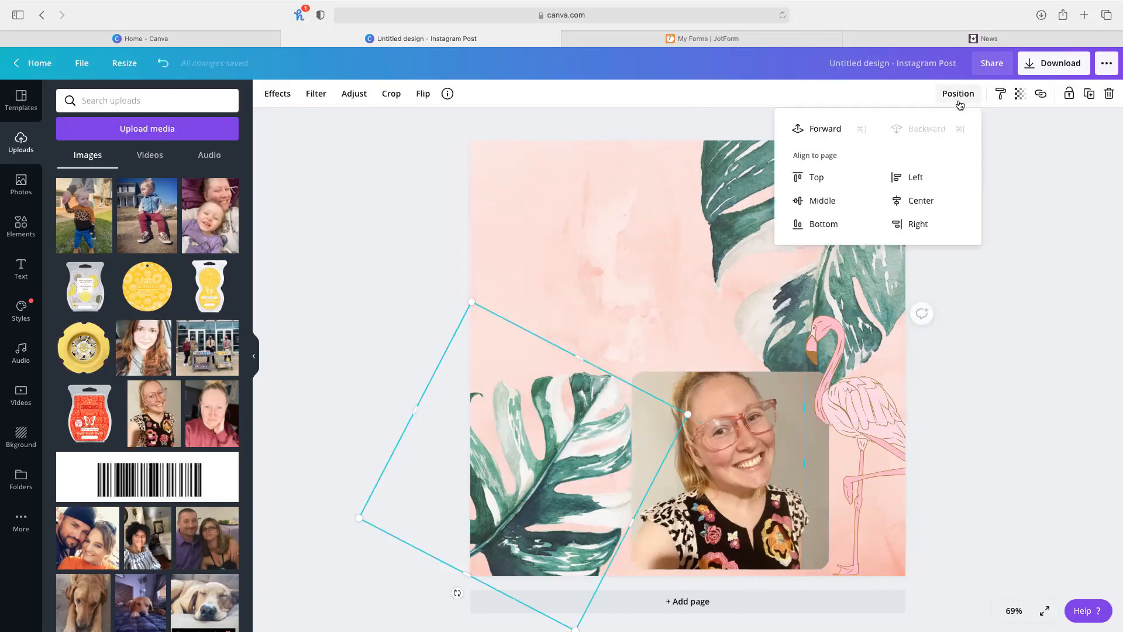
click(787, 128)
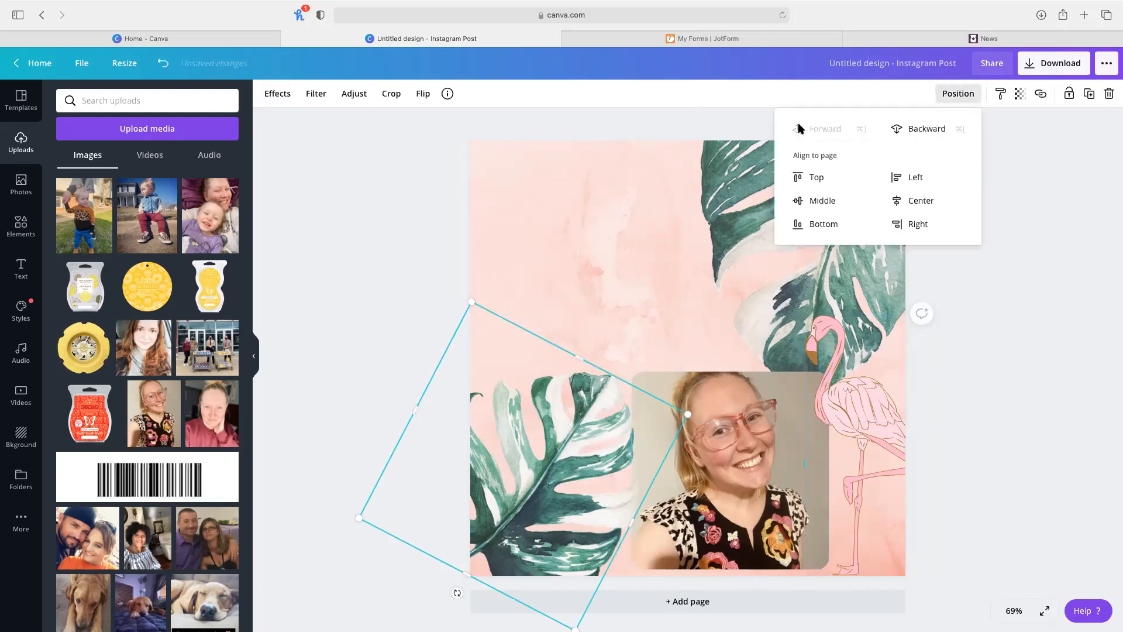
click(993, 370)
click(858, 286)
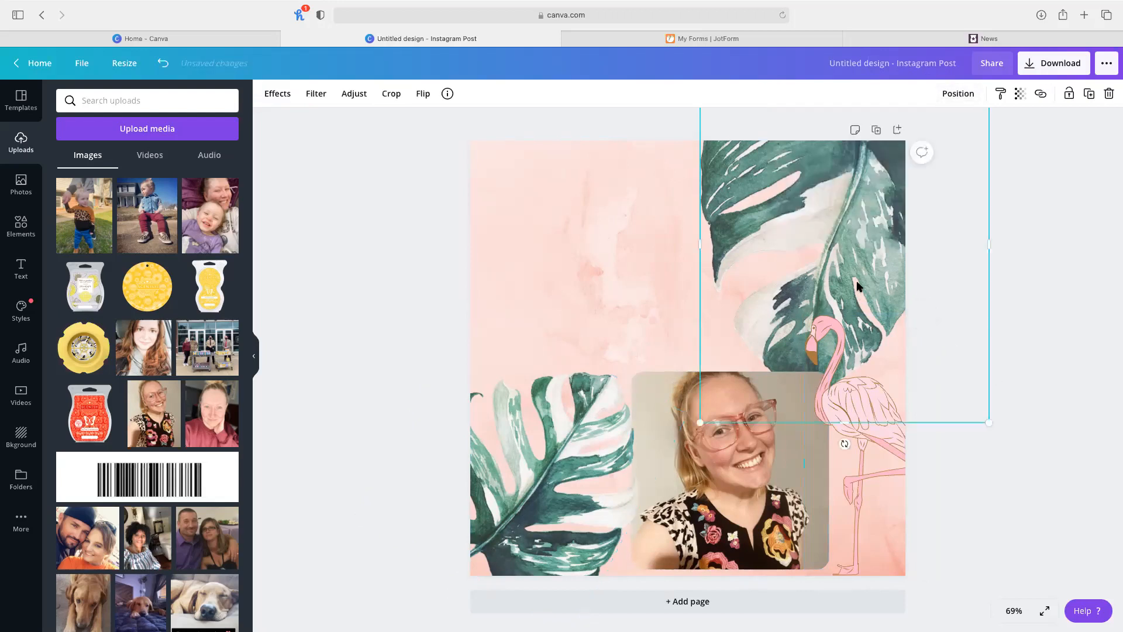
click(1045, 237)
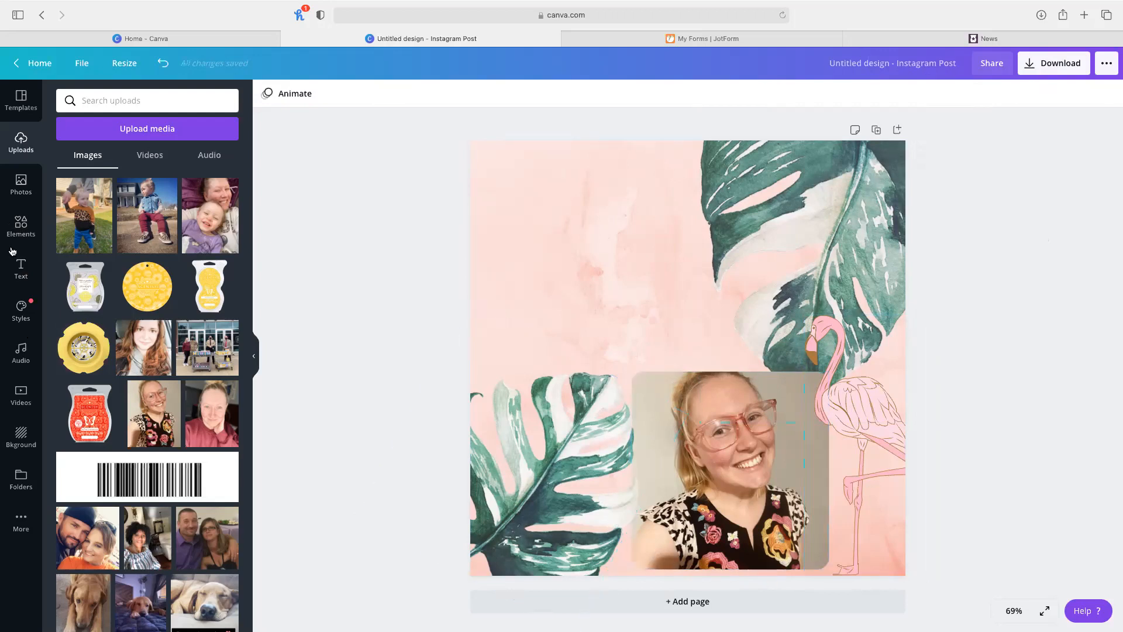
- Replace the frame search with the shapes collection, add a rounded square, and colour it with the light pink brand color
click(22, 227)
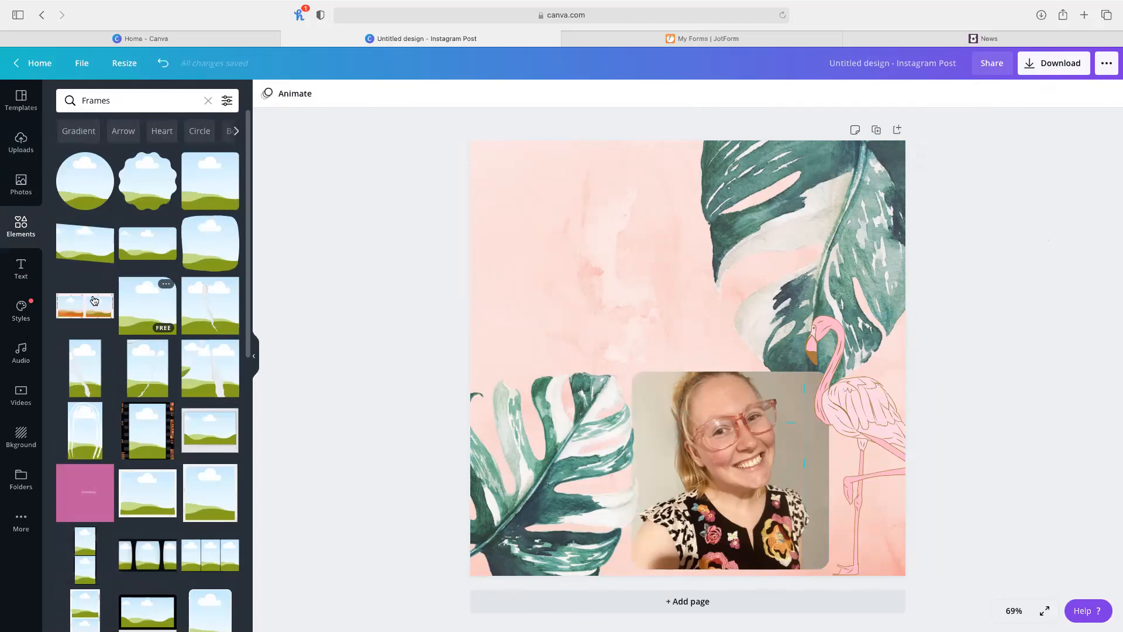
click(209, 101)
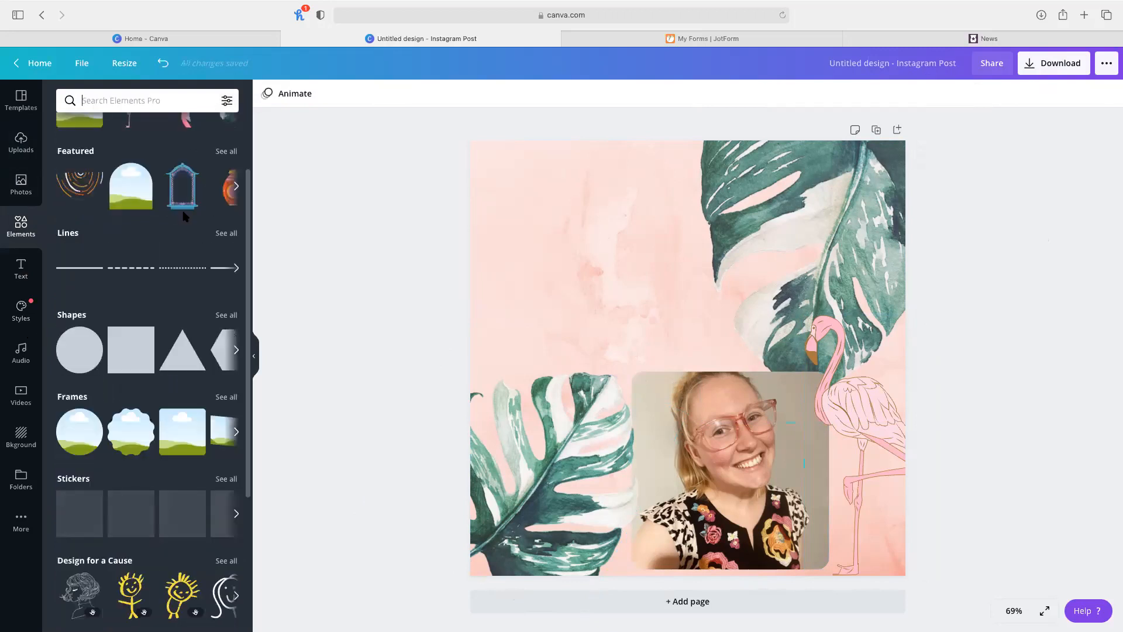
click(237, 351)
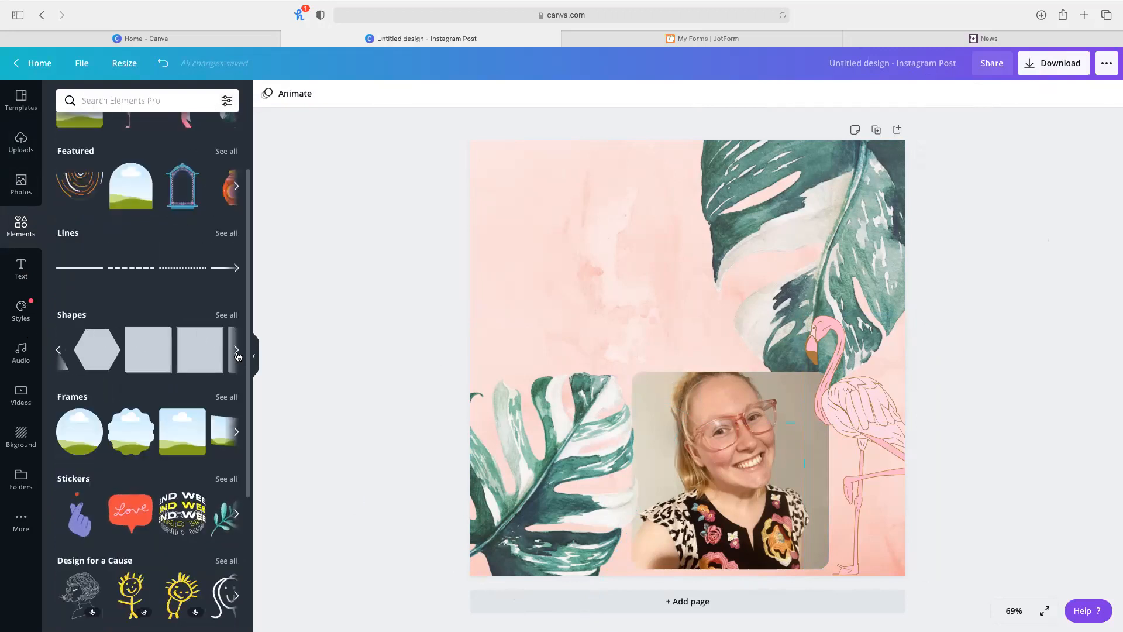
click(237, 351)
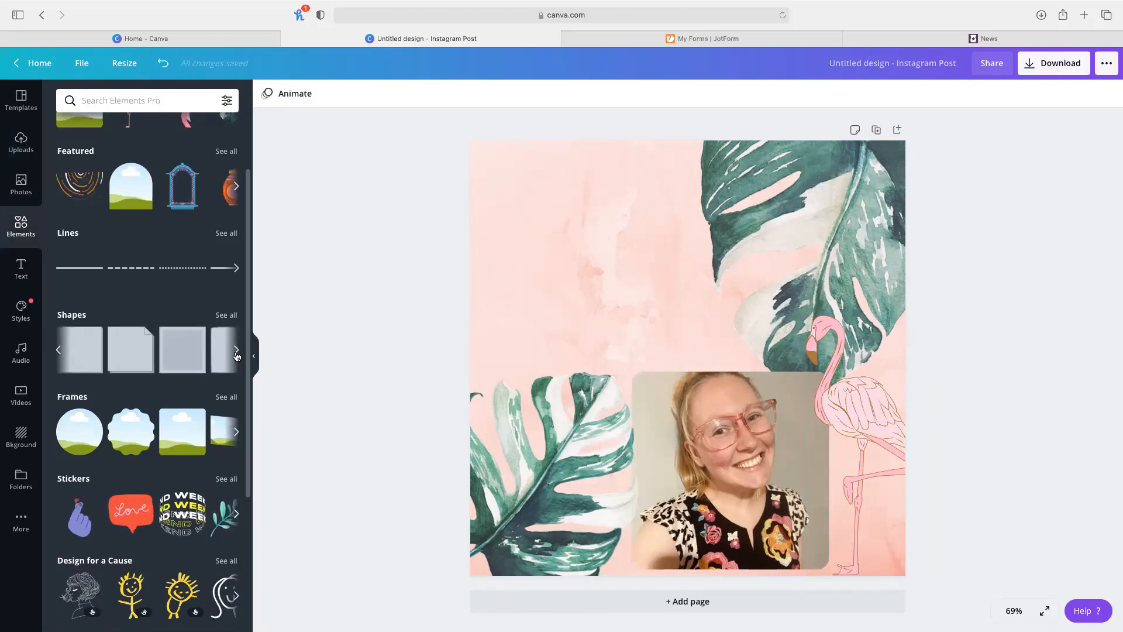
click(237, 350)
click(216, 352)
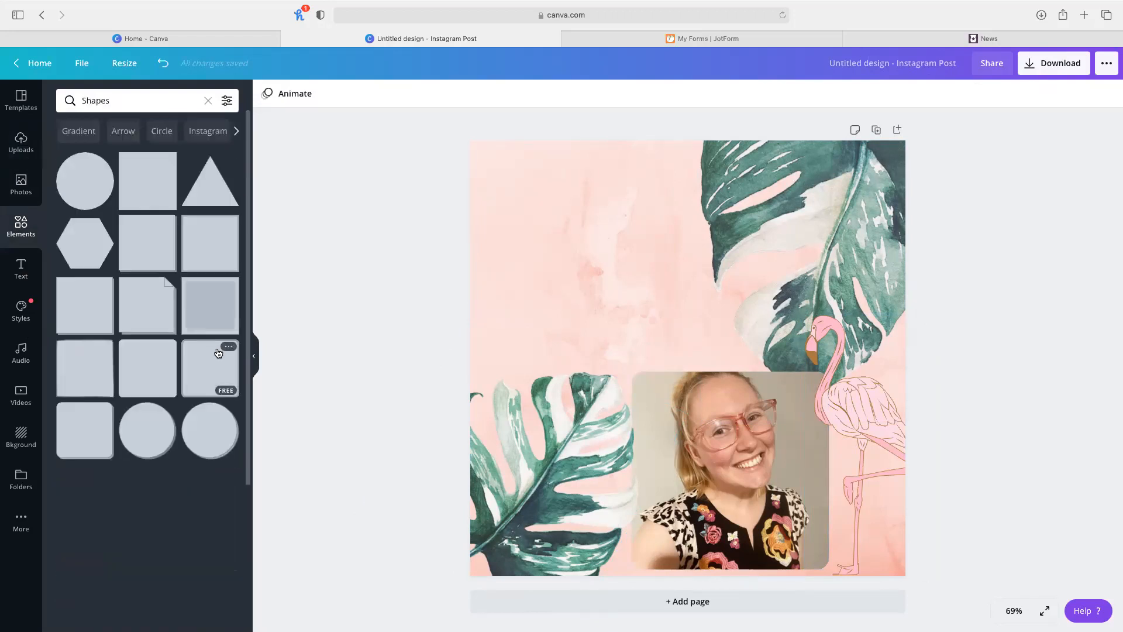
click(156, 375)
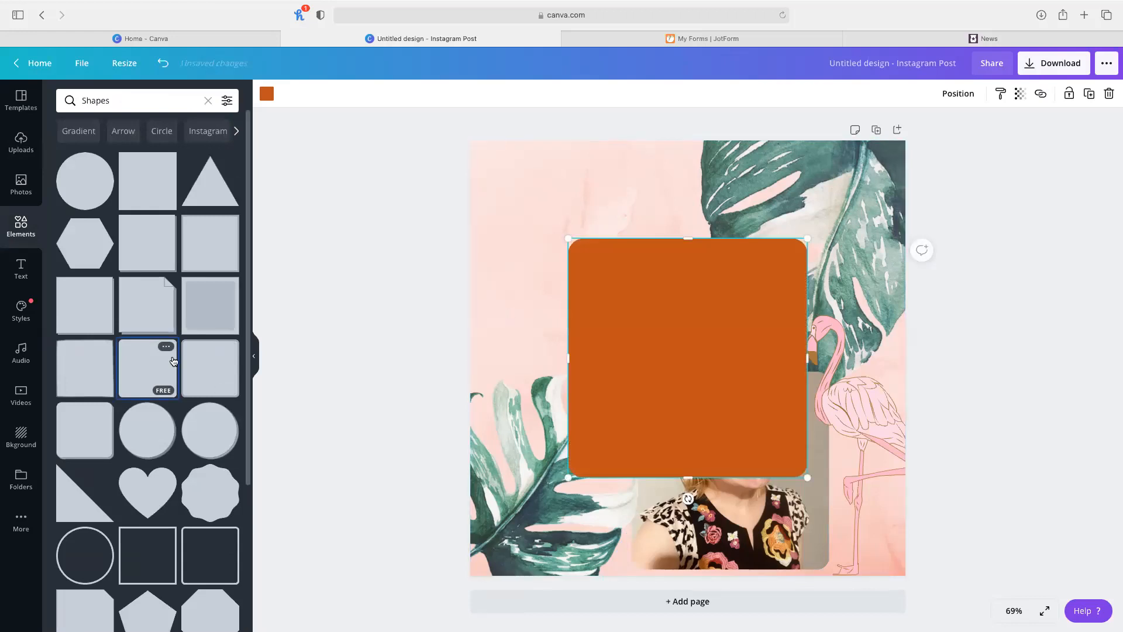
click(266, 94)
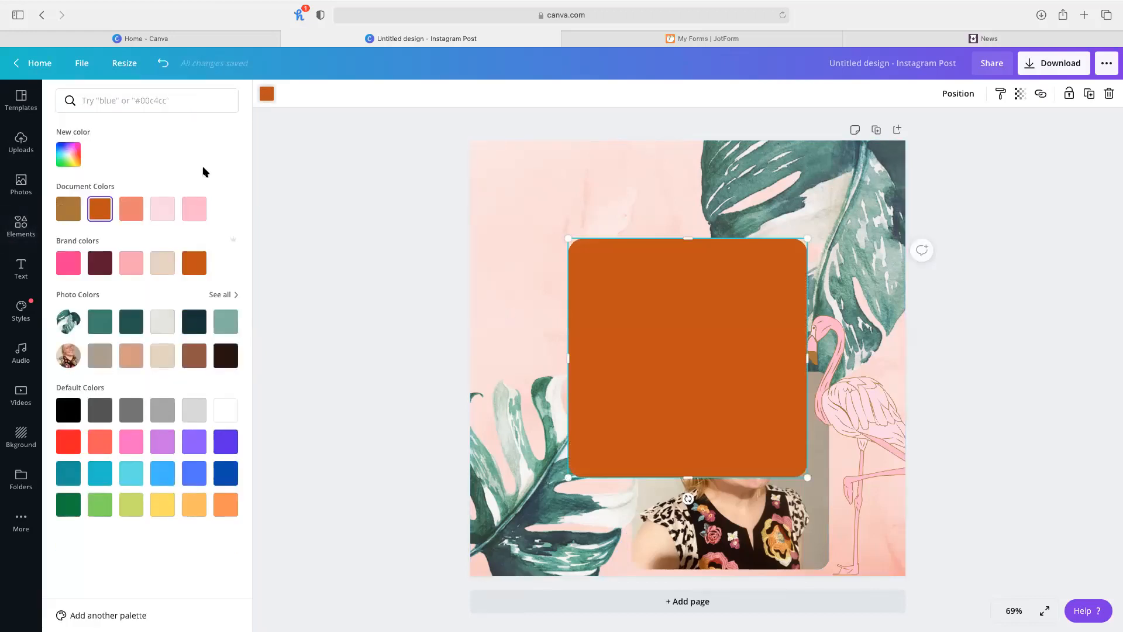
click(130, 264)
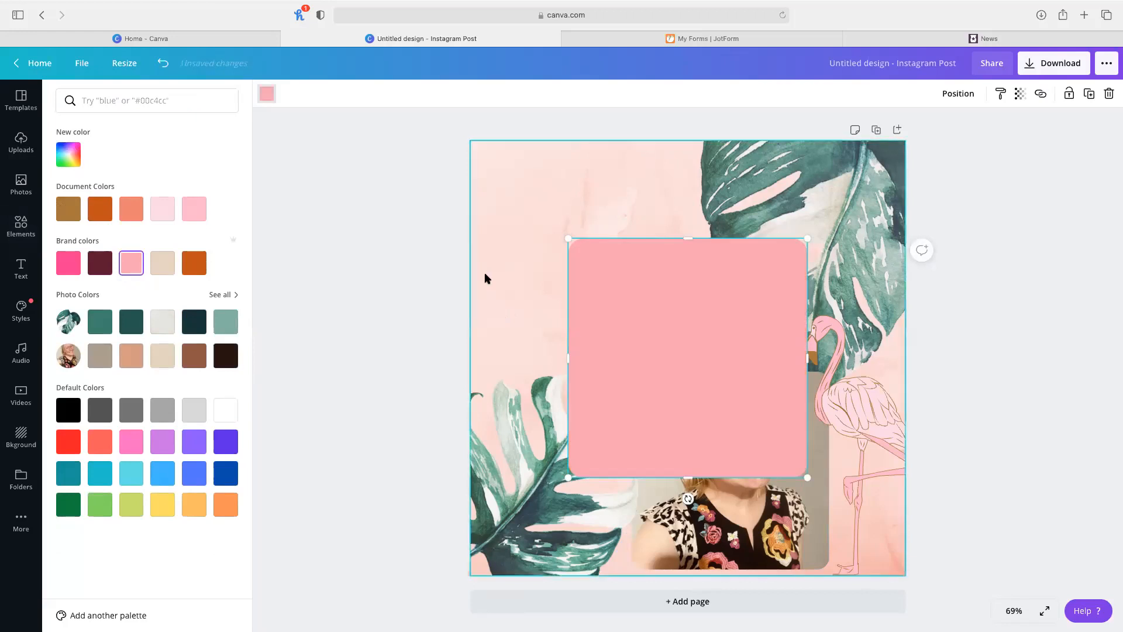
- Shrink the pink rounded square to slightly larger than the framed photo and centre it over the photo
drag(566, 236, 604, 274)
drag(675, 339, 700, 431)
drag(832, 369, 843, 359)
drag(762, 451, 784, 407)
- Send the pink rounded square backward behind the flamingo, the leaf and the photo so that it forms a border around the photo
click(956, 94)
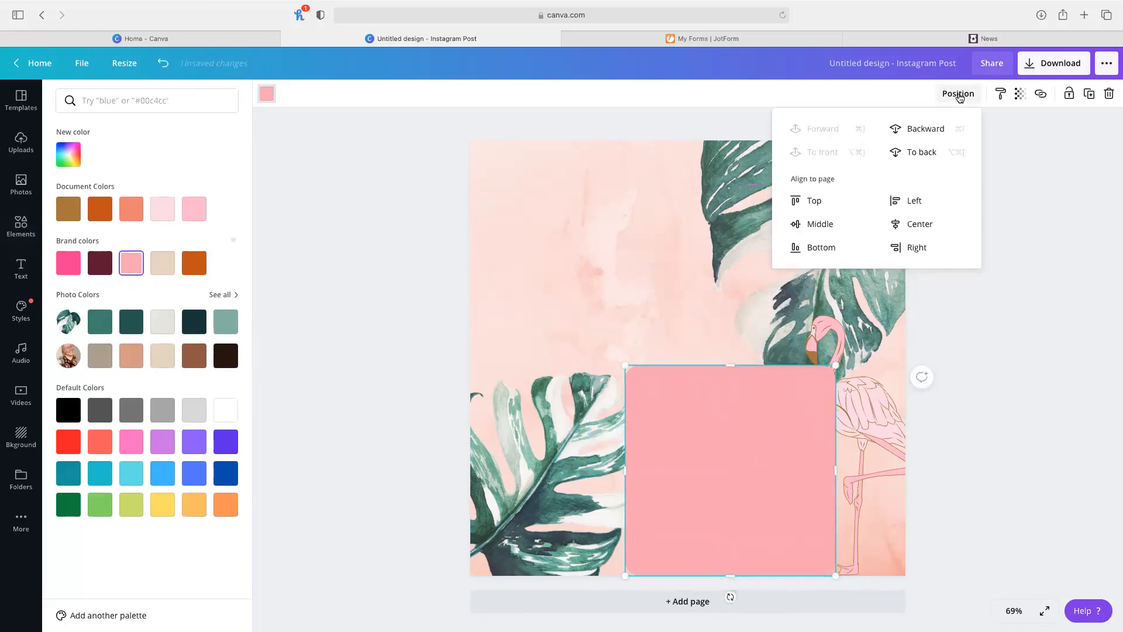
click(923, 129)
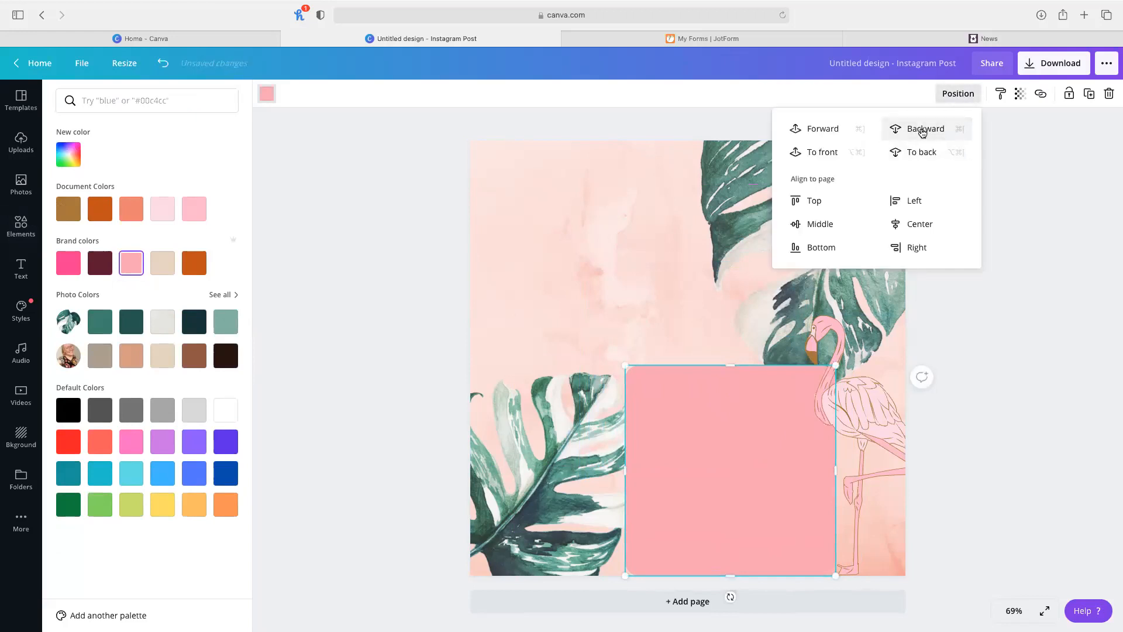
click(922, 130)
click(923, 129)
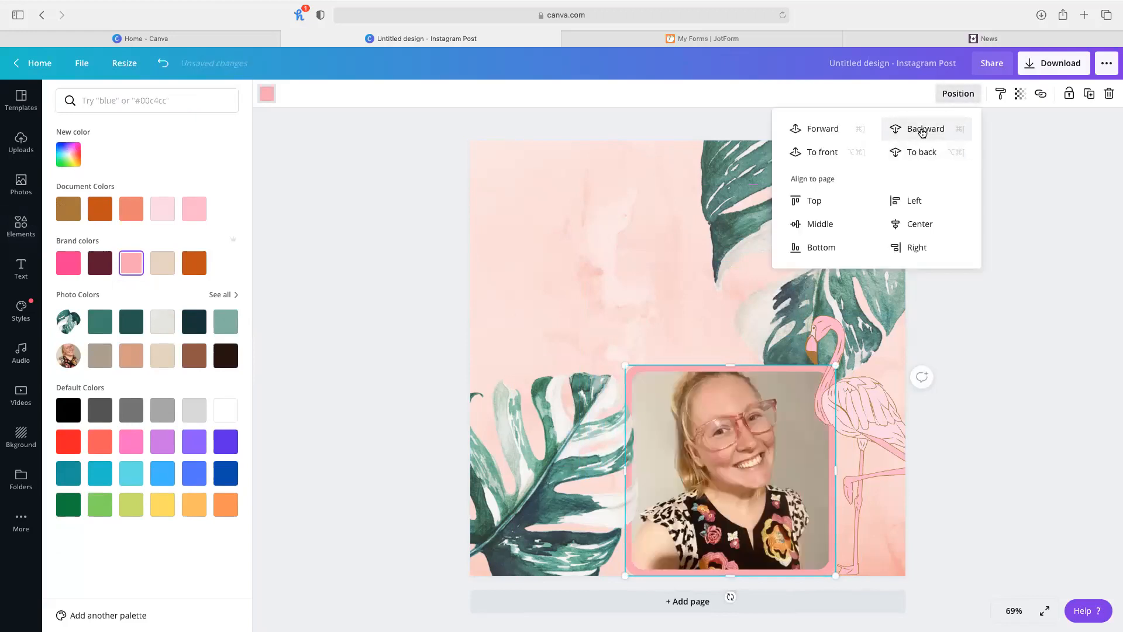
click(1038, 272)
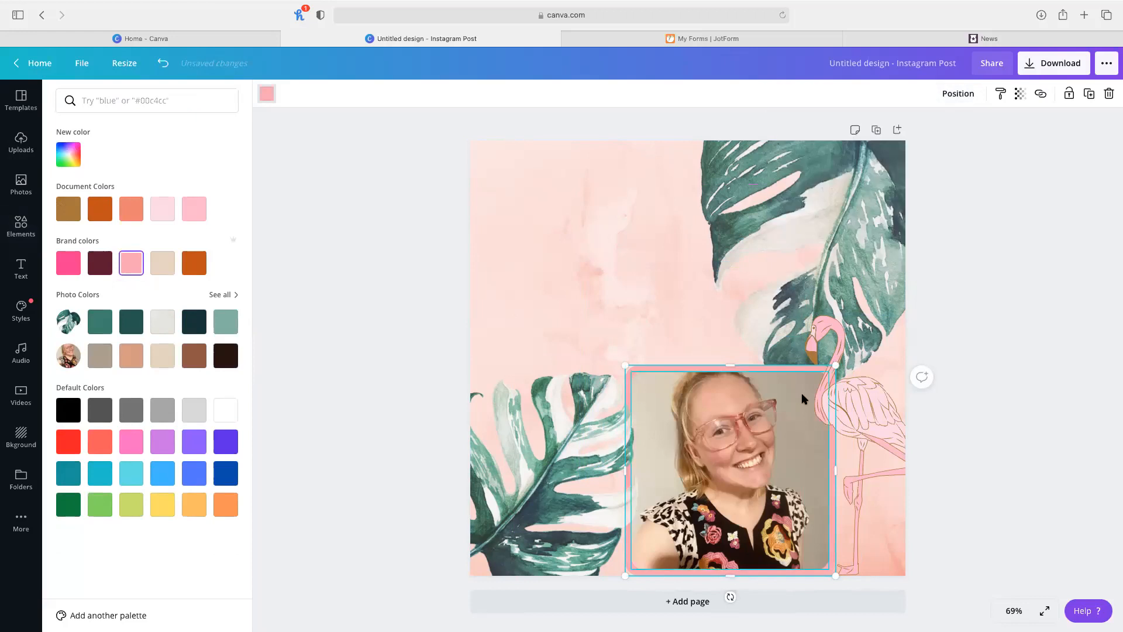
click(952, 358)
click(954, 290)
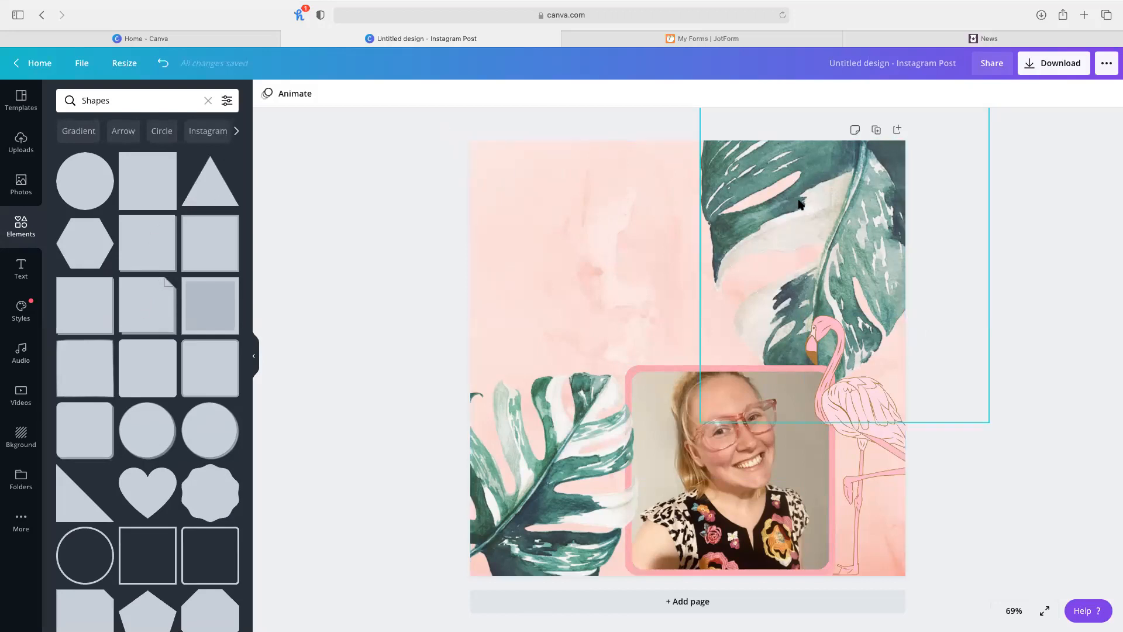
- Add a plain square shape near the page's top edge and flatten it into a horizontal bar
click(142, 185)
drag(700, 316, 702, 251)
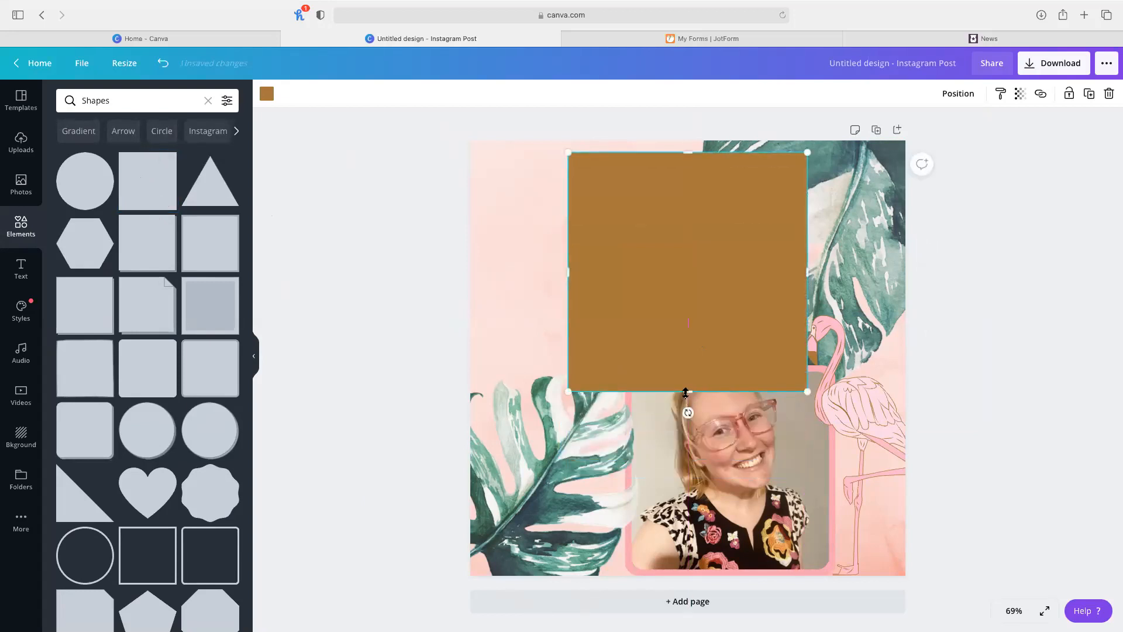
drag(686, 391, 672, 228)
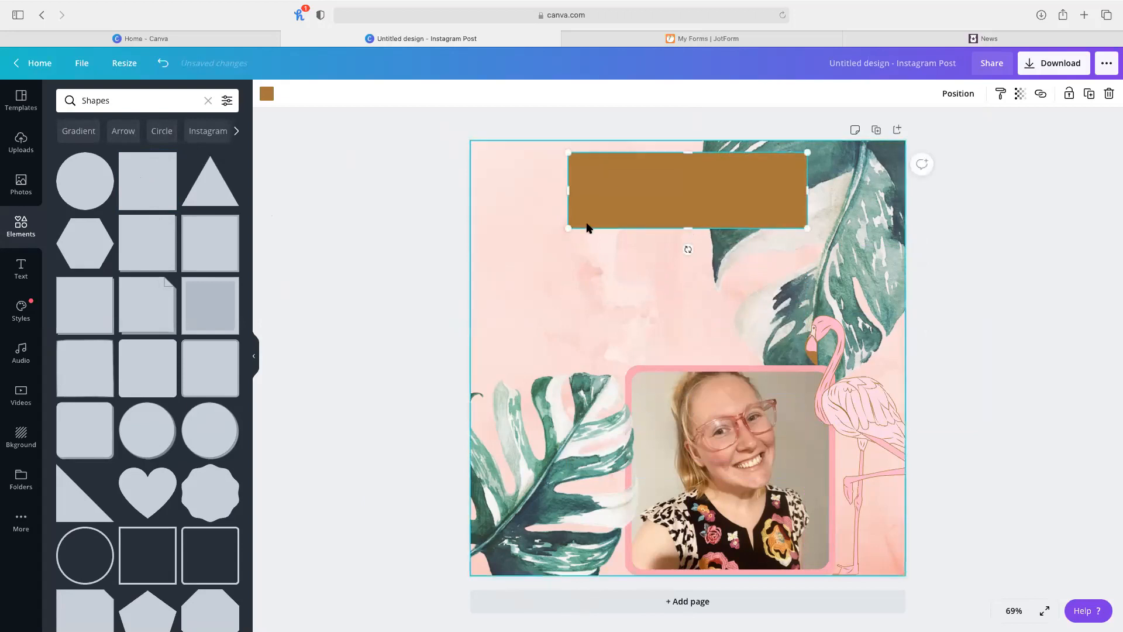
- Recolour the bar with the medium pink document color and stretch it slightly past both sides of the page
click(269, 94)
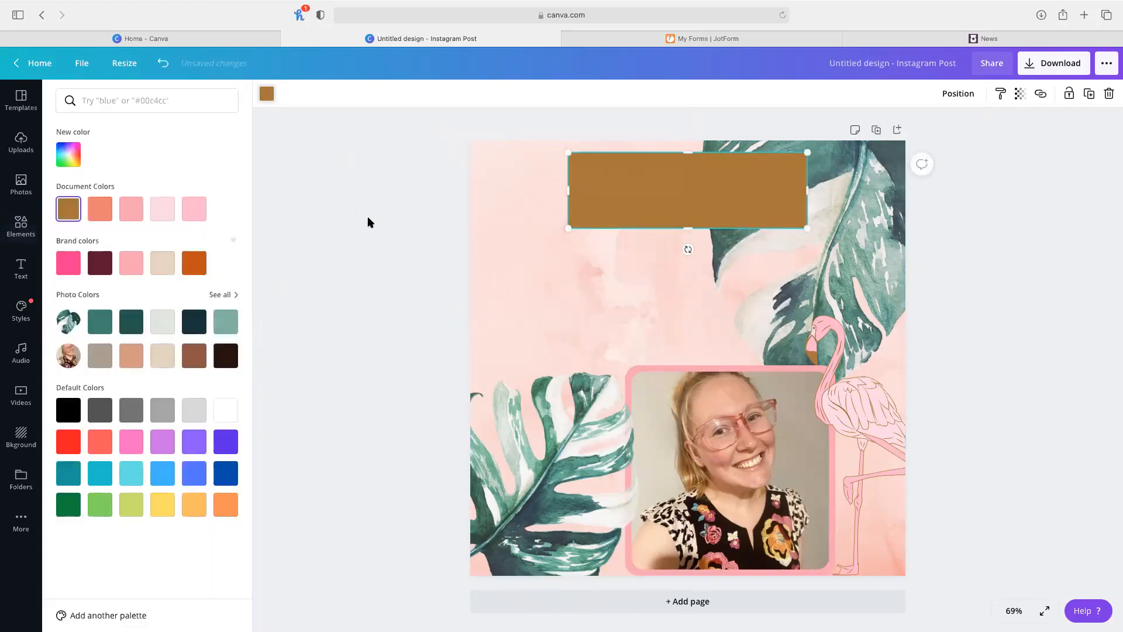
click(162, 209)
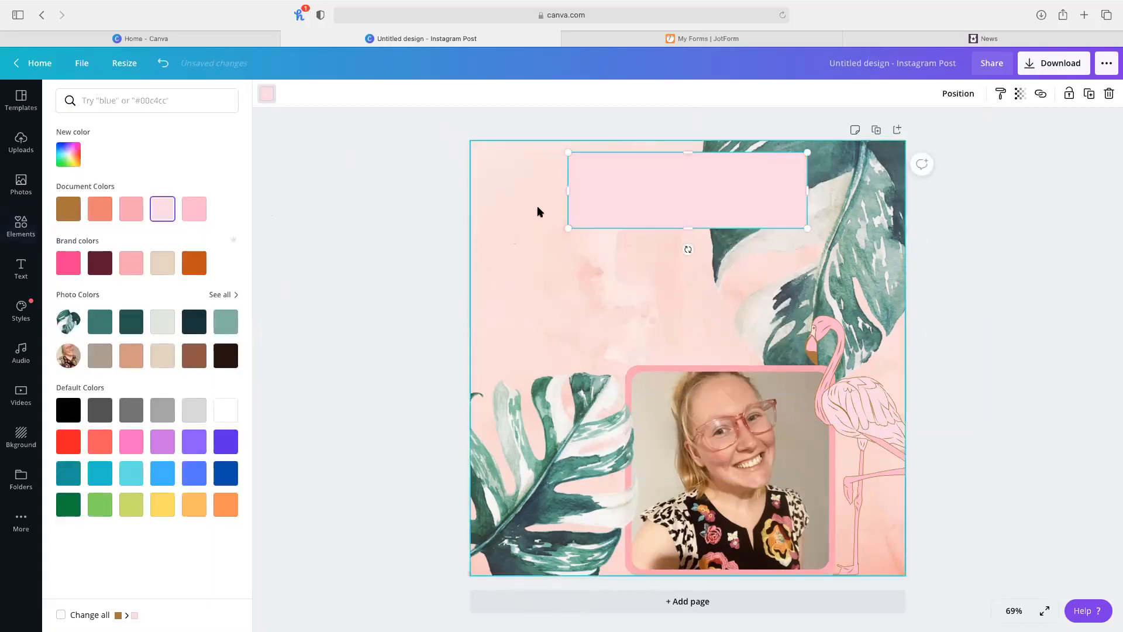
click(194, 209)
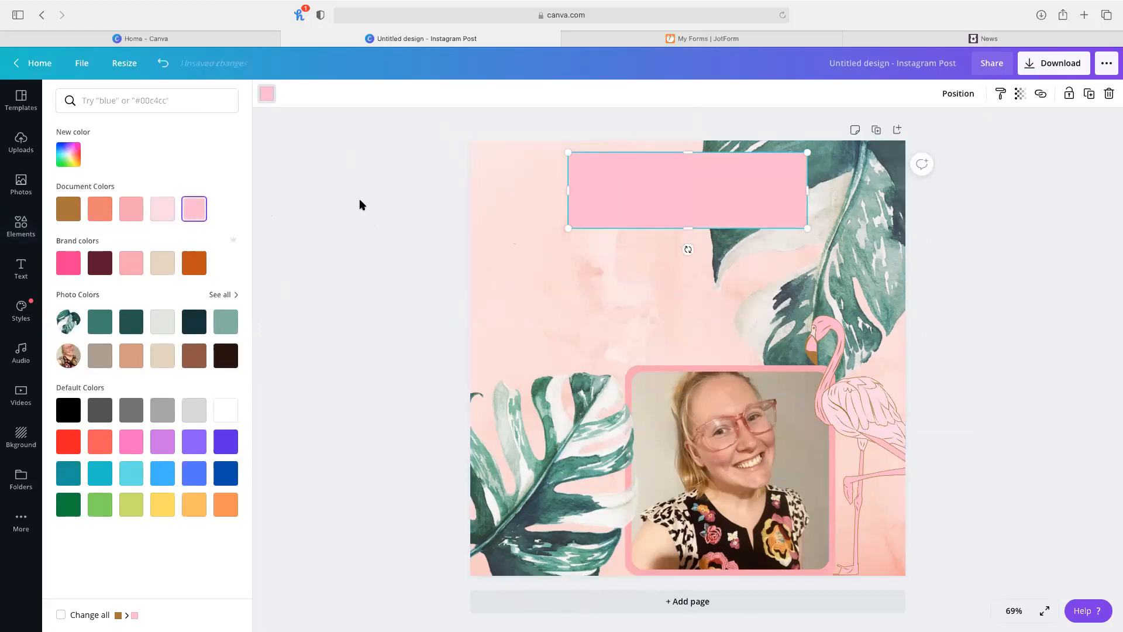
drag(568, 189, 461, 189)
drag(808, 190, 929, 191)
drag(837, 193, 830, 193)
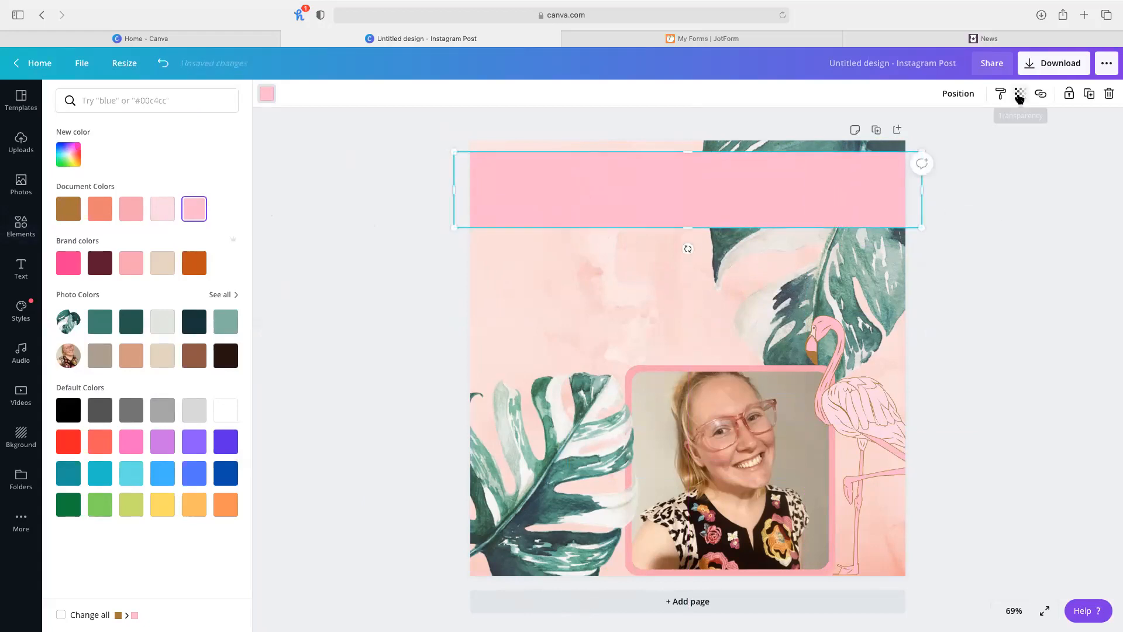
- Make the pink bar slightly transparent so that the monstera leaf shows through it
click(1019, 93)
drag(973, 133, 966, 133)
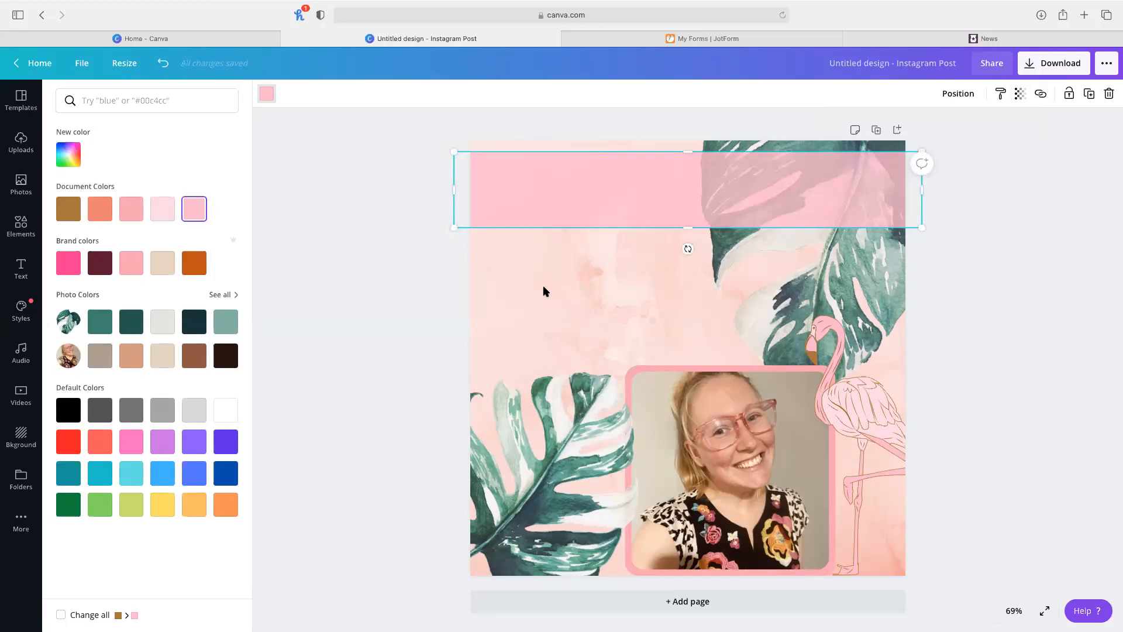
click(378, 315)
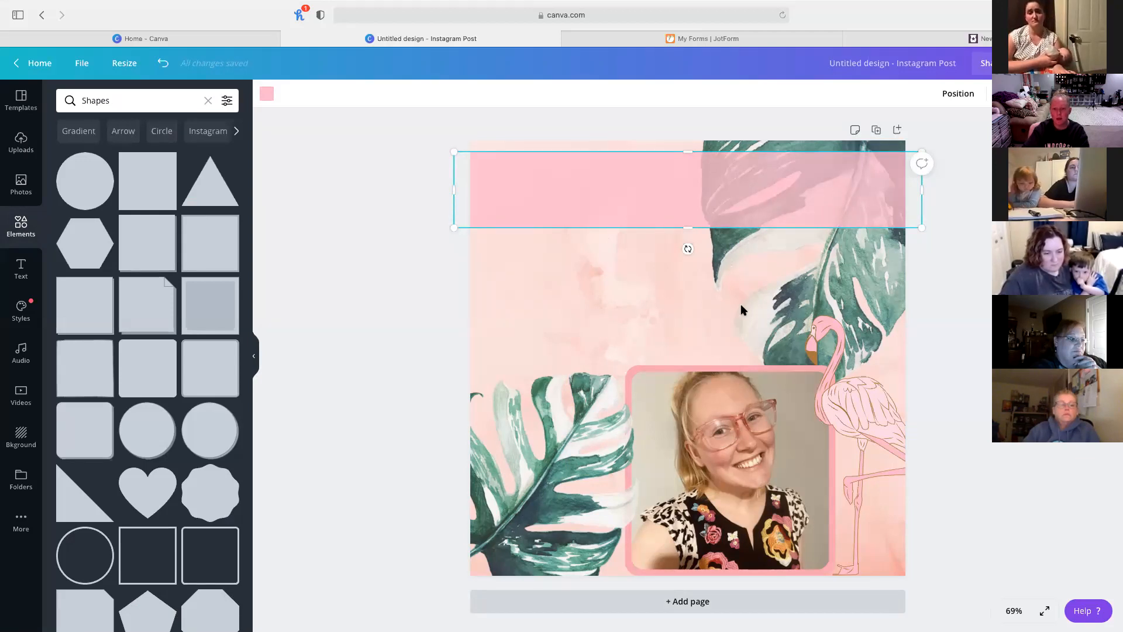
- Move the photo off its pink rounded backing, return it to its centred place within the border, and deselect it
click(383, 159)
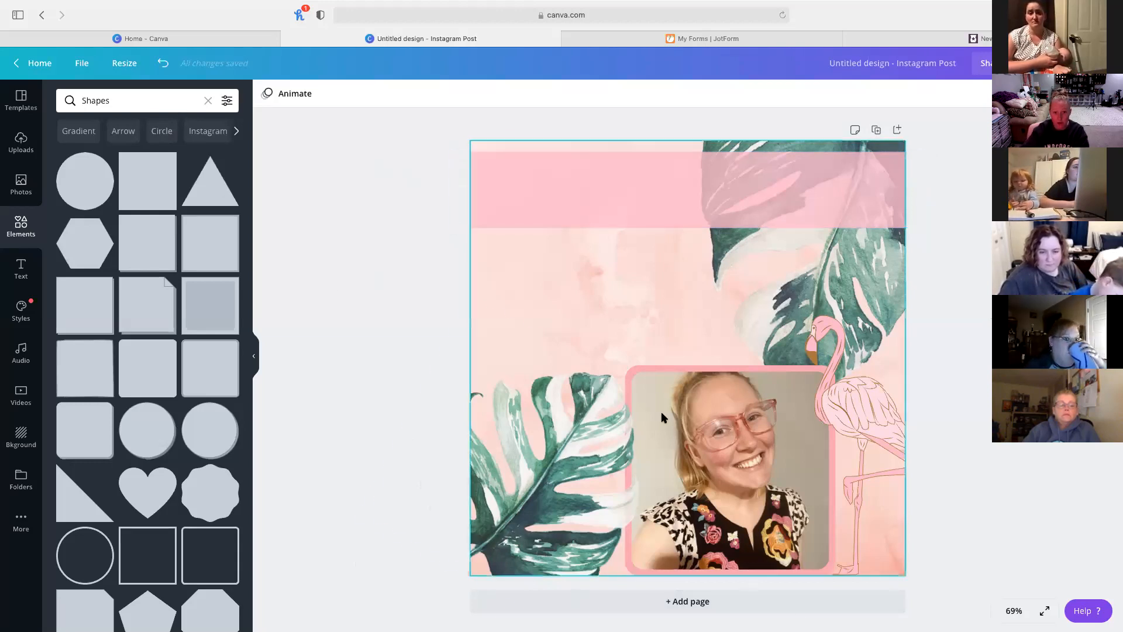
drag(681, 383, 602, 354)
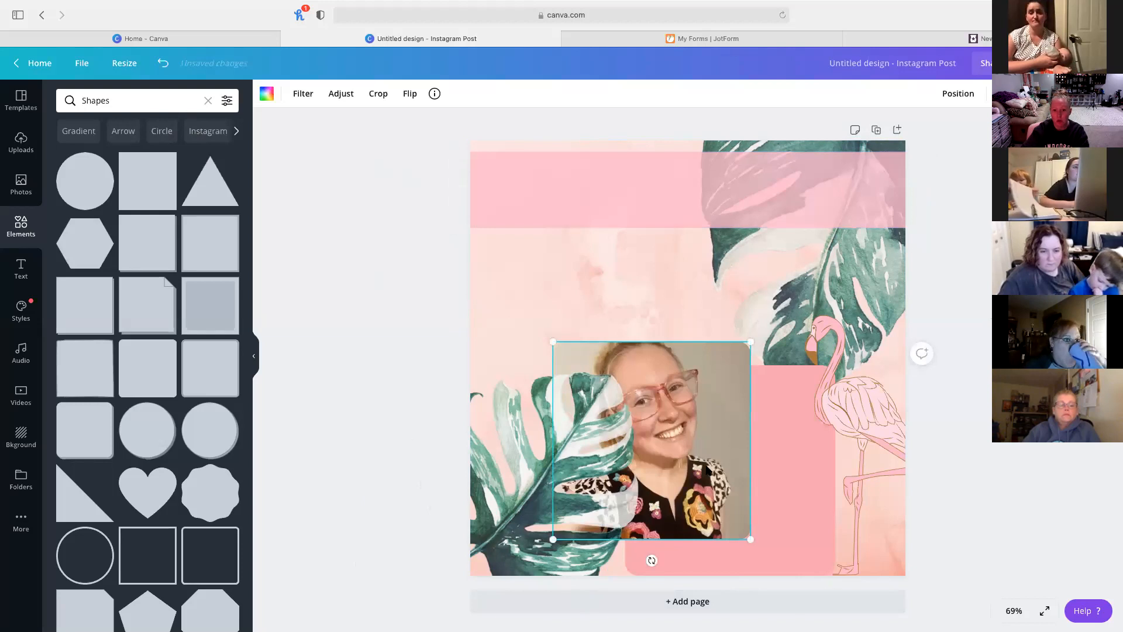
drag(693, 462, 772, 491)
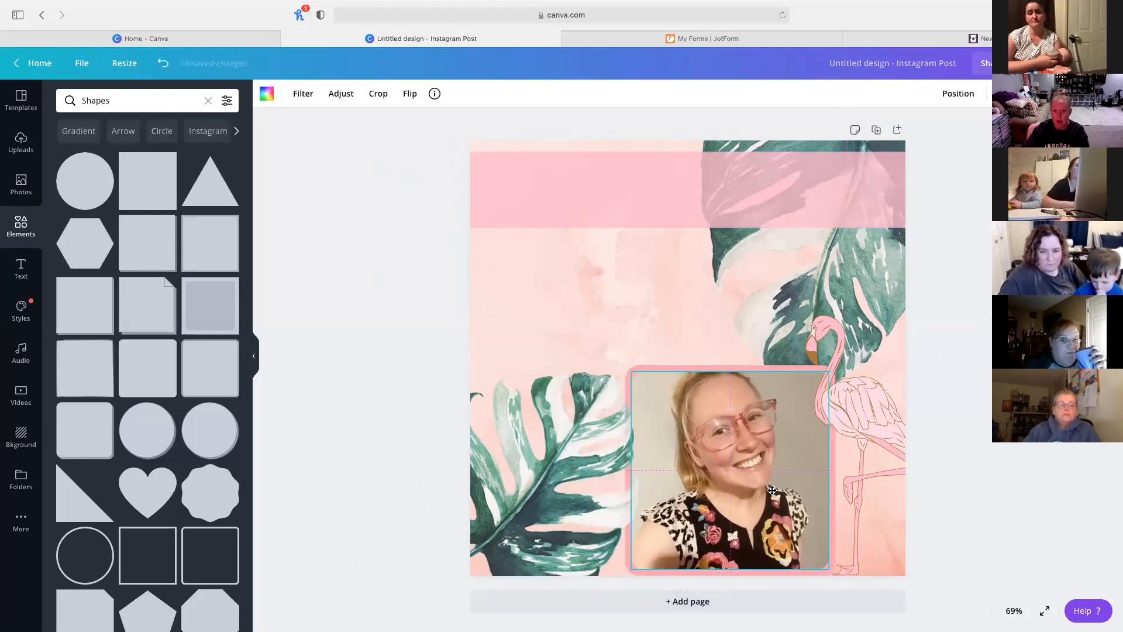
click(725, 463)
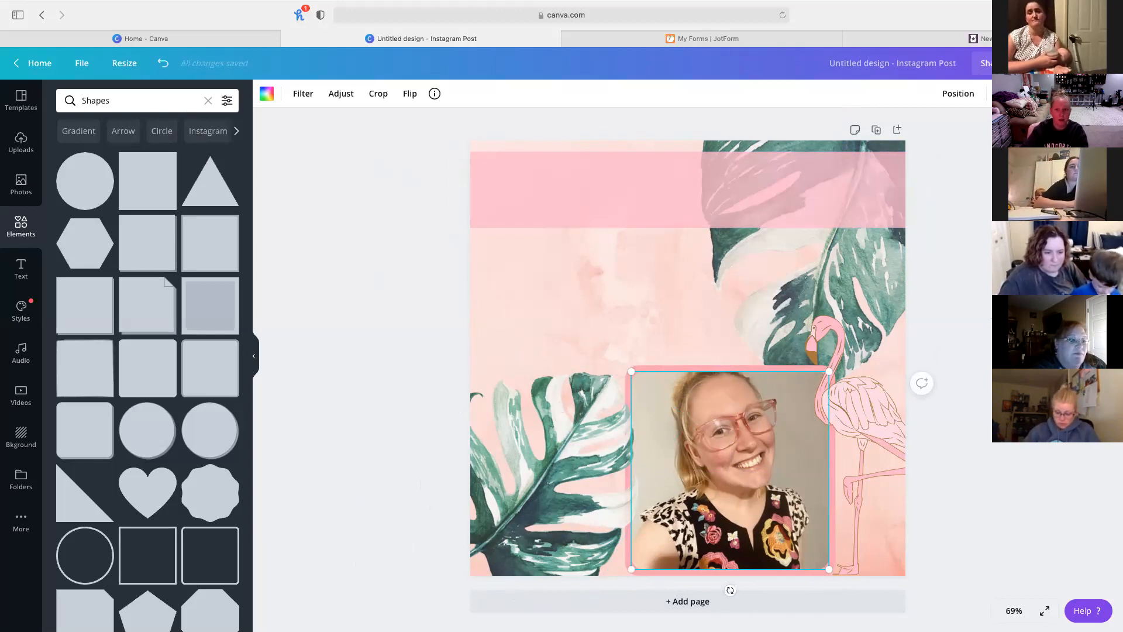
click(959, 262)
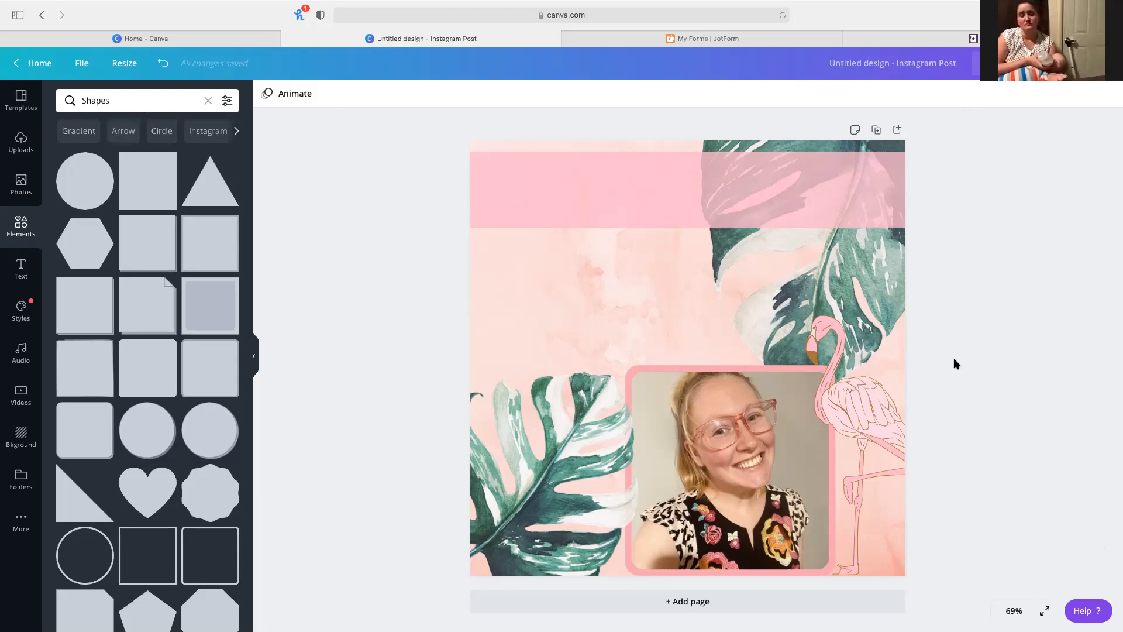
- Add a heading with the text "MY SCENTSY JOURNEY" and place it on the translucent pink bar
click(21, 271)
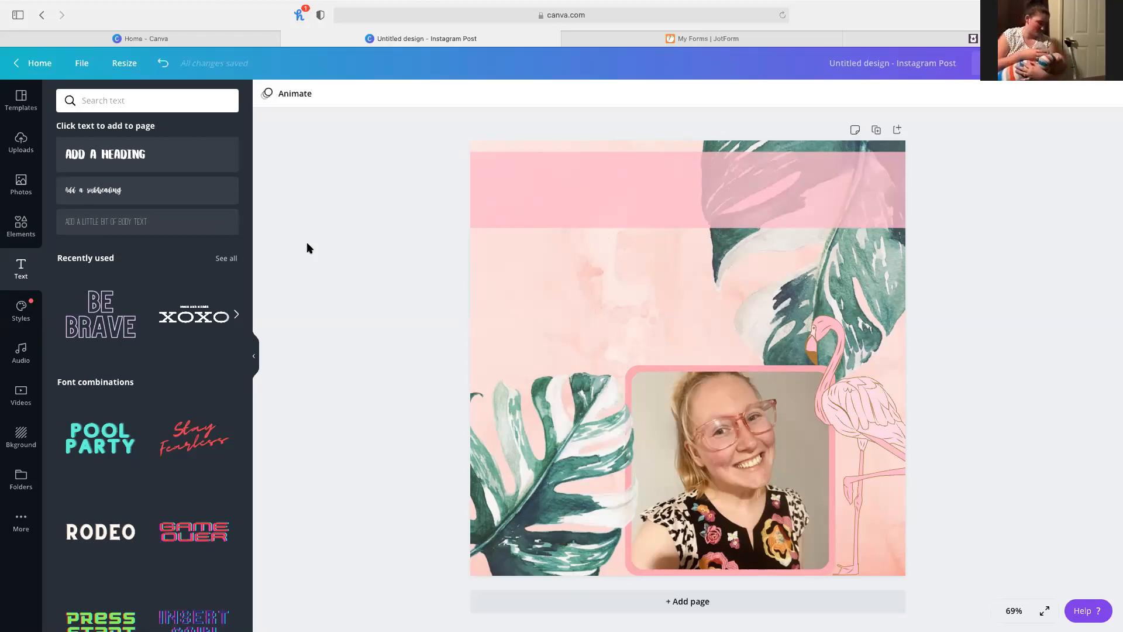
click(134, 152)
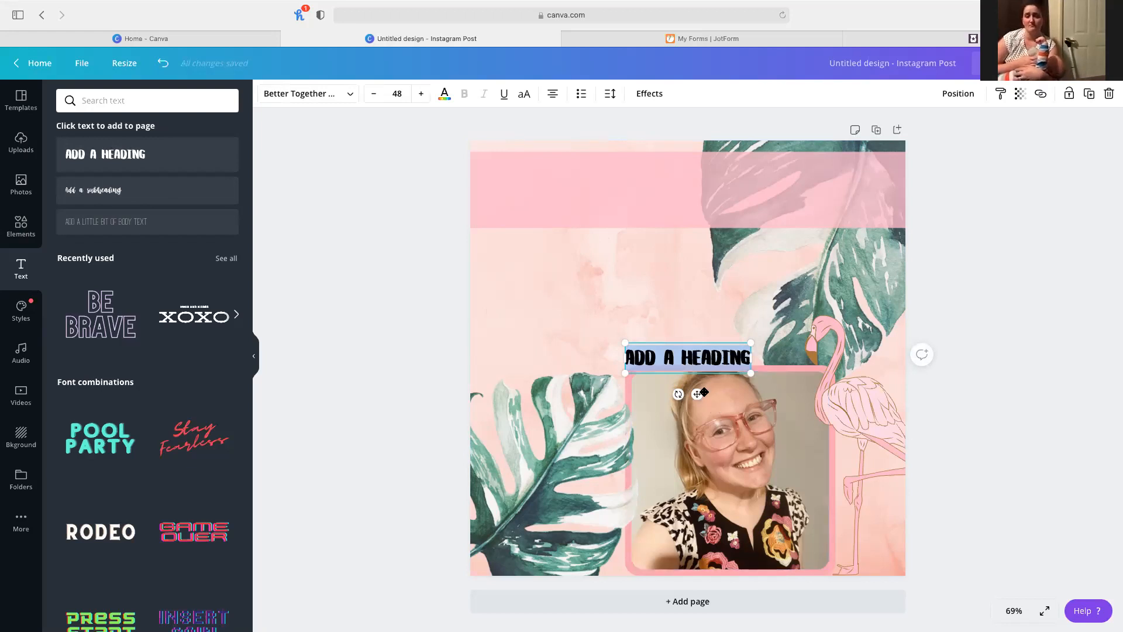
drag(700, 393, 696, 226)
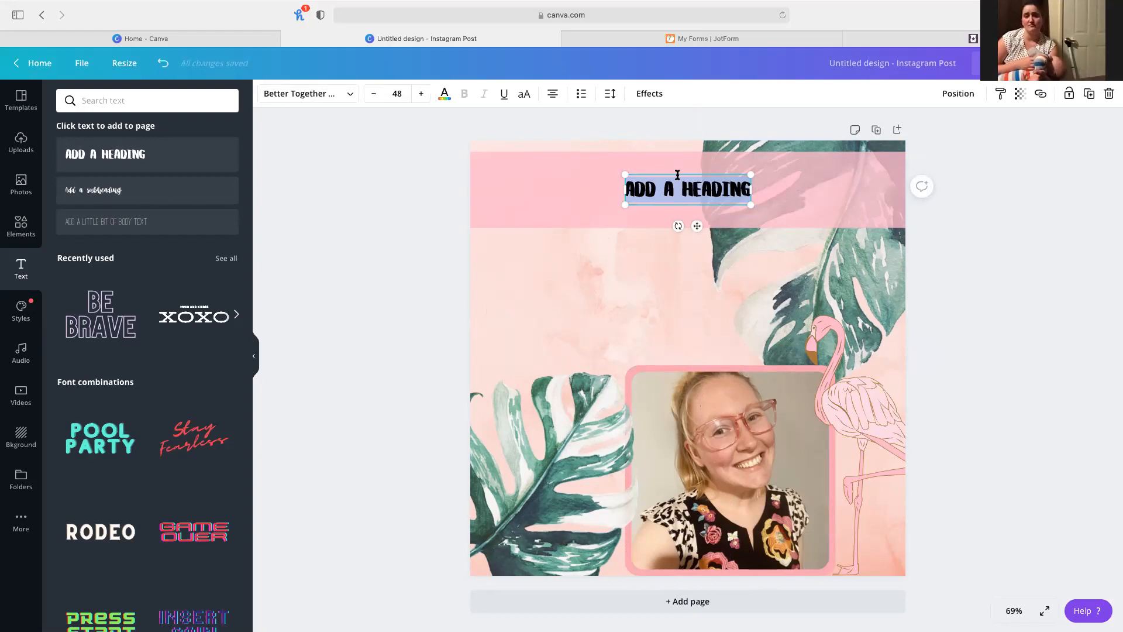
text(MY SCENTSY JOURNEY)
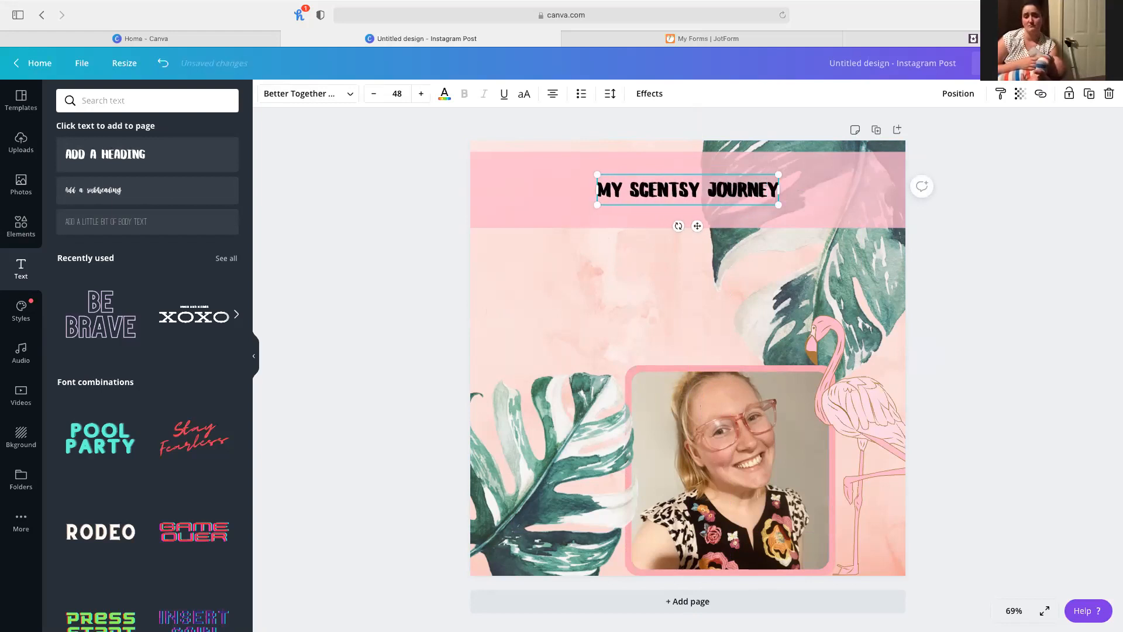
- Enlarge the heading to size 102 so that it spans most of the pink bar, and centre it there
drag(597, 175, 487, 163)
drag(778, 205, 882, 221)
drag(816, 159, 812, 158)
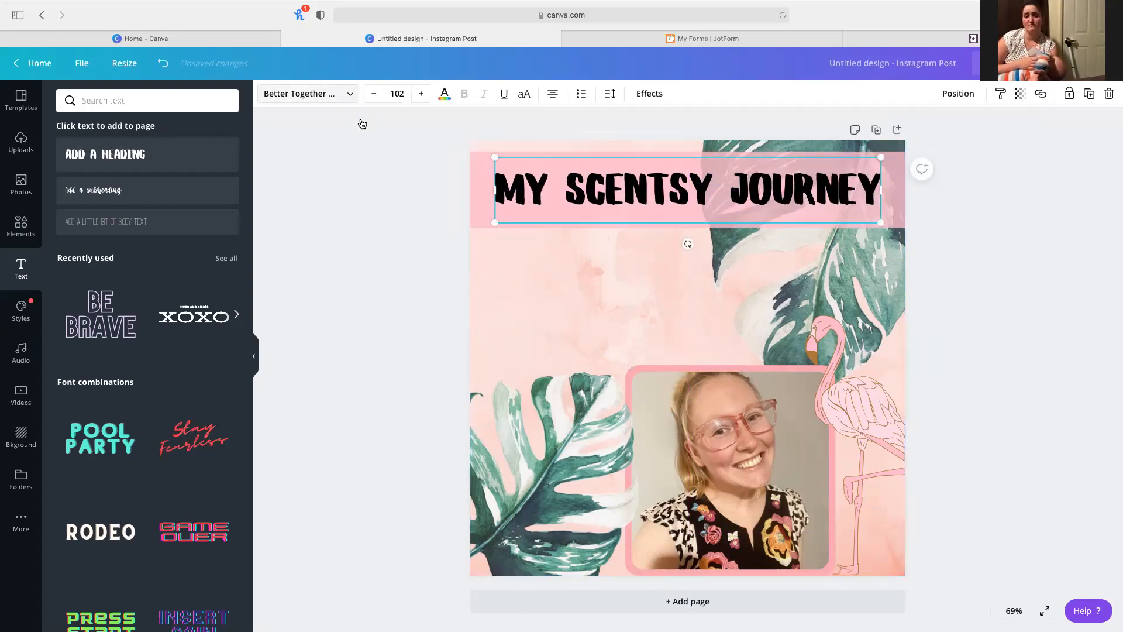
- Try the Sailors and Sensa Brush fonts on the title and set it in Virtual
click(307, 94)
scroll(185, 347, down, 5)
scroll(185, 348, down, 20)
scroll(185, 347, up, 20)
scroll(186, 347, down, 15)
scroll(185, 347, down, 20)
scroll(185, 347, down, 8)
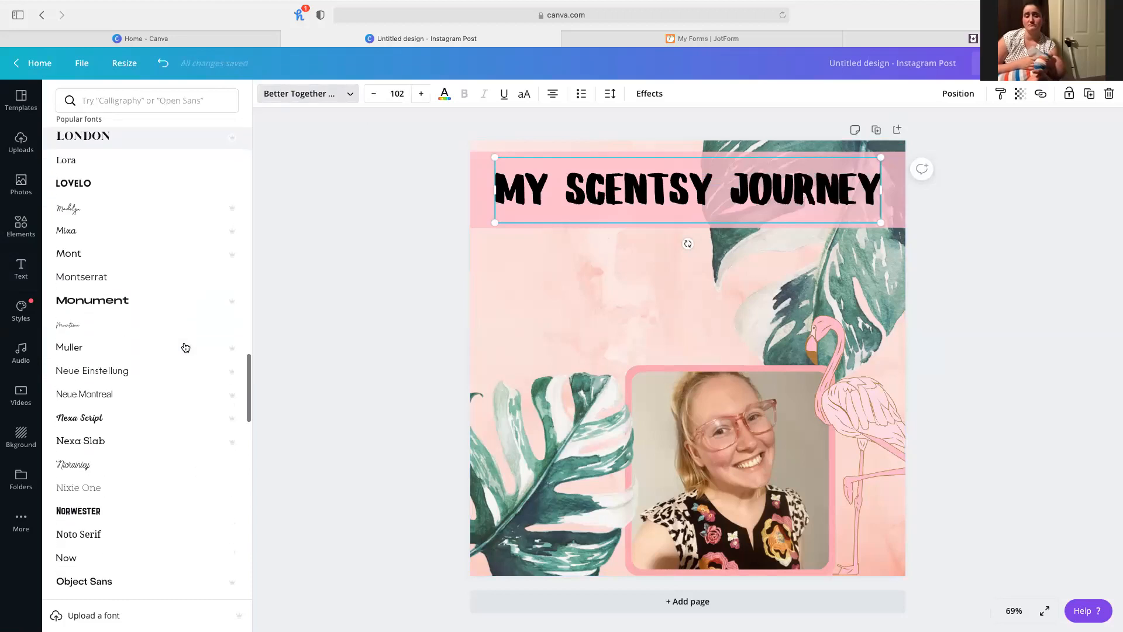
scroll(185, 347, down, 7)
scroll(183, 345, down, 4)
scroll(101, 232, up, 2)
scroll(100, 234, up, 3)
scroll(102, 234, down, 1)
click(100, 425)
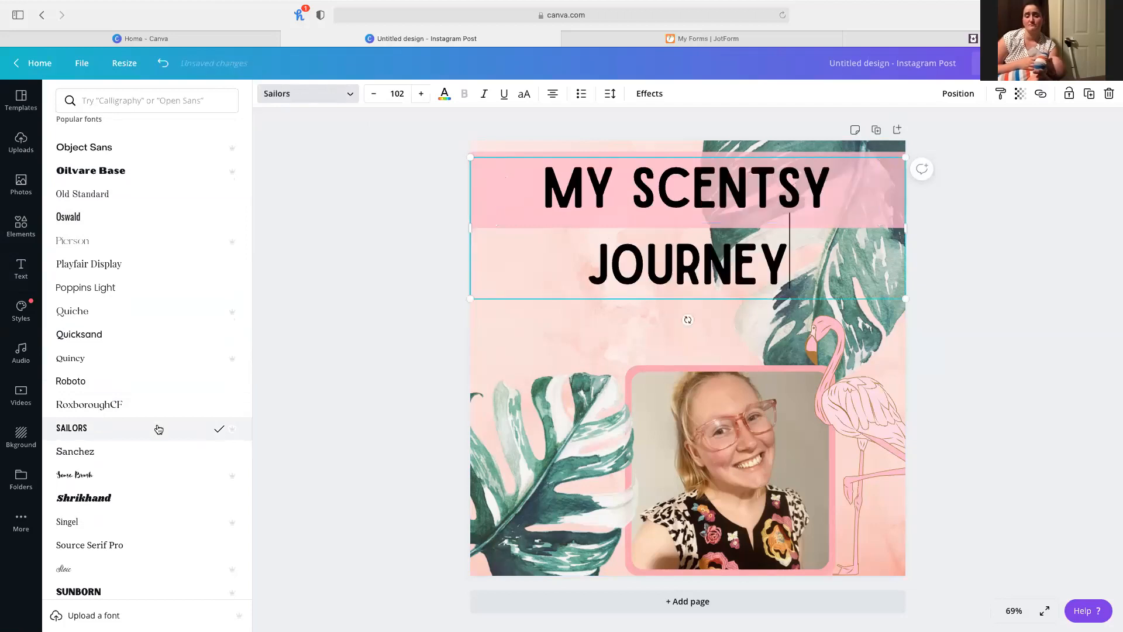
scroll(149, 397, down, 3)
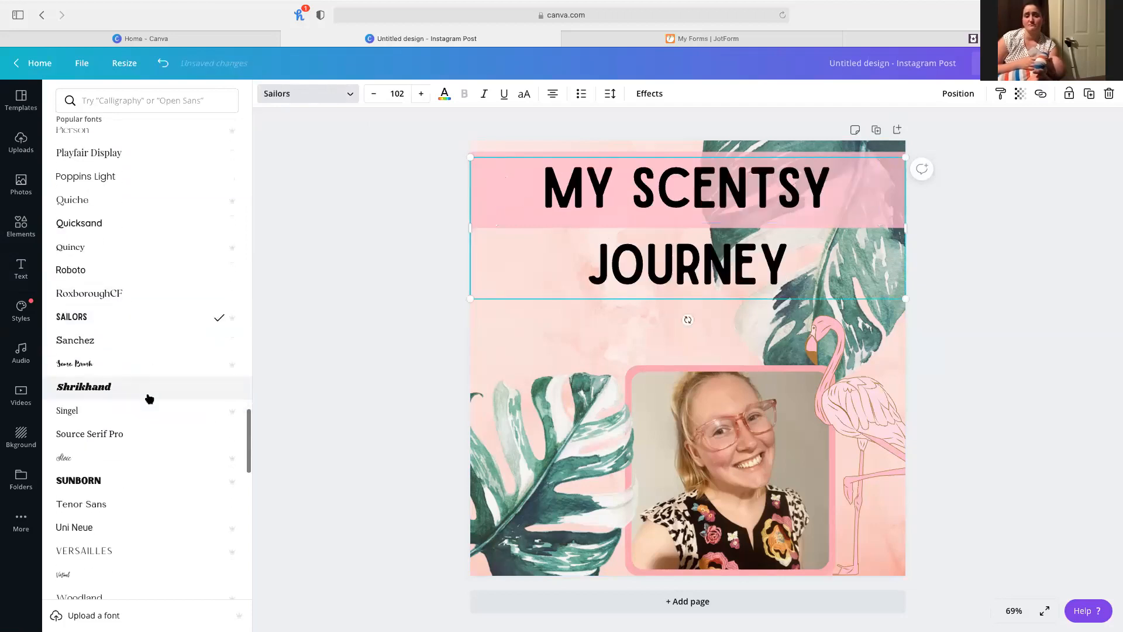
scroll(149, 398, down, 1)
click(92, 349)
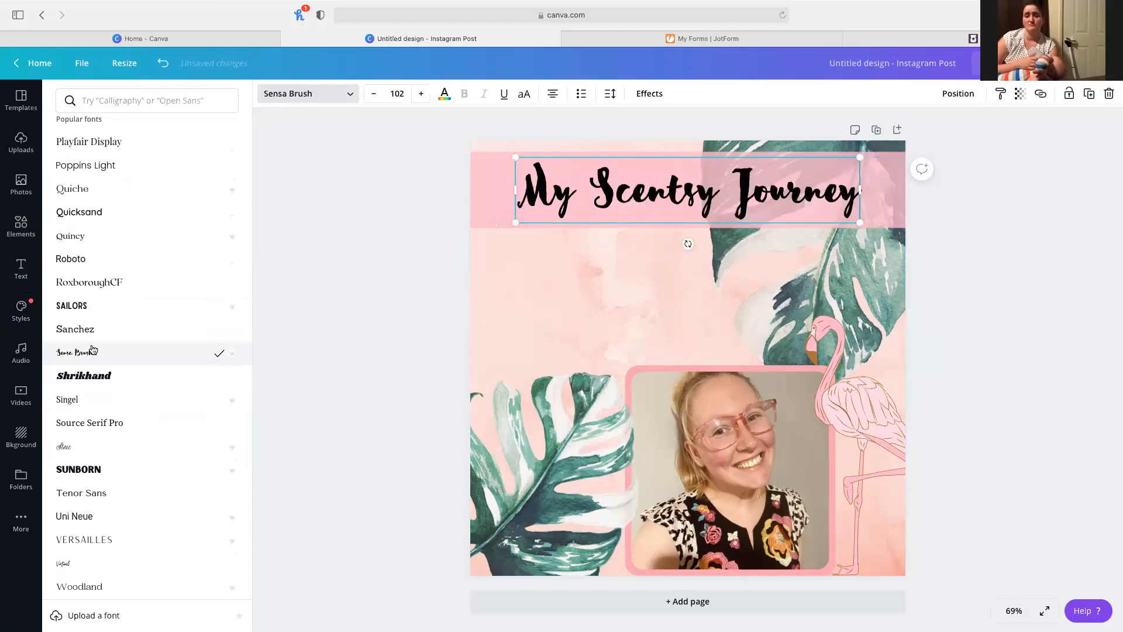
scroll(111, 409, down, 2)
click(93, 512)
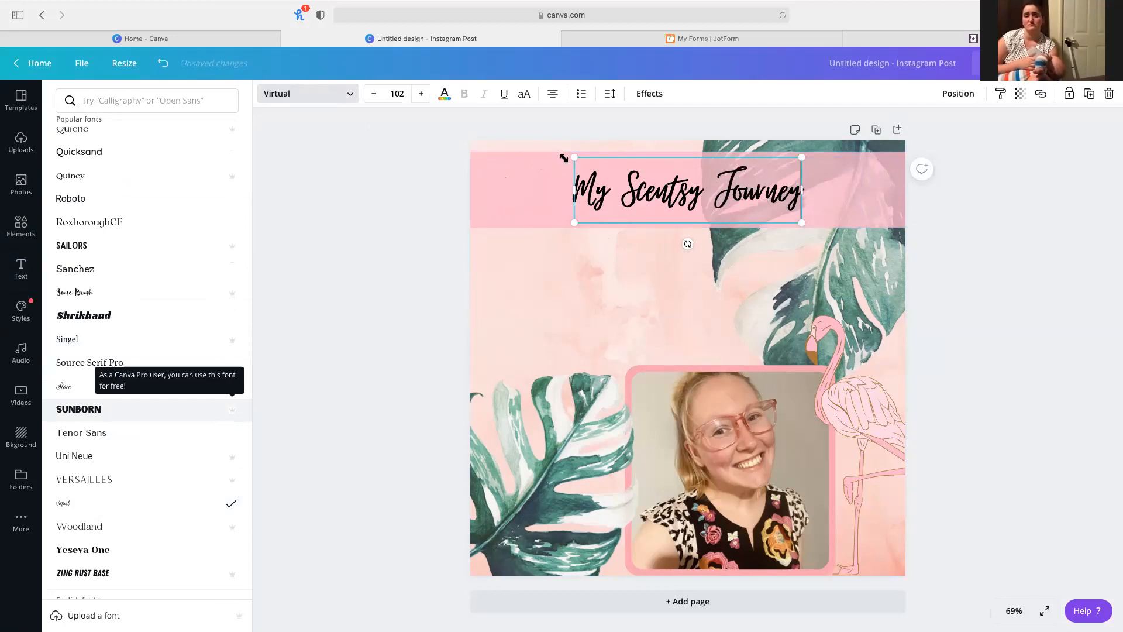
- Enlarge the script title to size 177 across the pink bar and centre it on the bar
drag(566, 157, 473, 163)
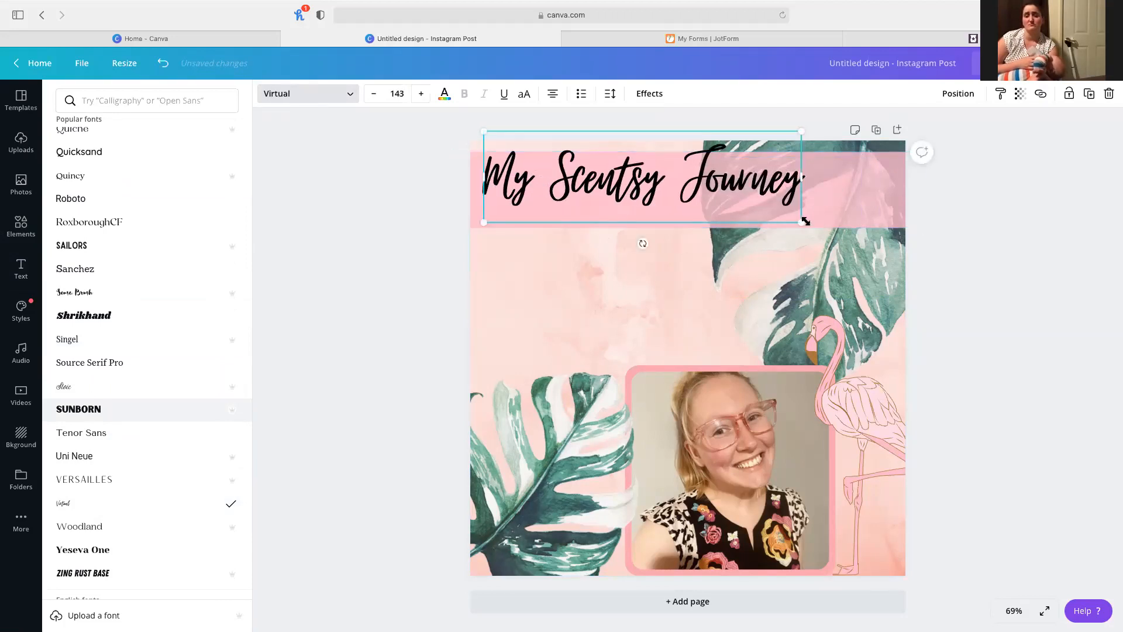
drag(848, 228, 880, 246)
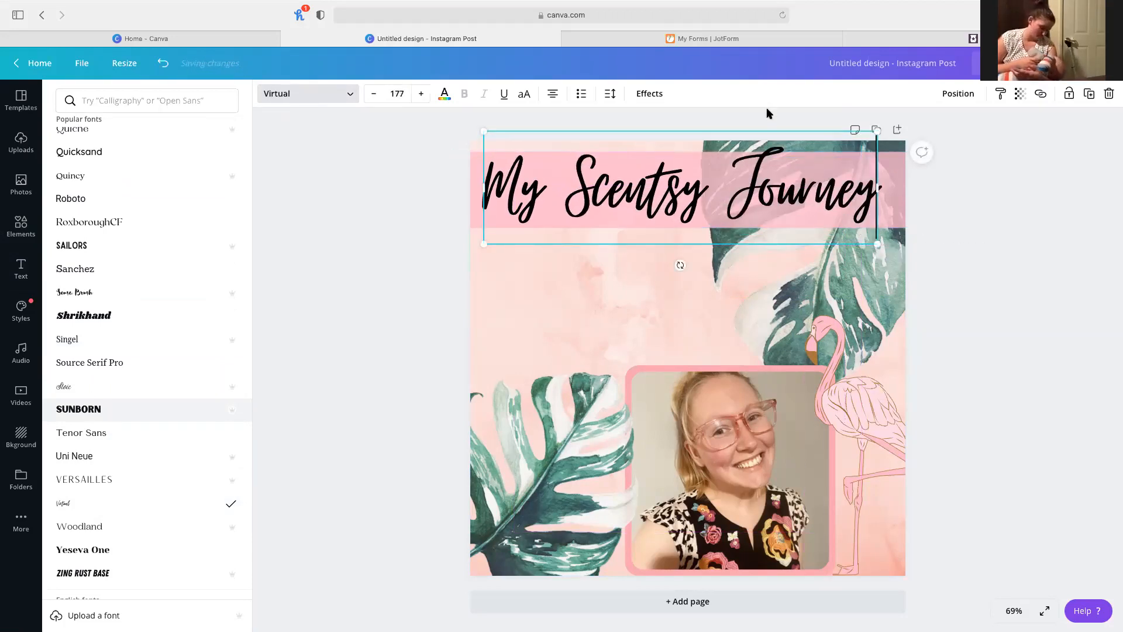
drag(751, 129, 758, 131)
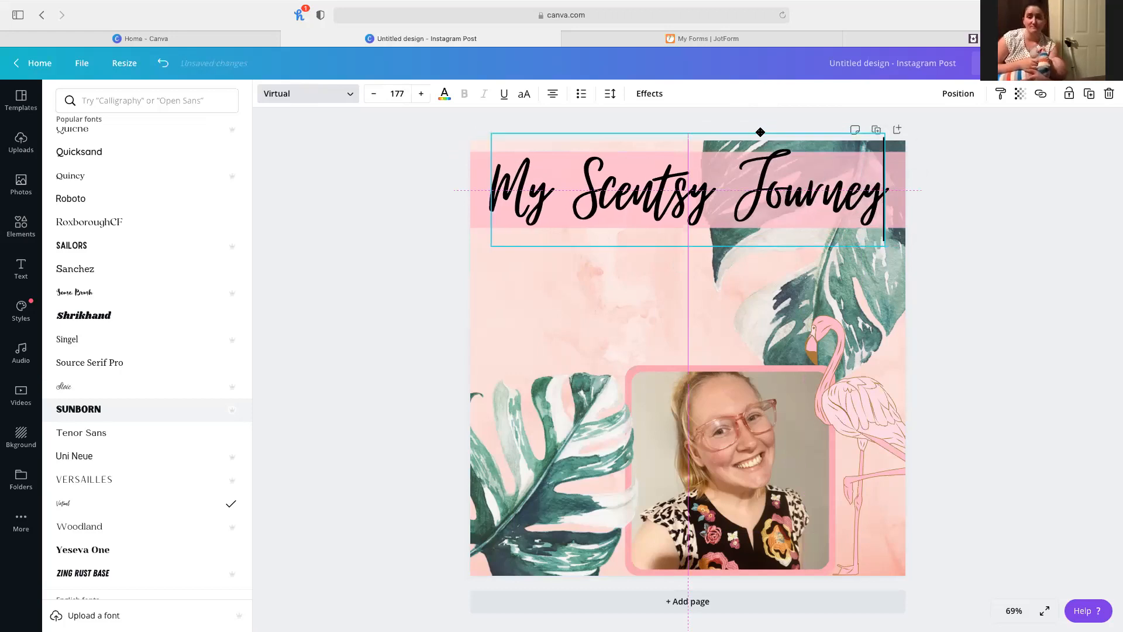
click(1042, 255)
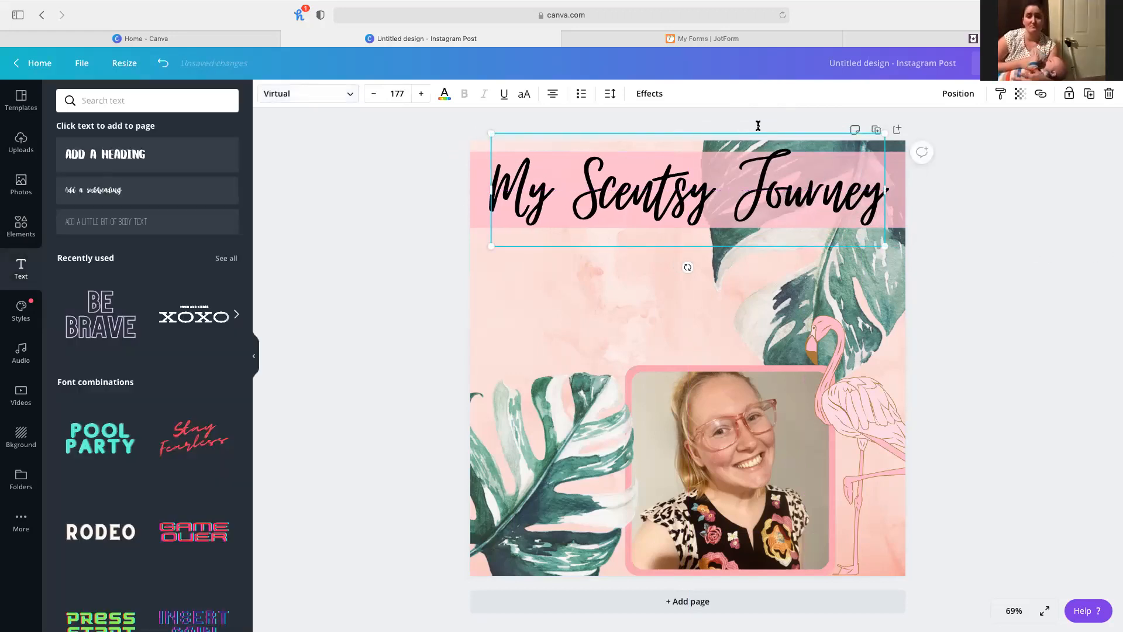
drag(759, 131, 757, 133)
click(1000, 255)
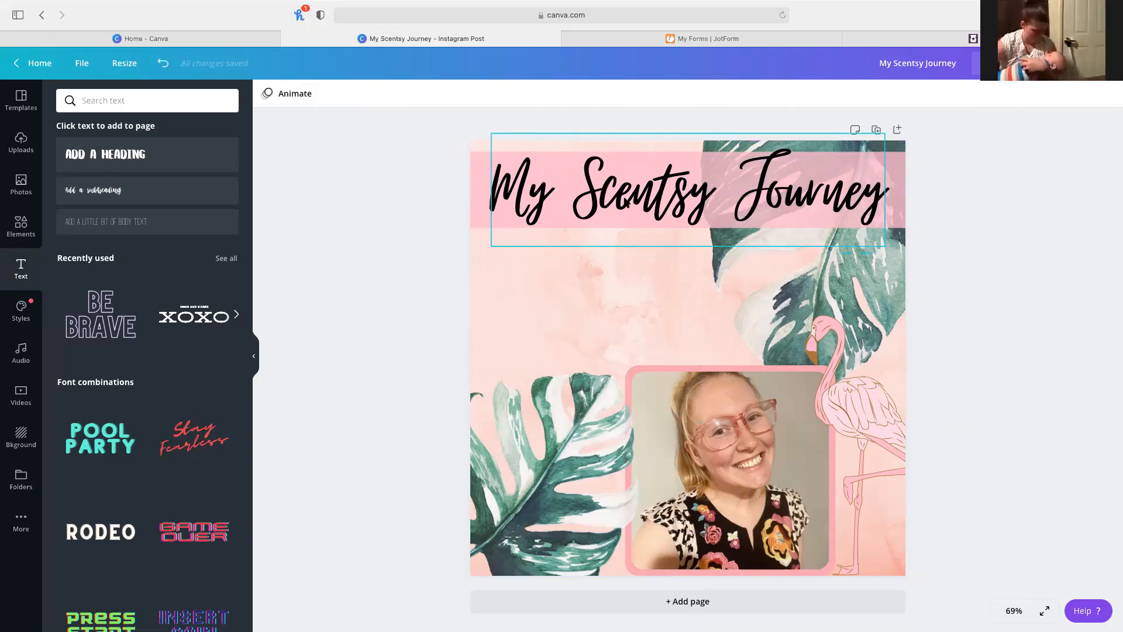
- Try a circle shape below the title and recolour it with the pale pink document color
click(27, 236)
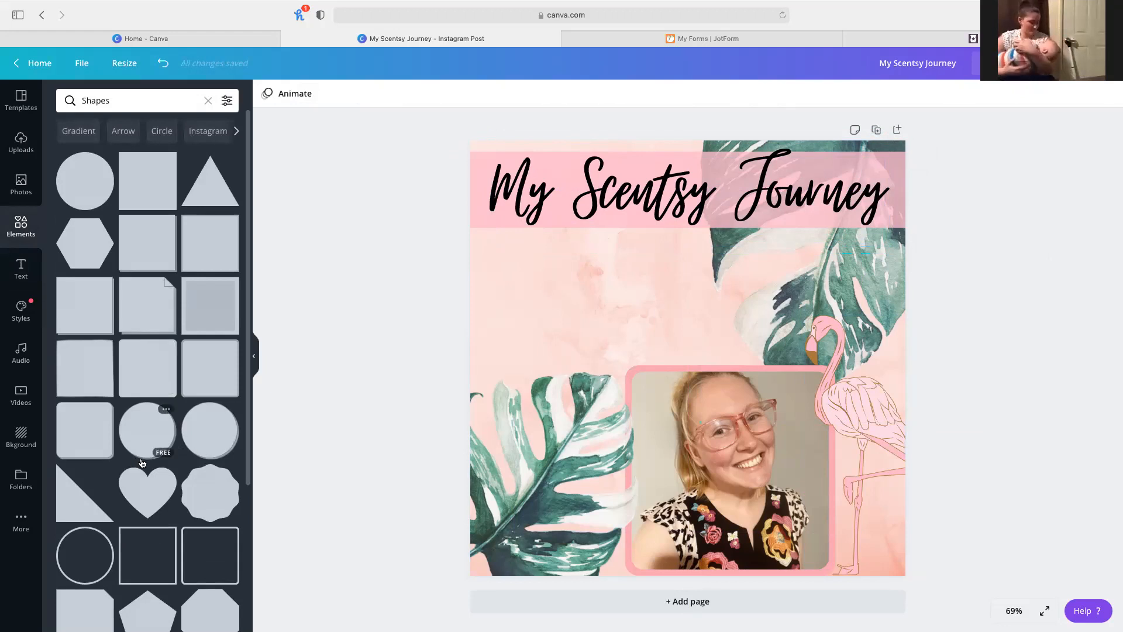
scroll(142, 462, down, 1)
click(95, 159)
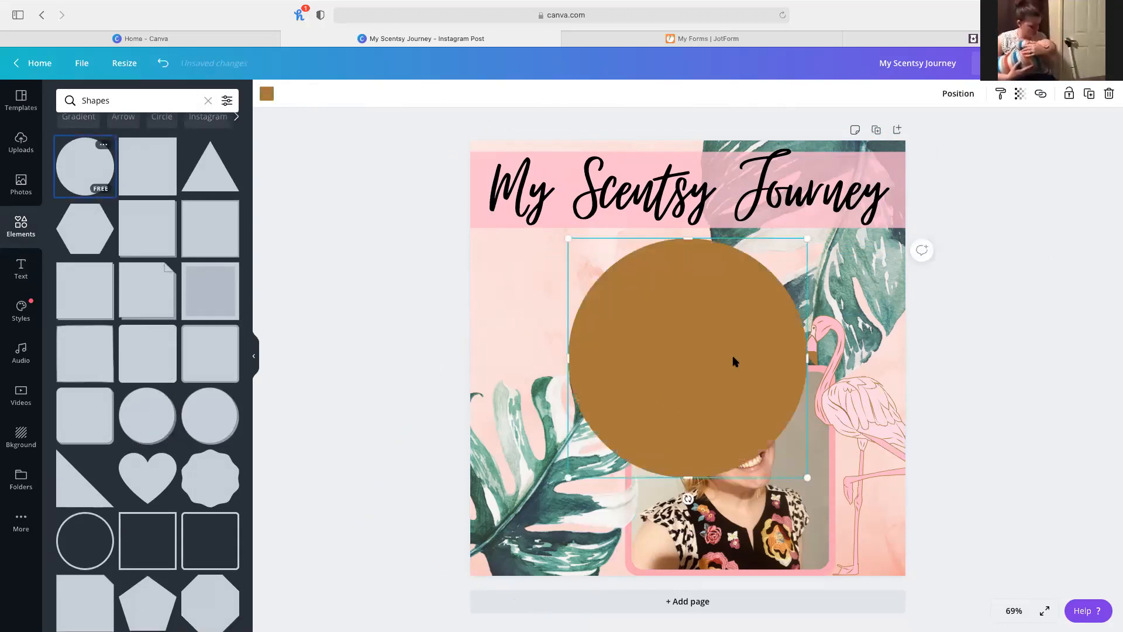
drag(766, 359, 672, 339)
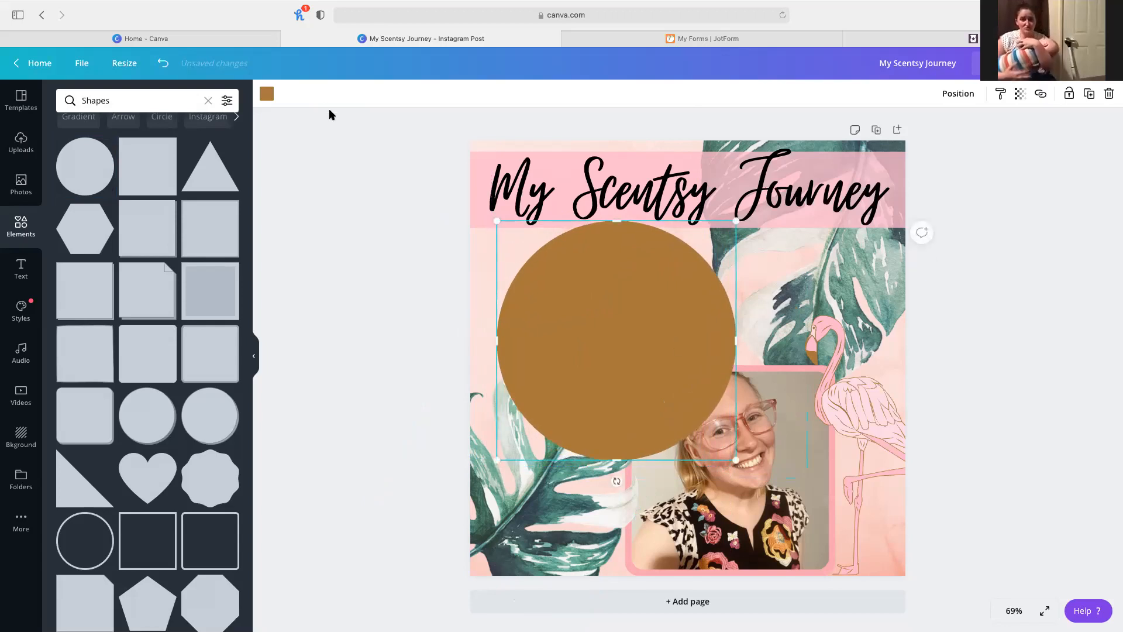
click(267, 94)
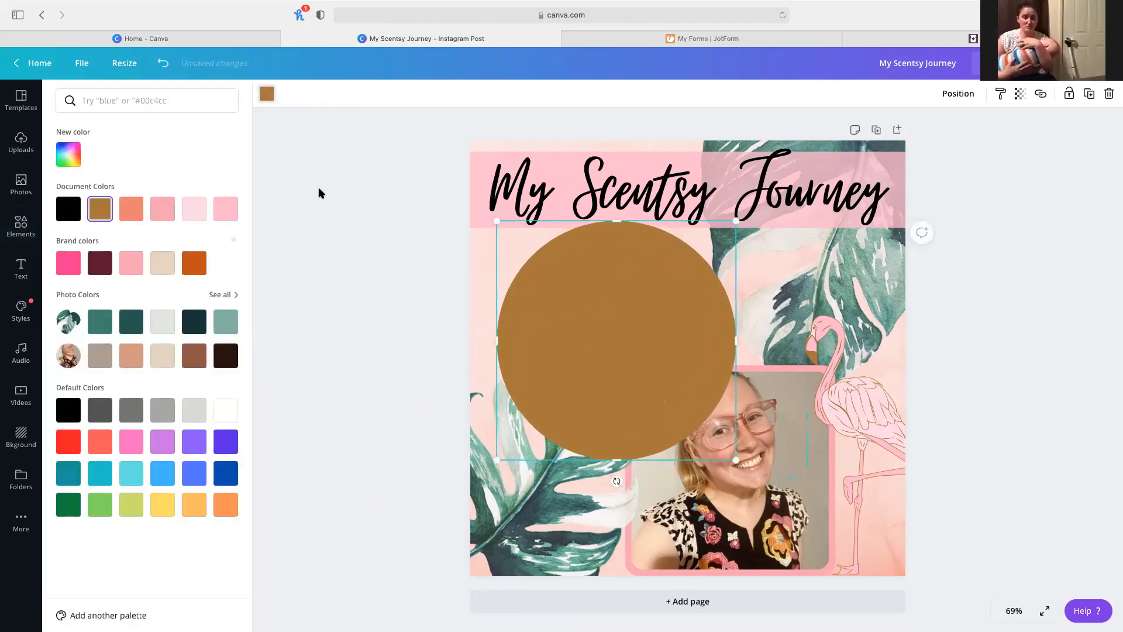
click(197, 212)
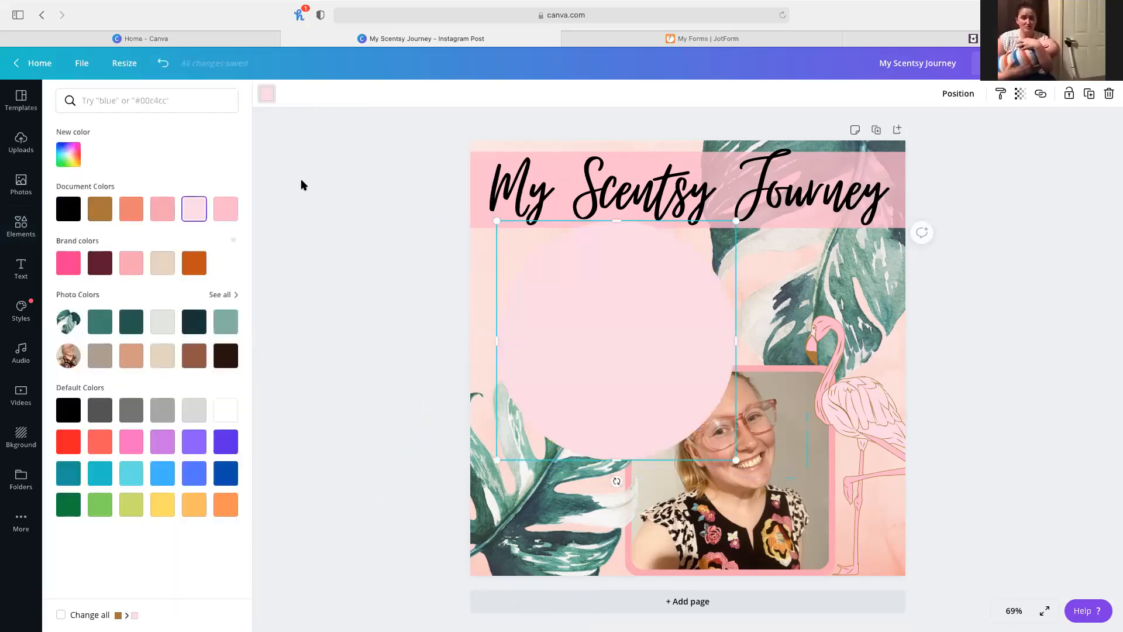
- Try sending the pale pink circle backward behind the leaves and the photo, and discard it
click(968, 99)
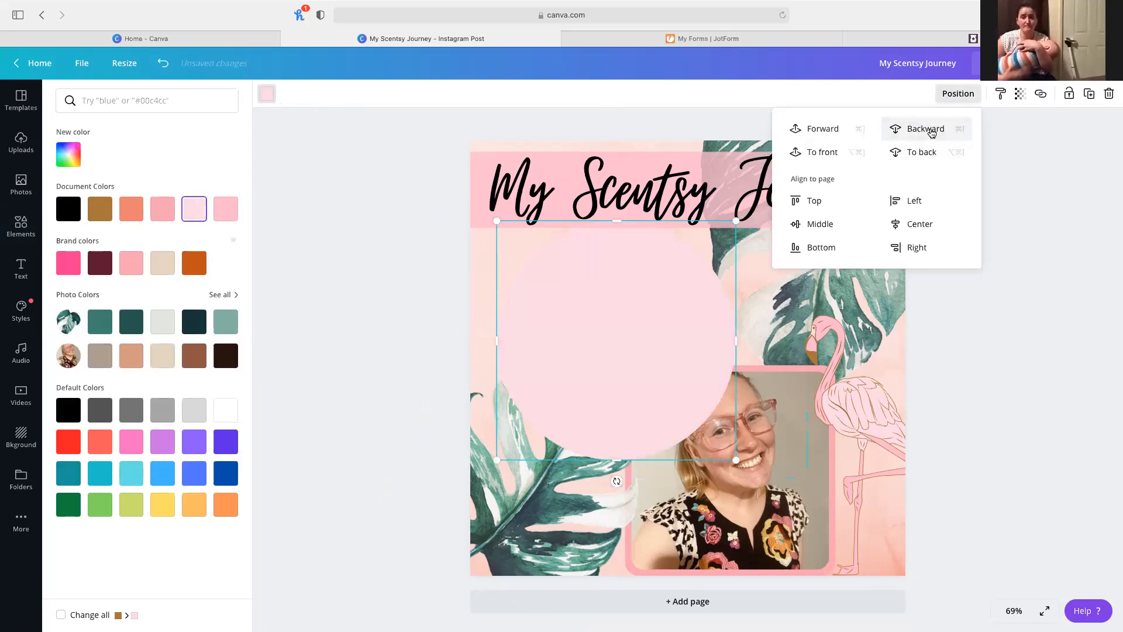
click(931, 133)
click(931, 133)
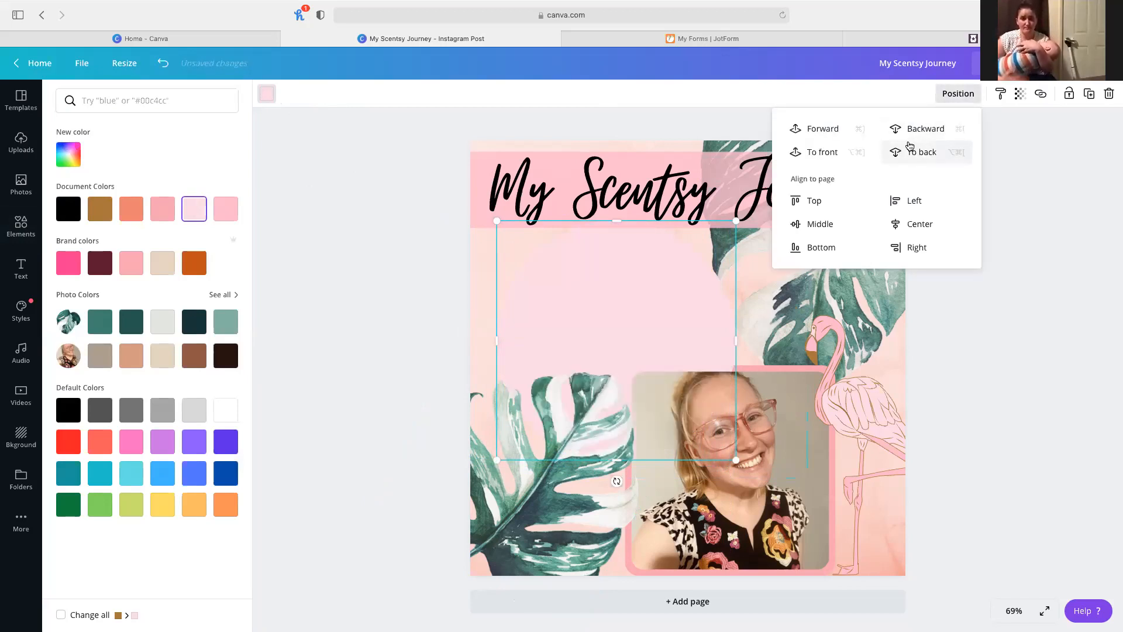
click(922, 152)
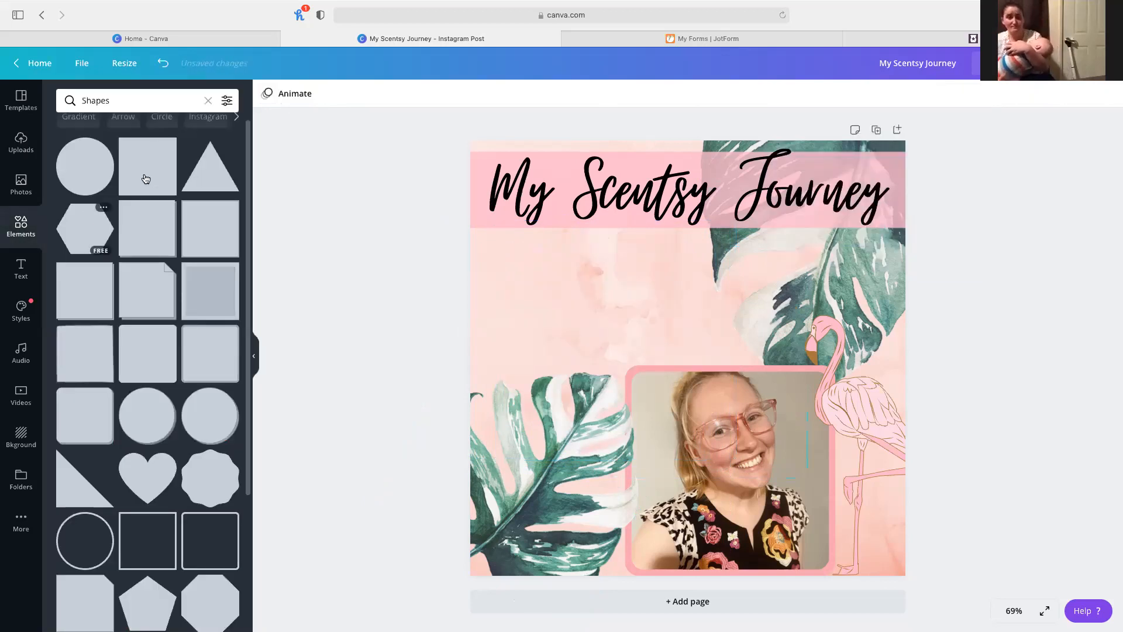
- Add a rounded square below the title, shrink it to about 542 px, and widen it into a rectangle
click(151, 361)
drag(656, 346, 573, 335)
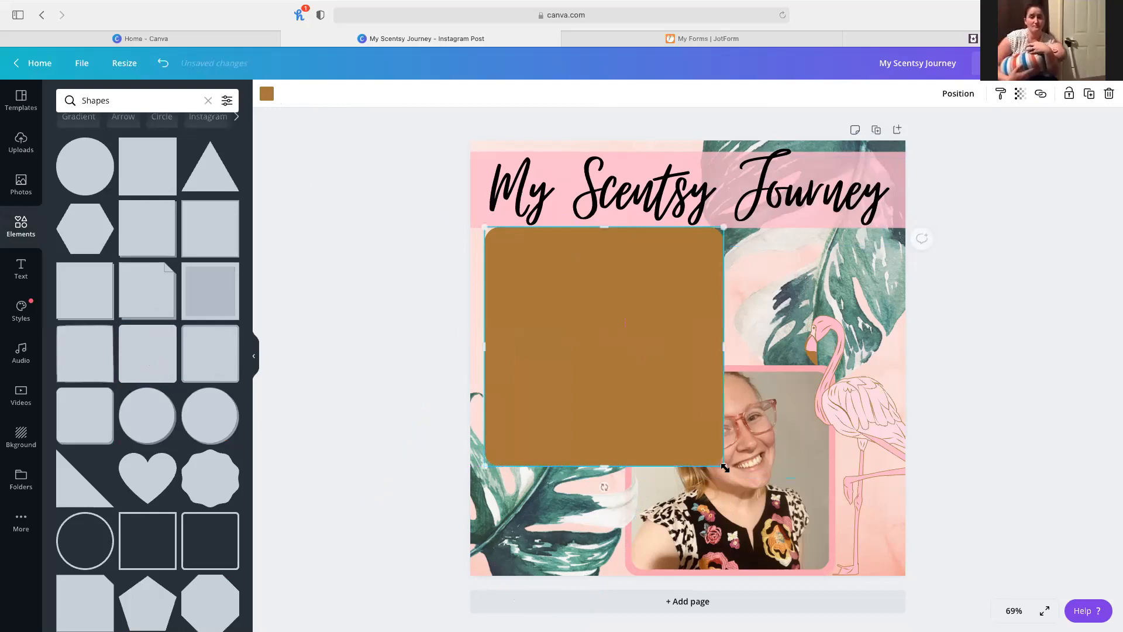
drag(724, 467, 715, 434)
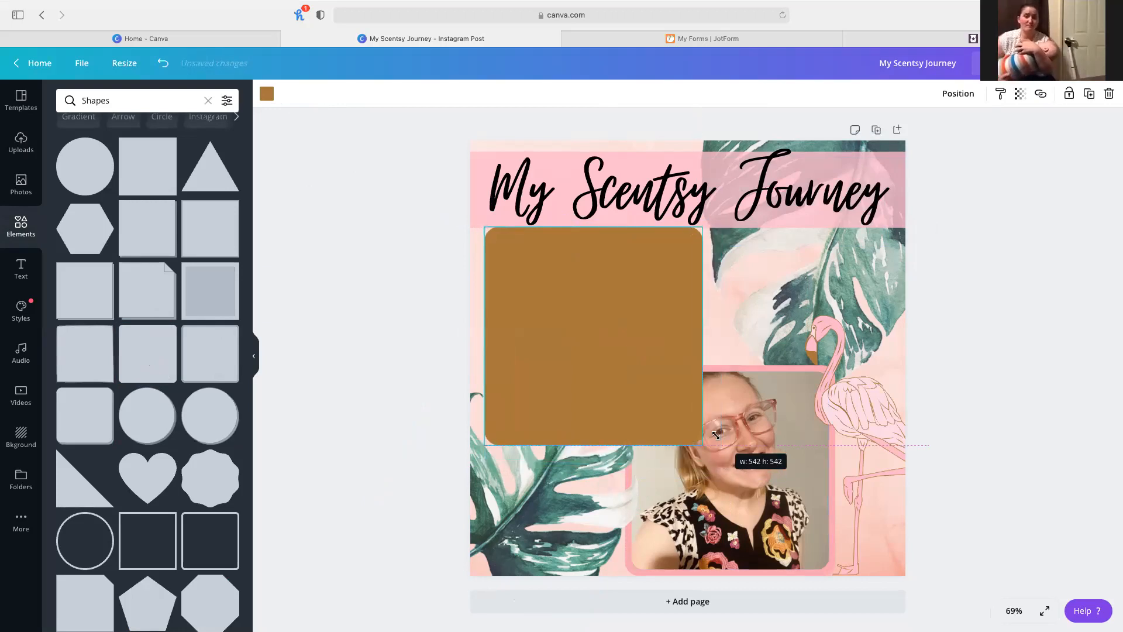
drag(704, 336, 766, 338)
- Recolour the rounded rectangle with the light pink brand color and shorten it to leave a gap below the title bar
click(266, 95)
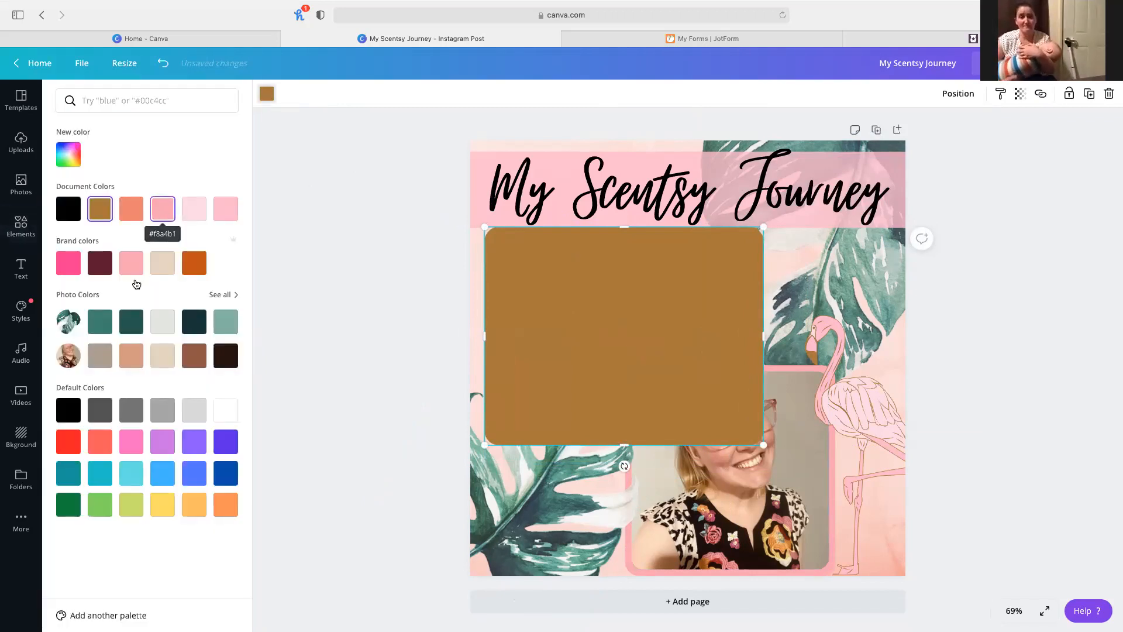
click(131, 262)
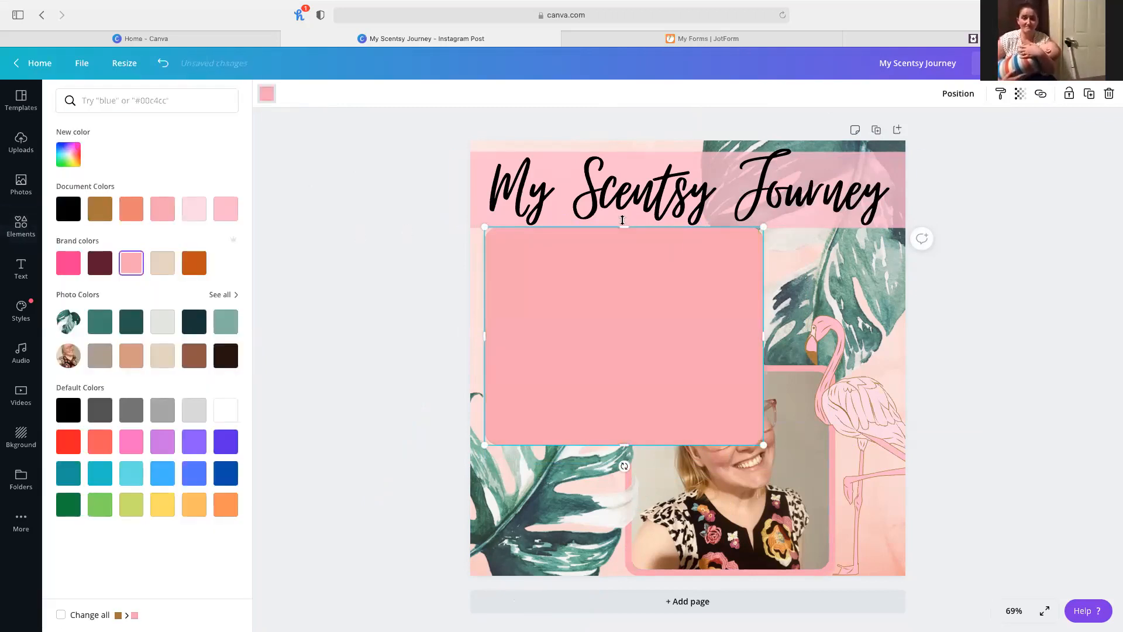
drag(624, 242, 624, 246)
drag(651, 303, 652, 300)
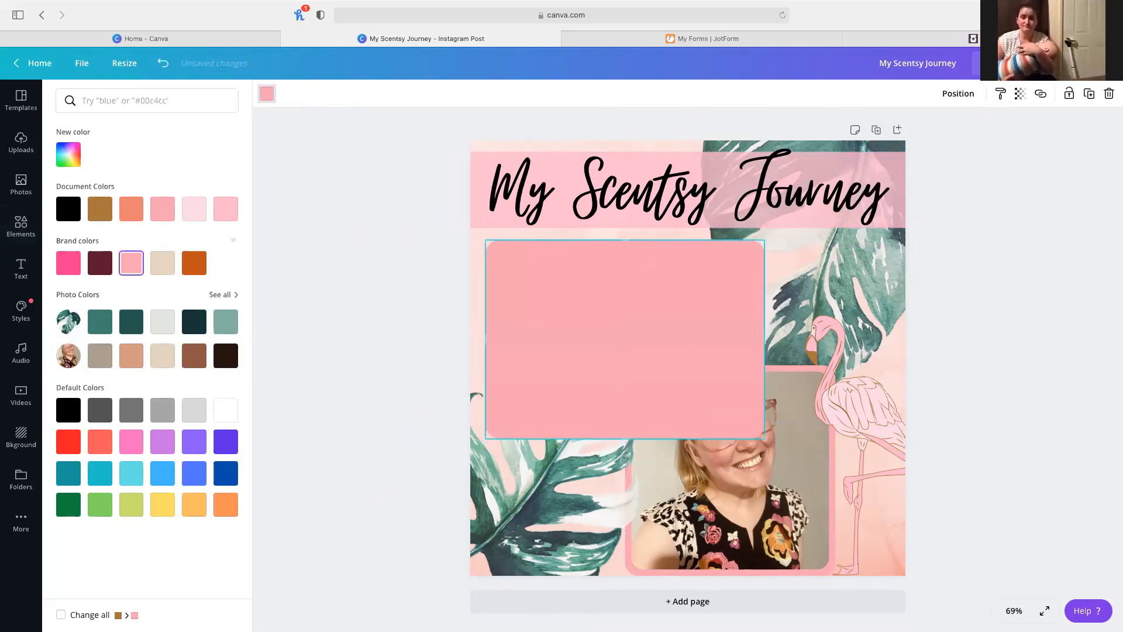
- Send the pink rounded rectangle backward behind both monstera leaves and the photo
click(959, 95)
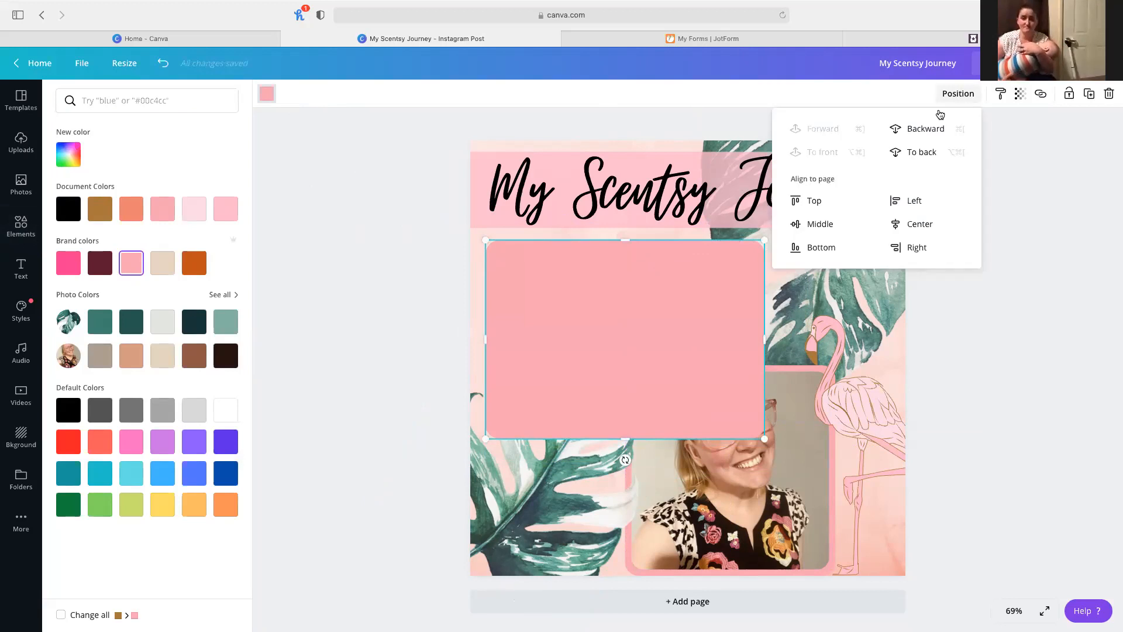
click(911, 131)
click(910, 131)
click(911, 131)
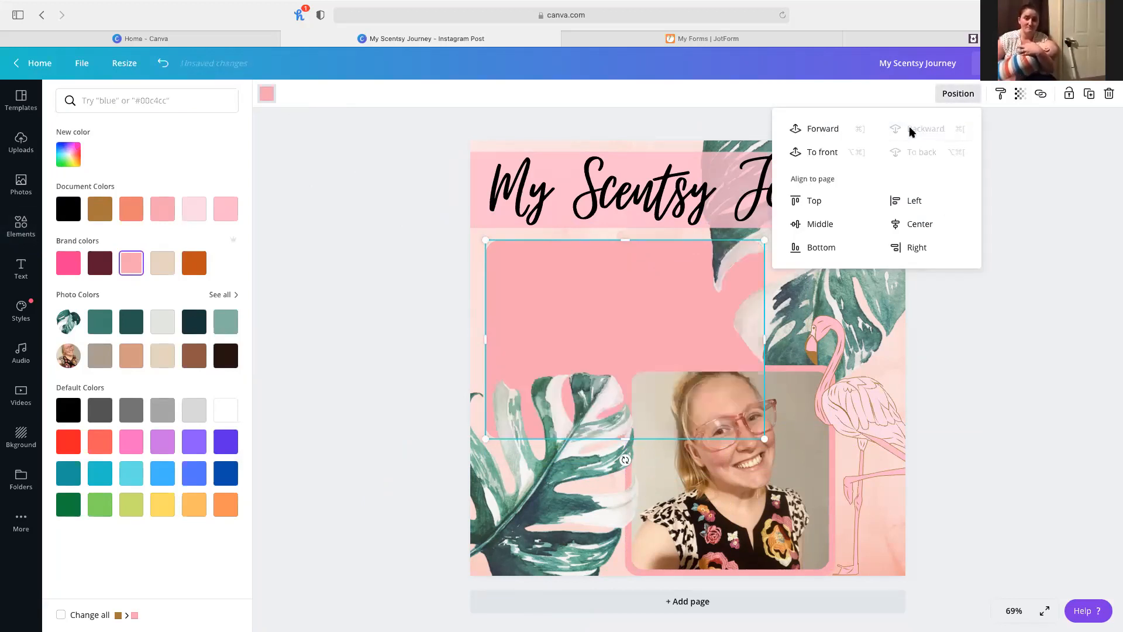
click(1064, 339)
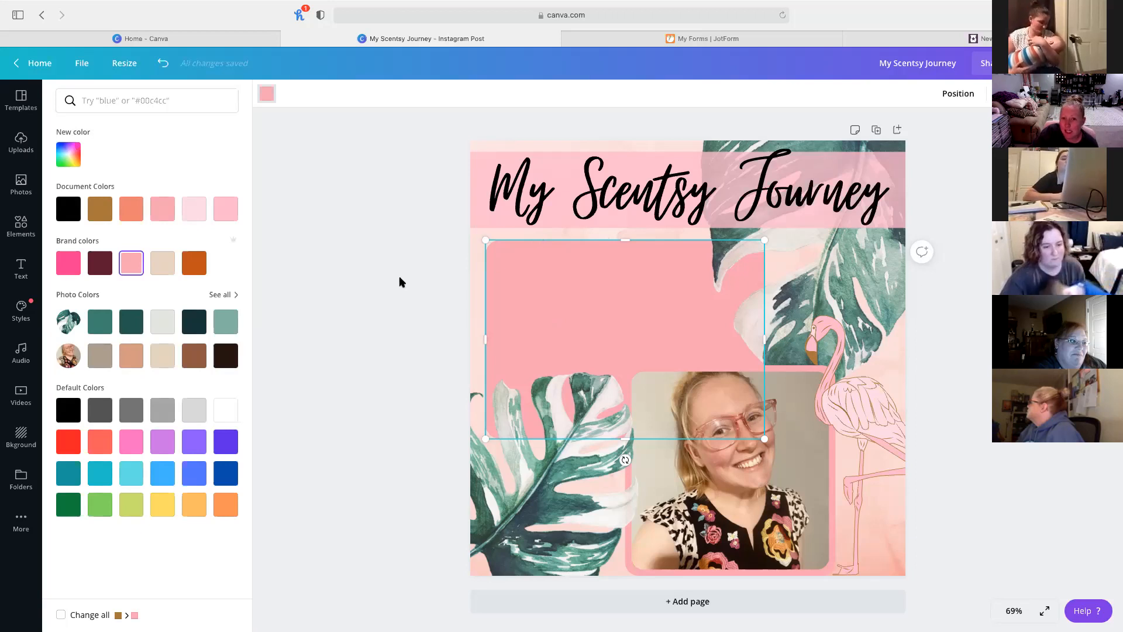
click(335, 283)
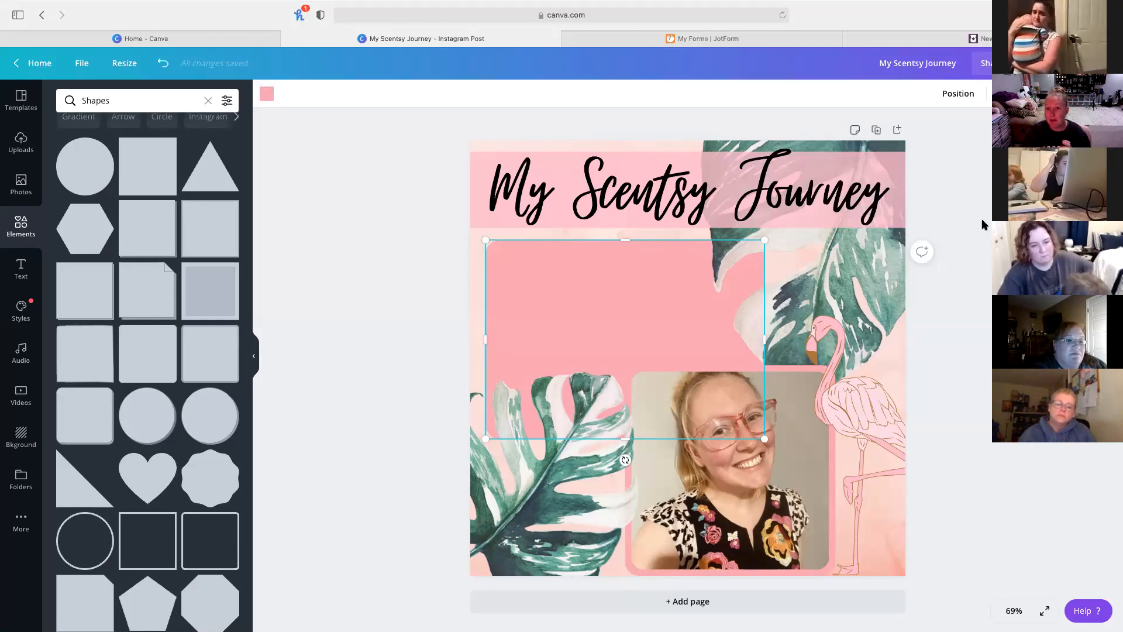
click(939, 157)
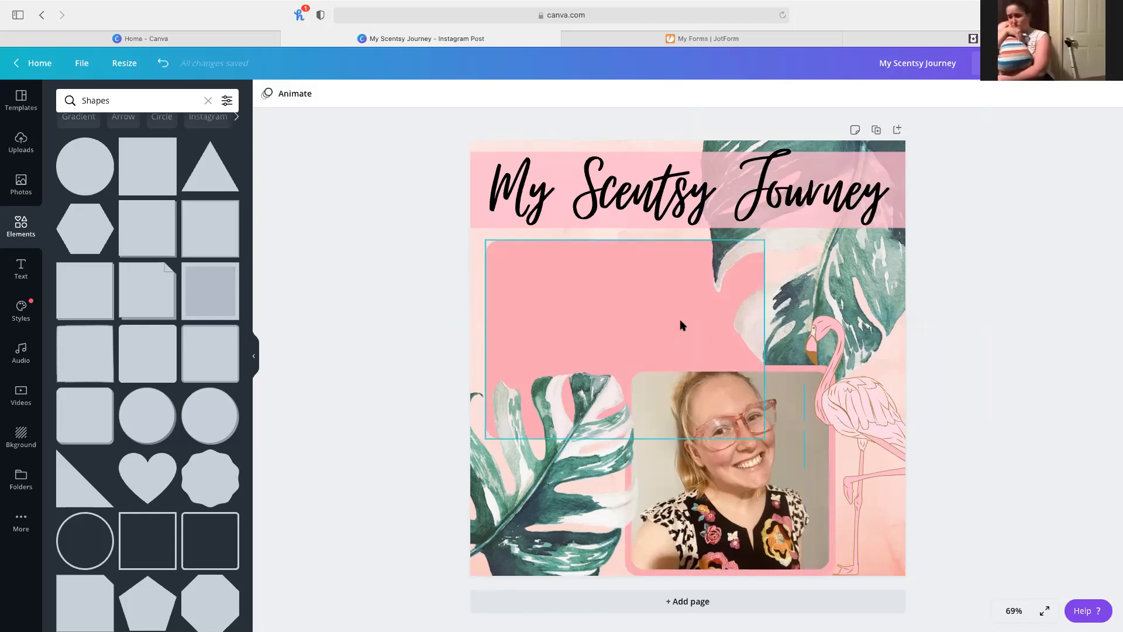
- Make the flamingo slightly smaller and place it lower beside the photo, overlapping the pink border with its feet near the page's bottom edge
click(867, 435)
drag(929, 575, 794, 427)
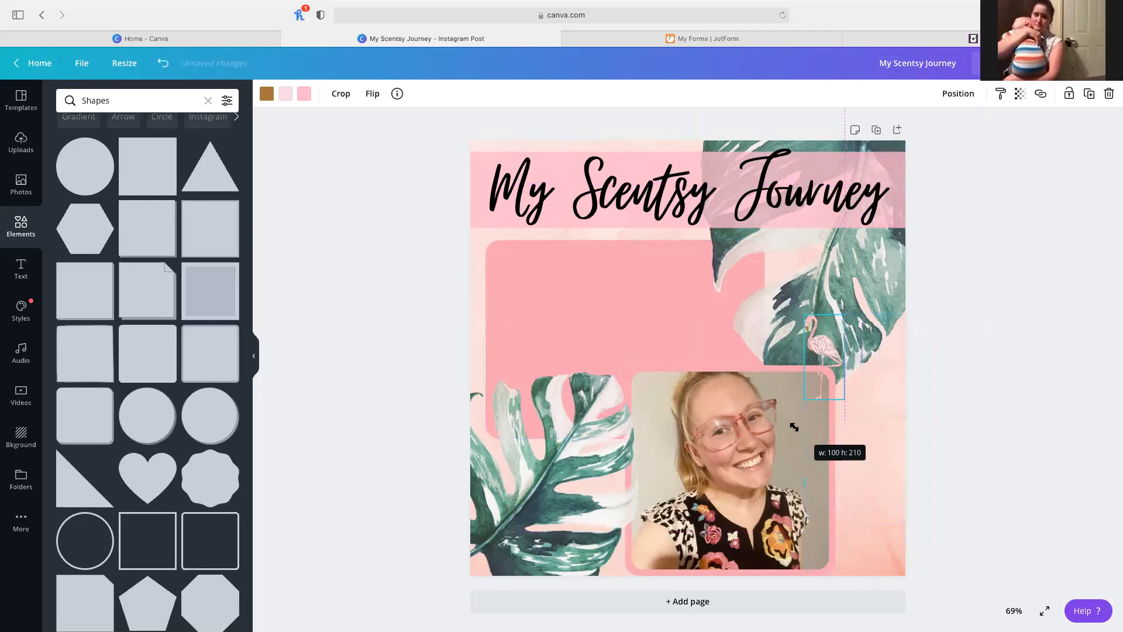
drag(831, 348, 707, 351)
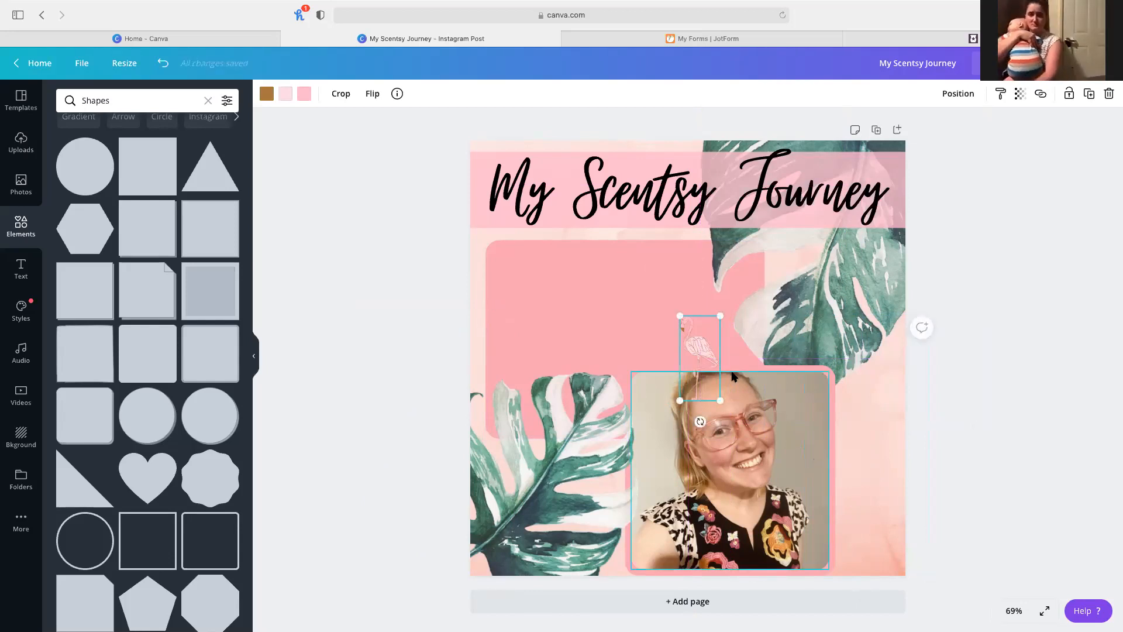
drag(680, 316, 862, 451)
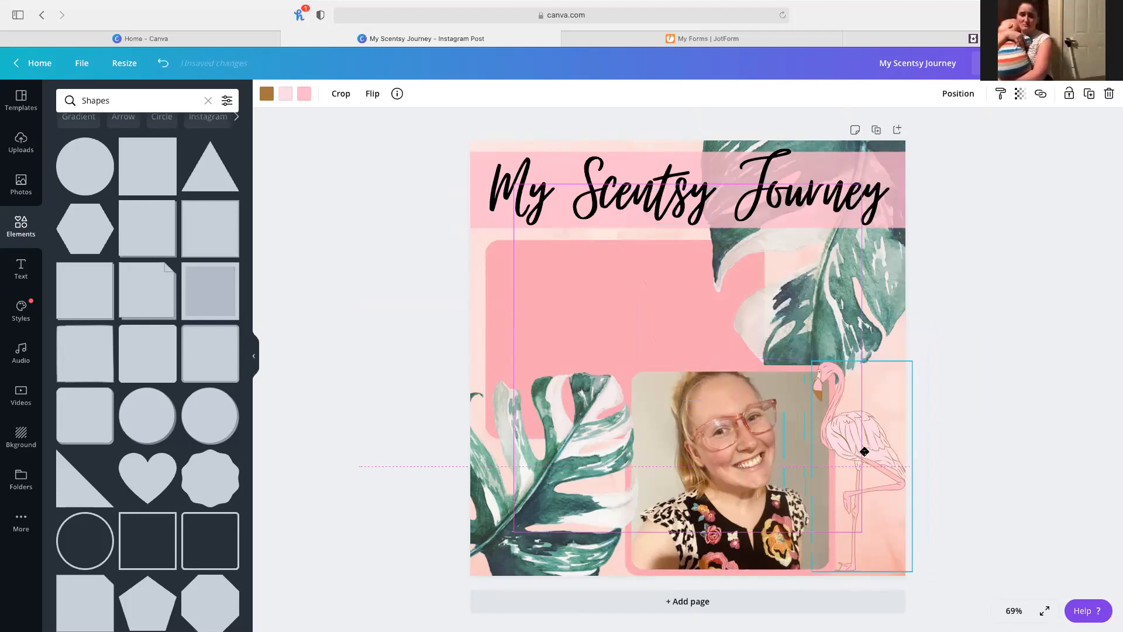
drag(812, 353, 797, 344)
click(998, 390)
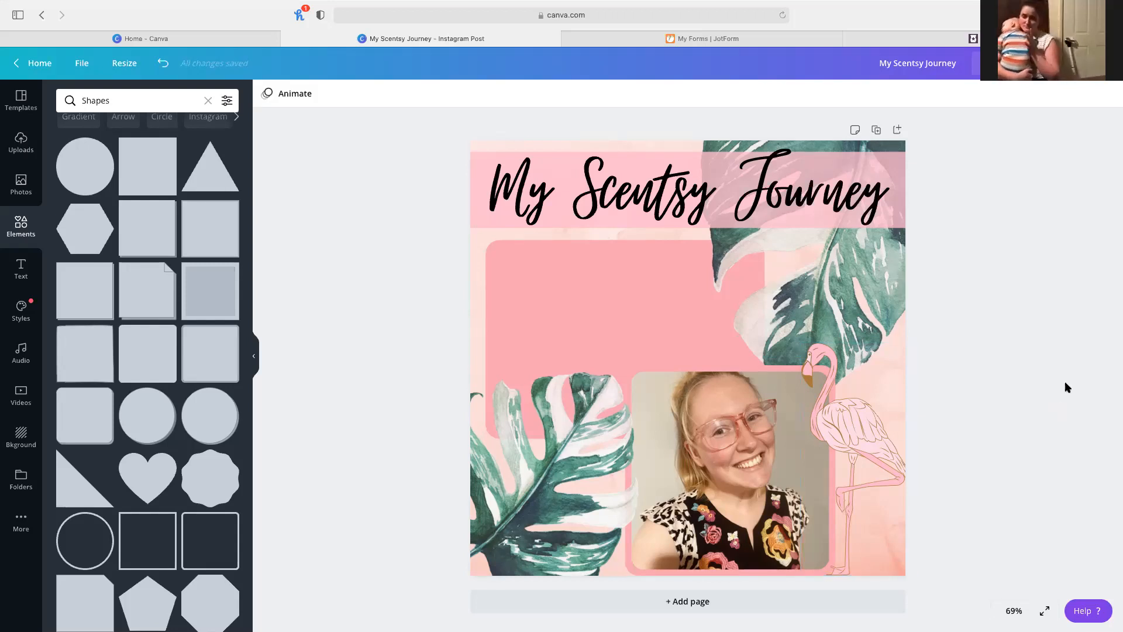
- Bring the pink rounded panel forward in front of the upper-right monstera leaf
click(825, 309)
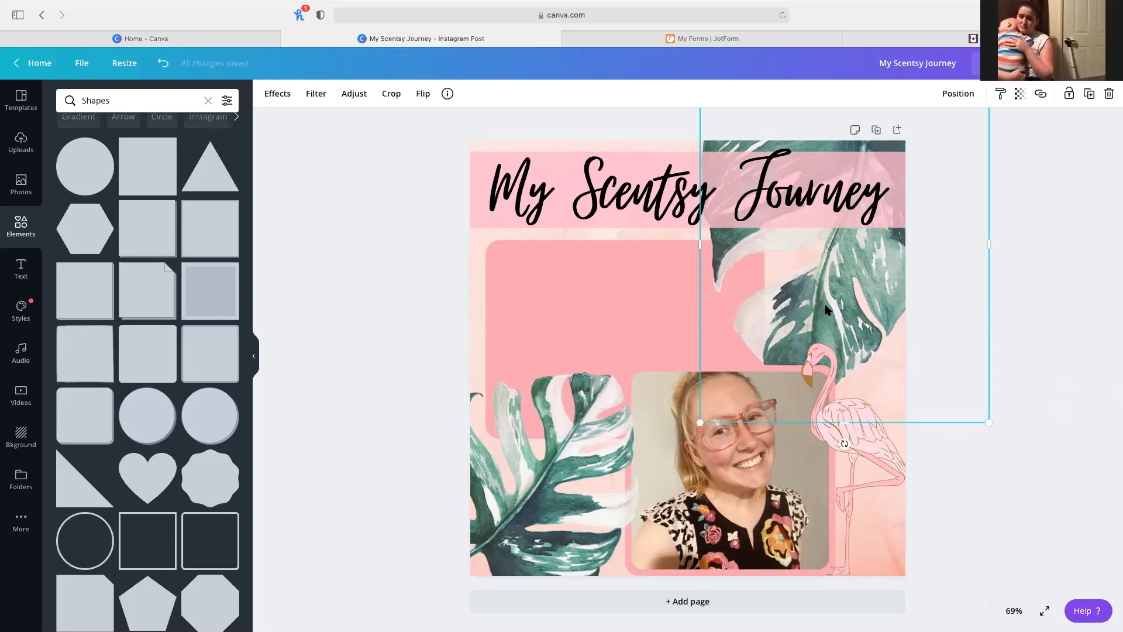
click(612, 286)
click(958, 95)
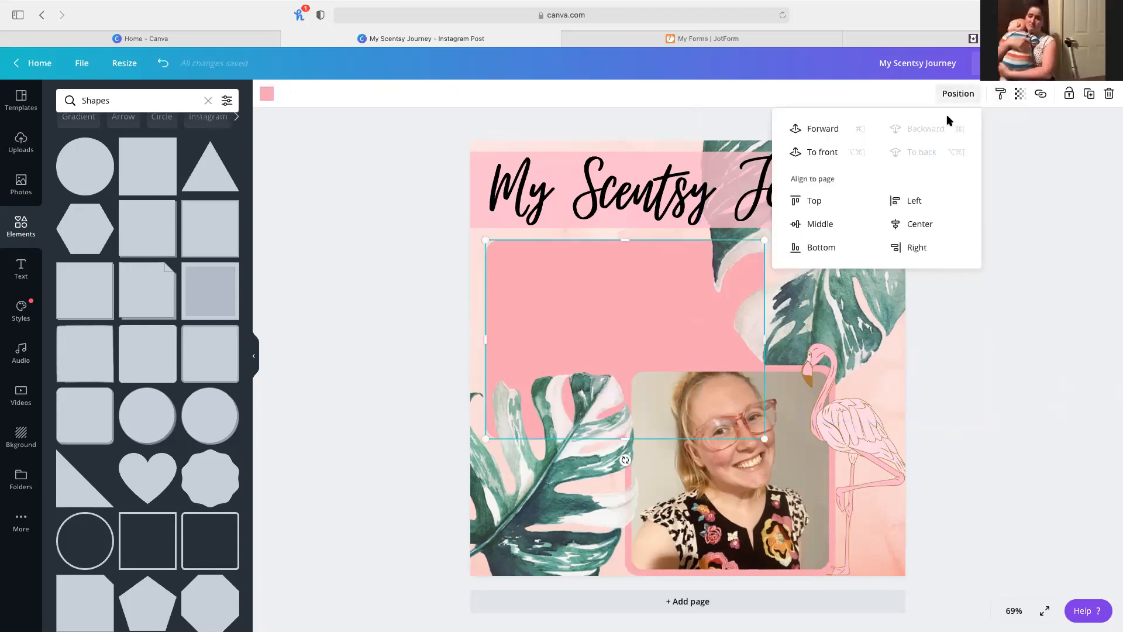
click(825, 130)
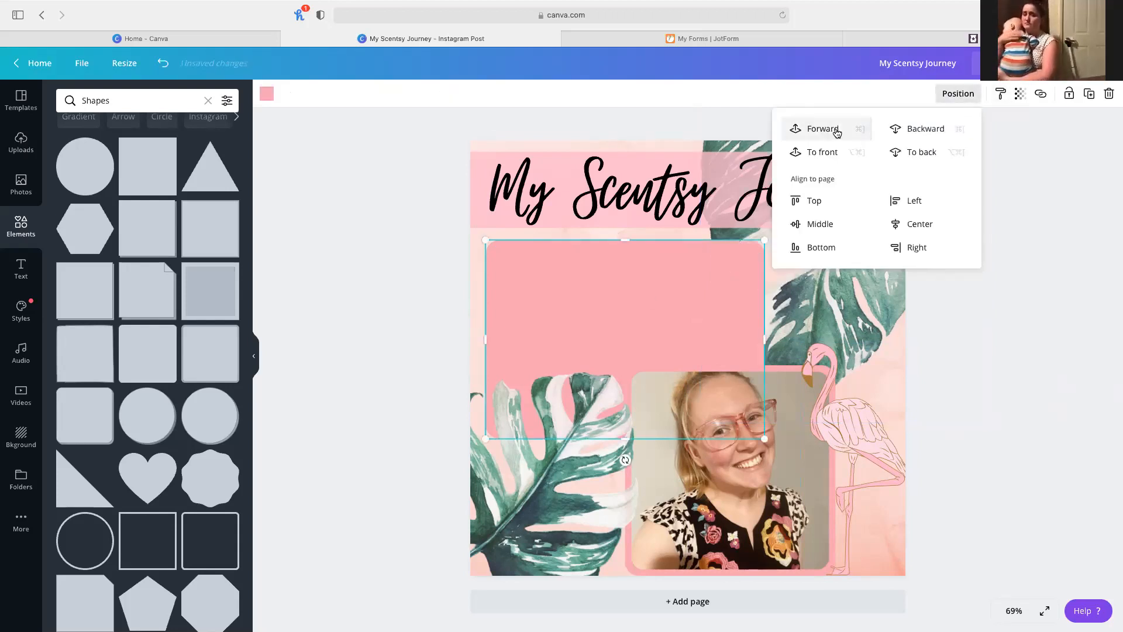
click(1032, 429)
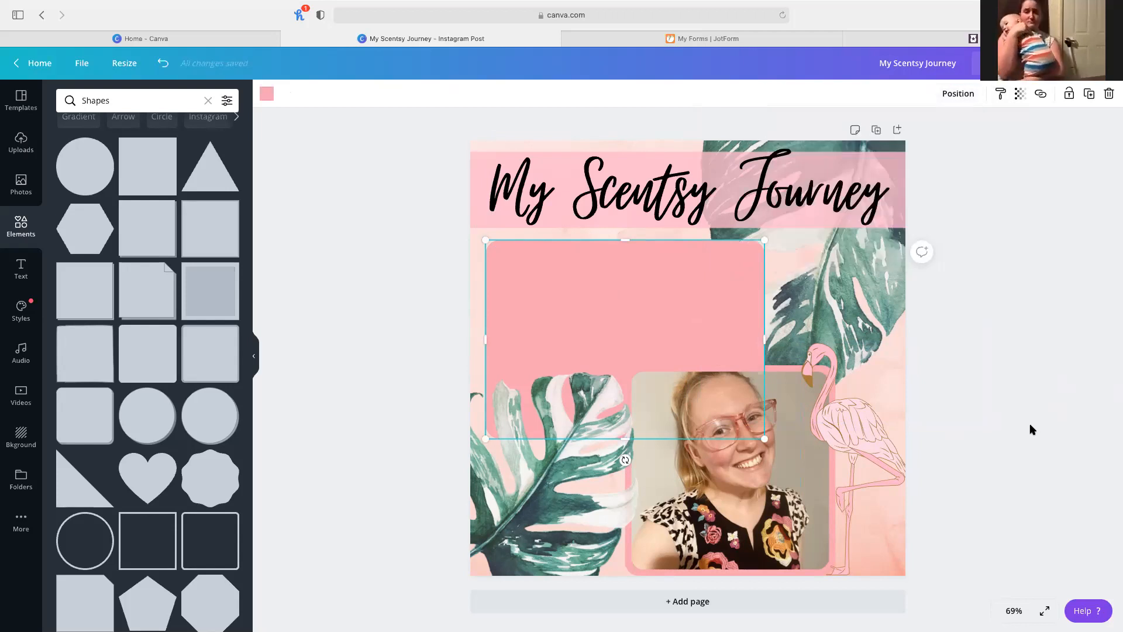
- Move the lower-left monstera leaf slightly down to uncover more of the pink panel
click(553, 475)
drag(565, 472, 563, 501)
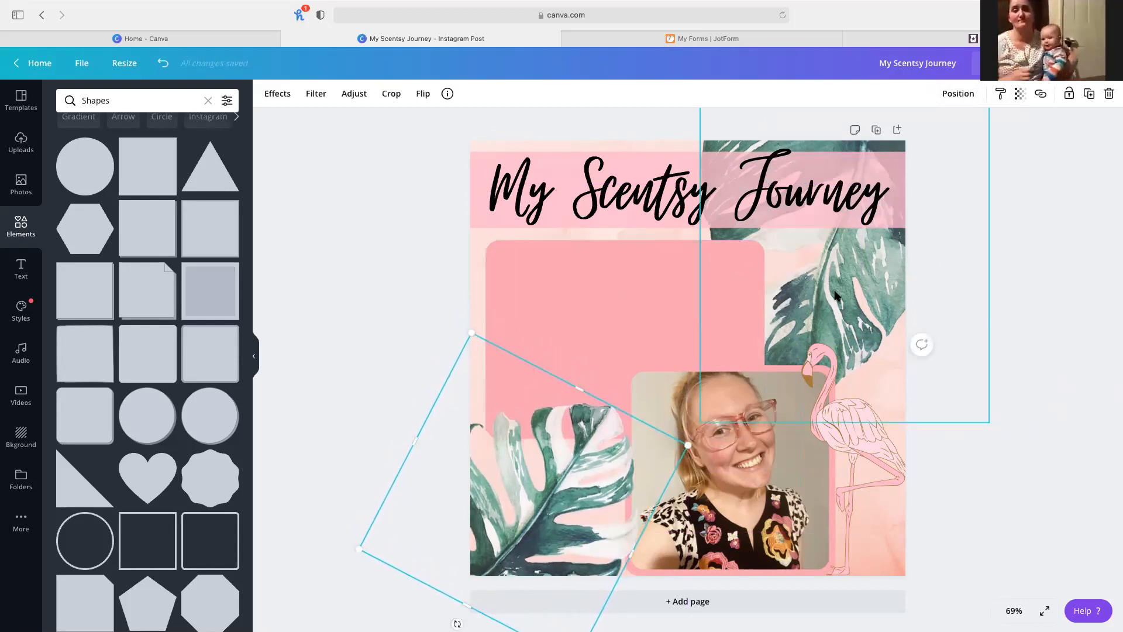
click(1041, 370)
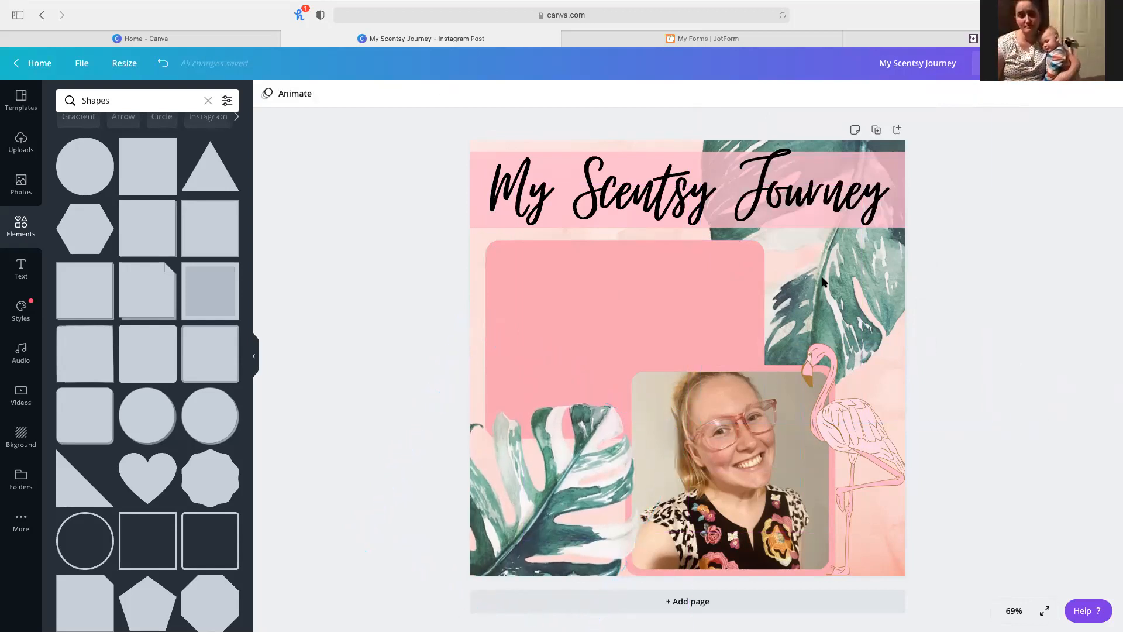
- Raise the upper-right monstera leaf with a slight clockwise tilt and bring it forward over the pink panel's edge
drag(848, 296, 851, 255)
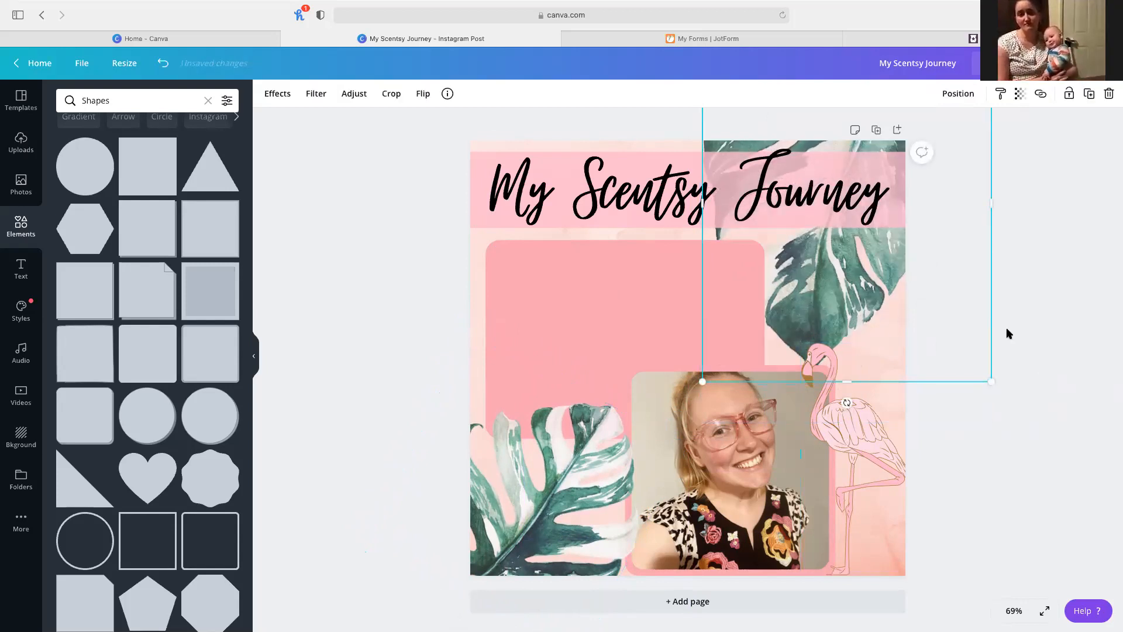
drag(849, 402, 800, 397)
drag(888, 287, 890, 303)
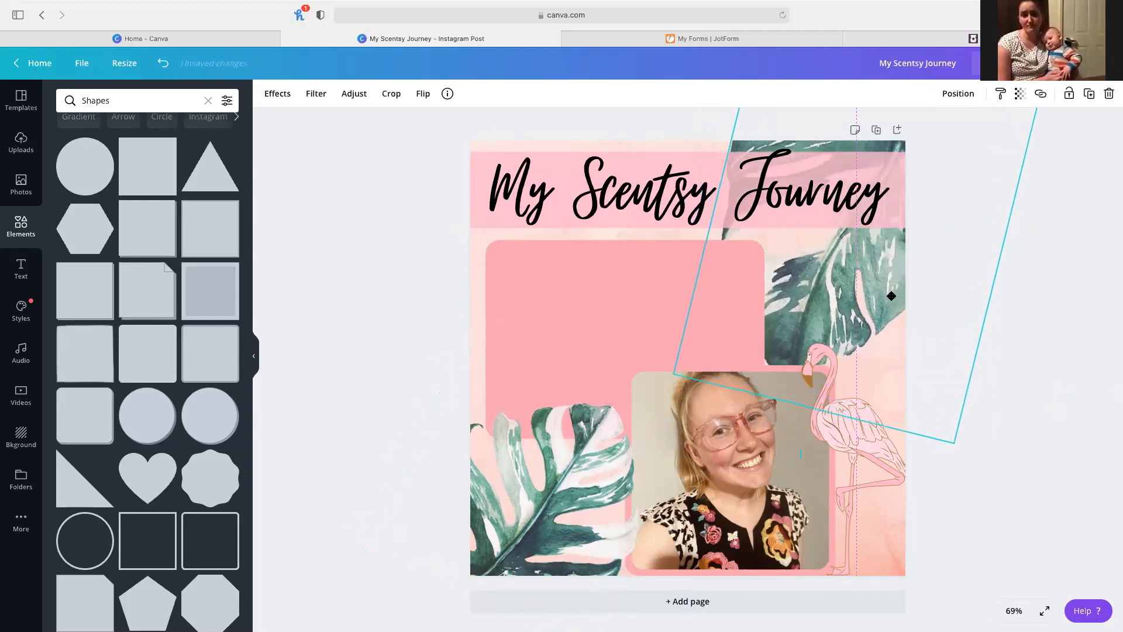
click(955, 97)
click(832, 132)
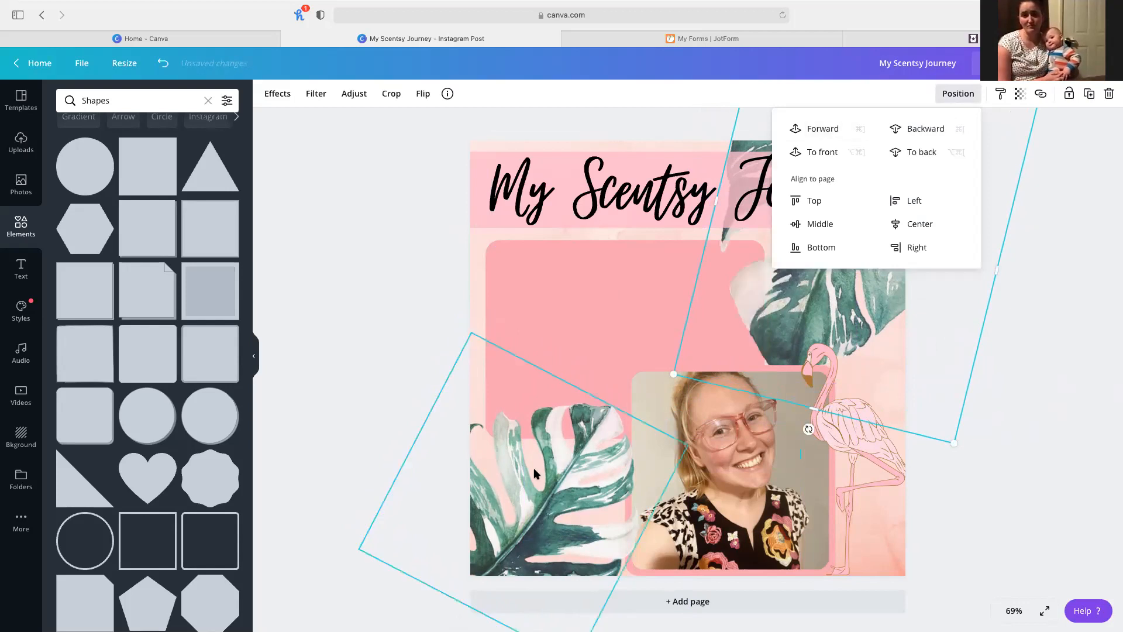
- Layer the lower-left monstera leaf behind the photo's pink border but in front of the rounded panel
click(957, 100)
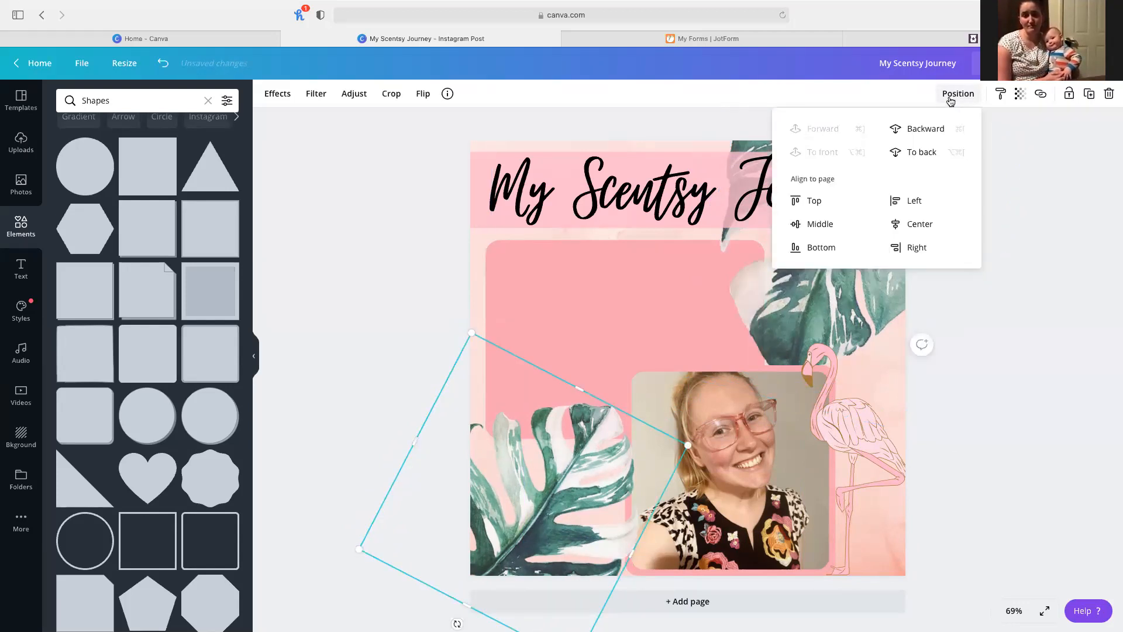
click(927, 127)
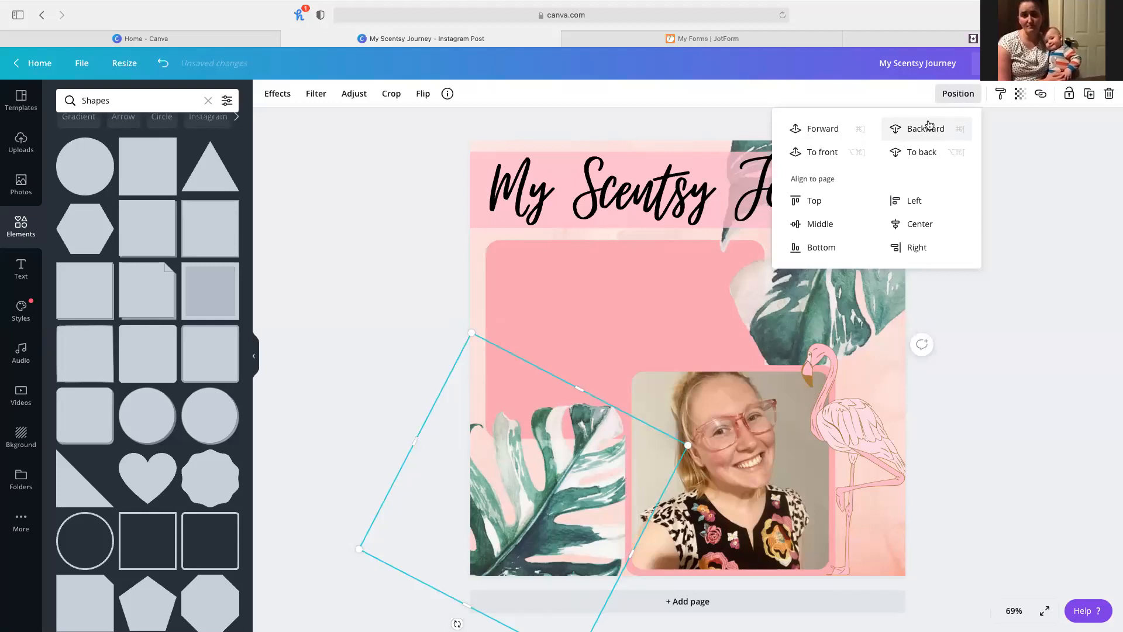
click(929, 126)
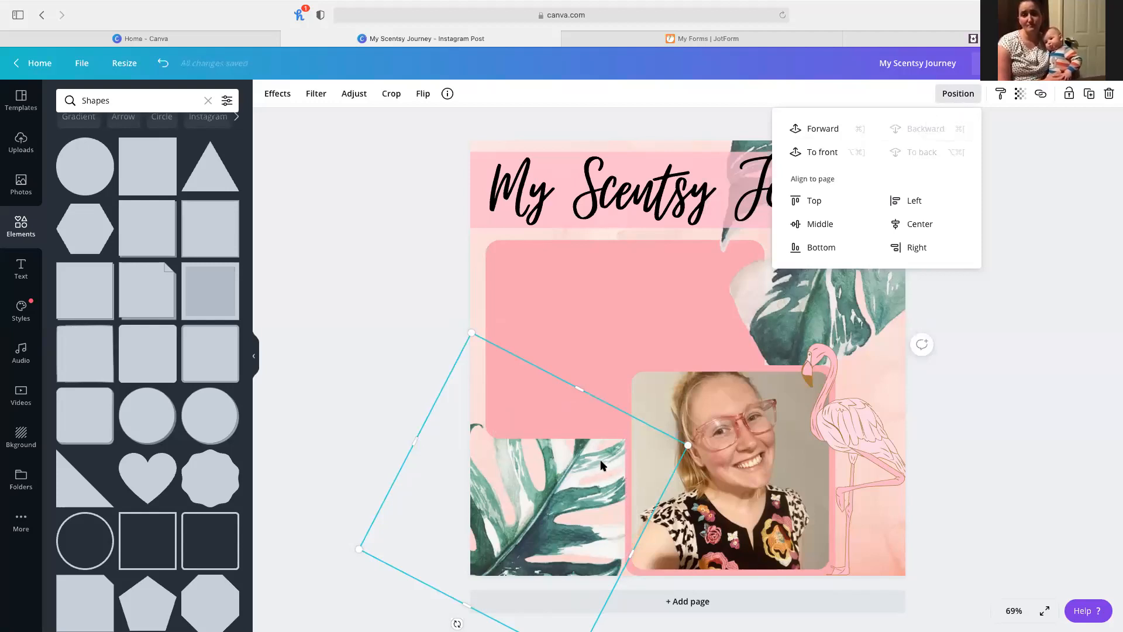
click(811, 129)
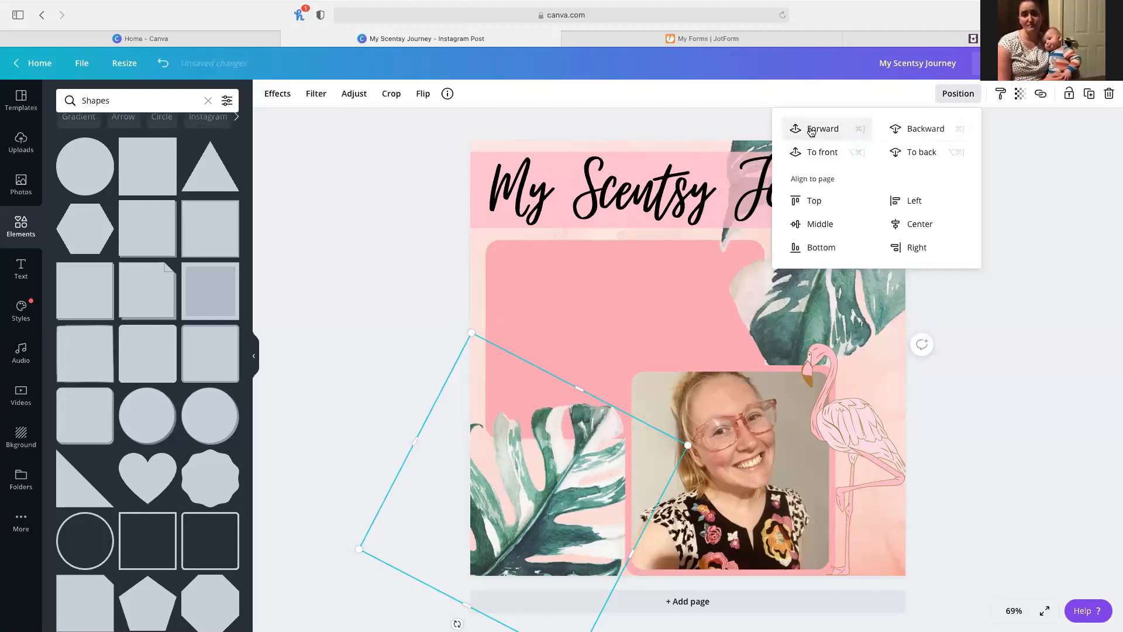
click(1000, 358)
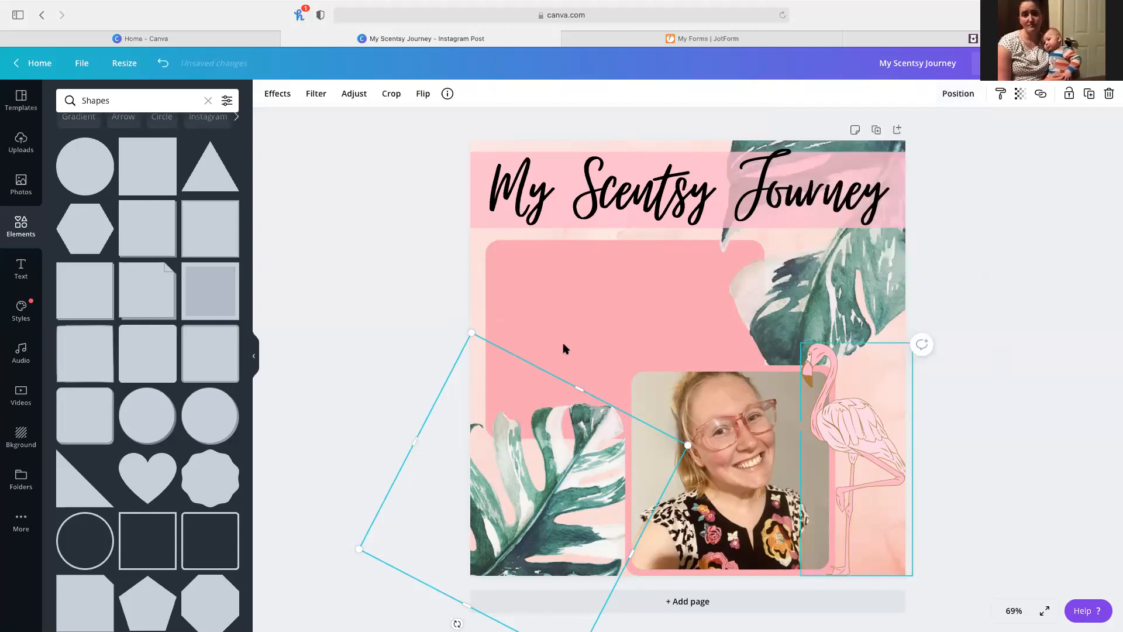
click(359, 273)
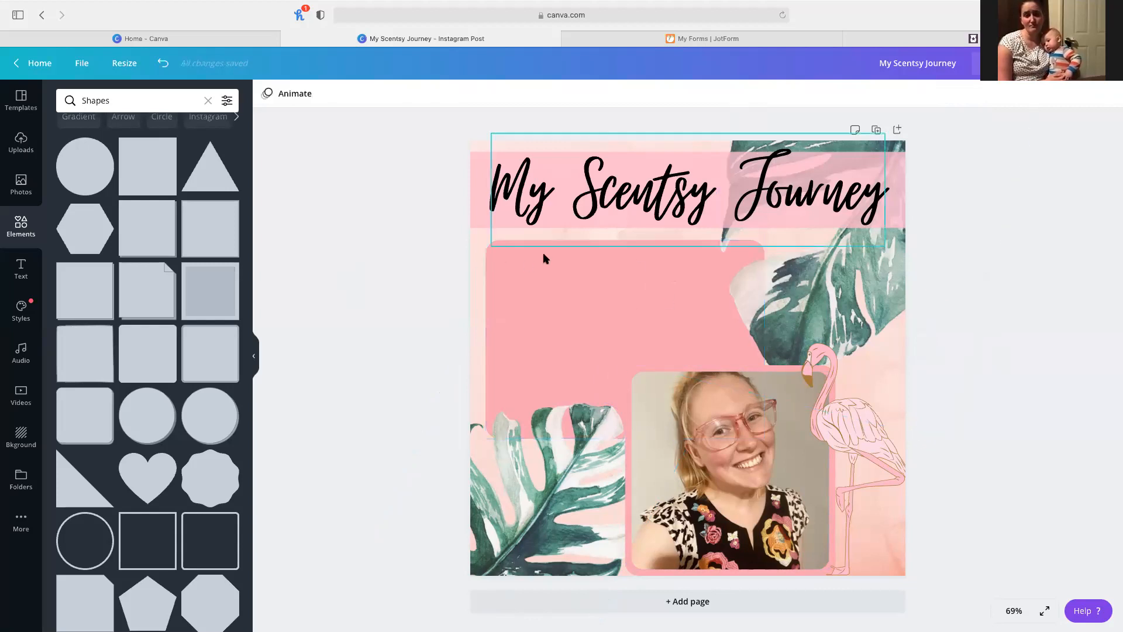
- Add a body text line reading "SUPERSTAR DIRECTOR" near the top of the pink panel, enlarged to about size 30.4
click(20, 269)
click(181, 226)
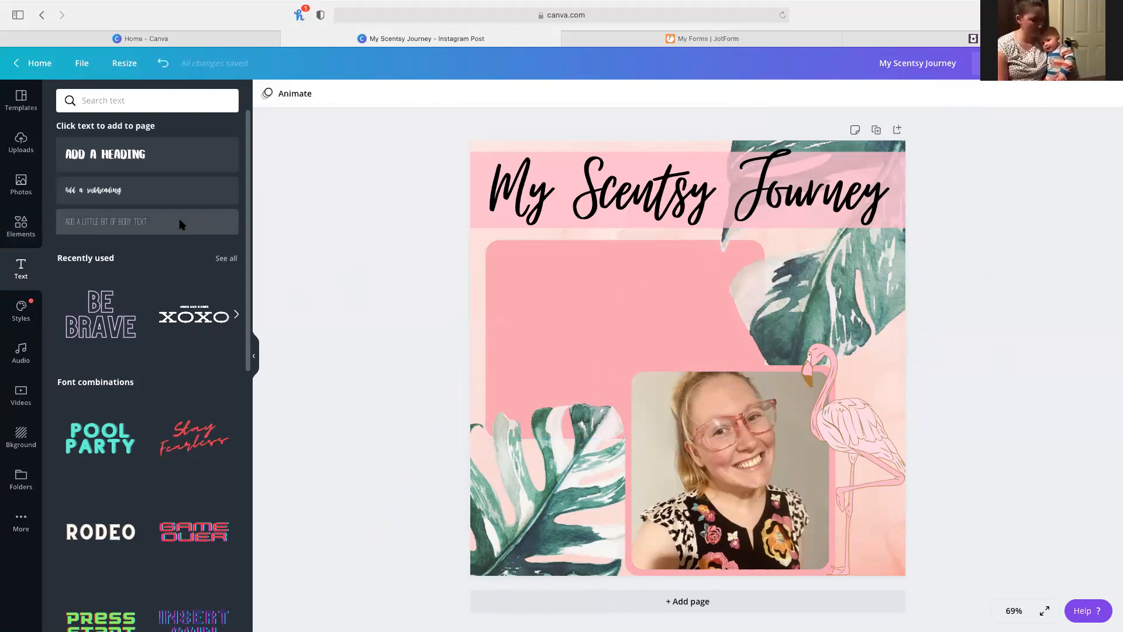
drag(649, 352, 556, 340)
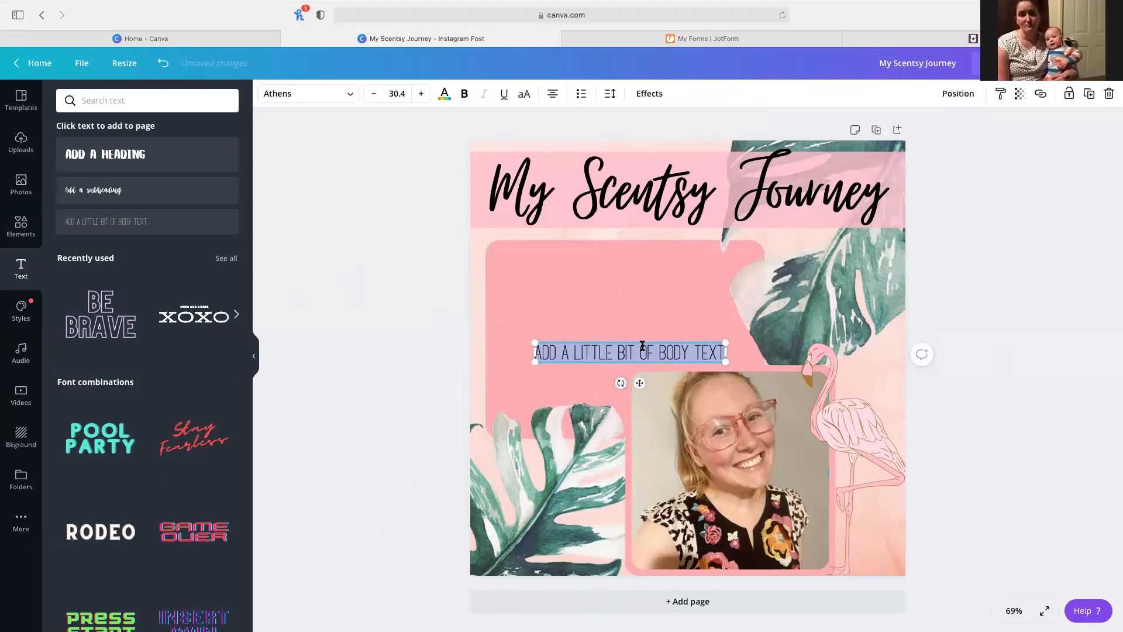
drag(638, 383, 641, 289)
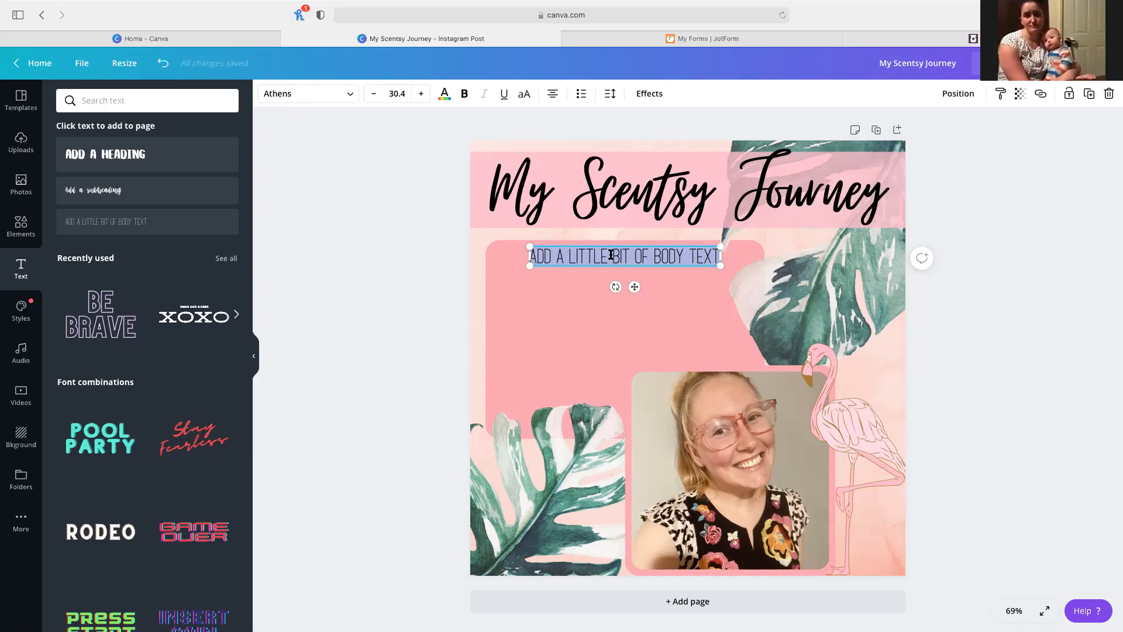
text(SUPERSTR)
key(BackSpace)
text(AR DIRECTOR)
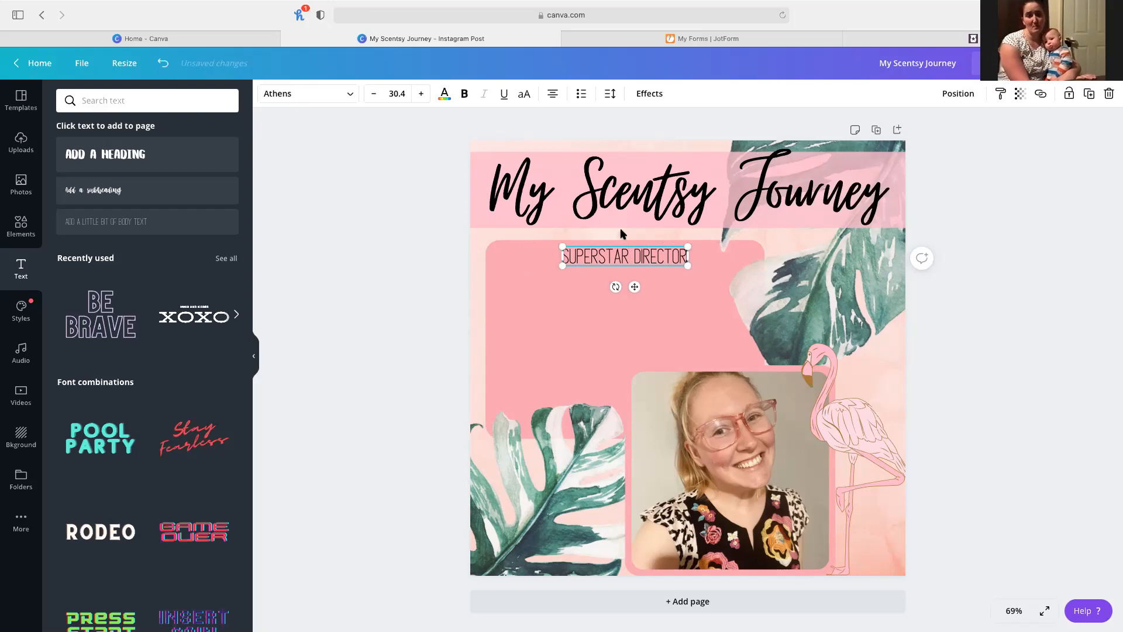
- Enlarge the "SUPERSTAR DIRECTOR" text to about size 35.9 and center it across the top of the pink panel
drag(562, 245, 539, 242)
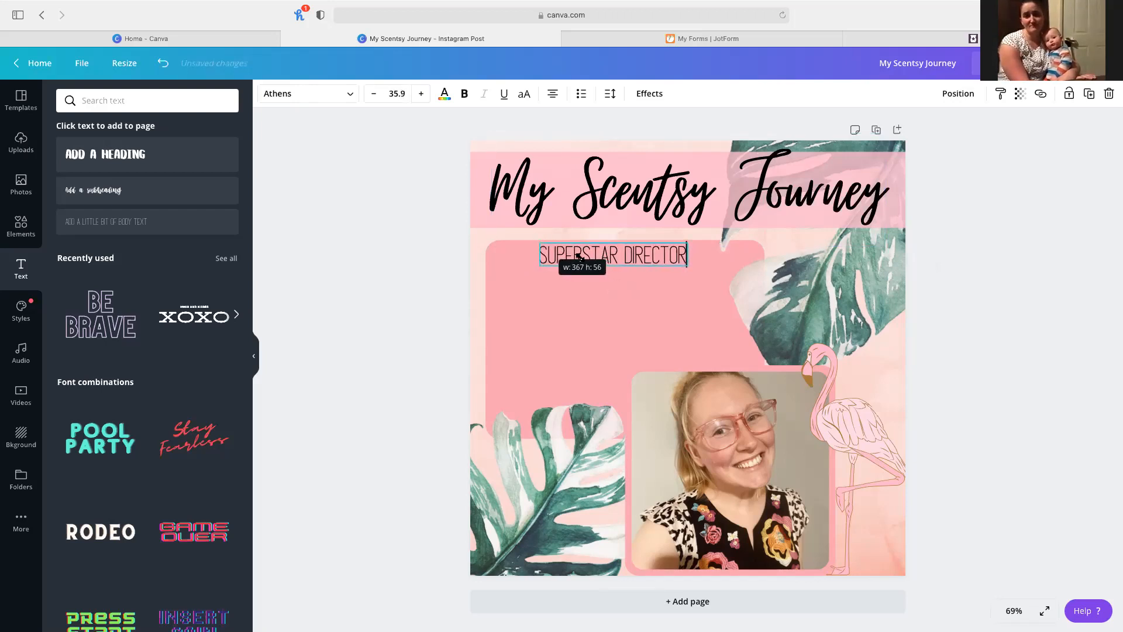
drag(624, 283, 632, 289)
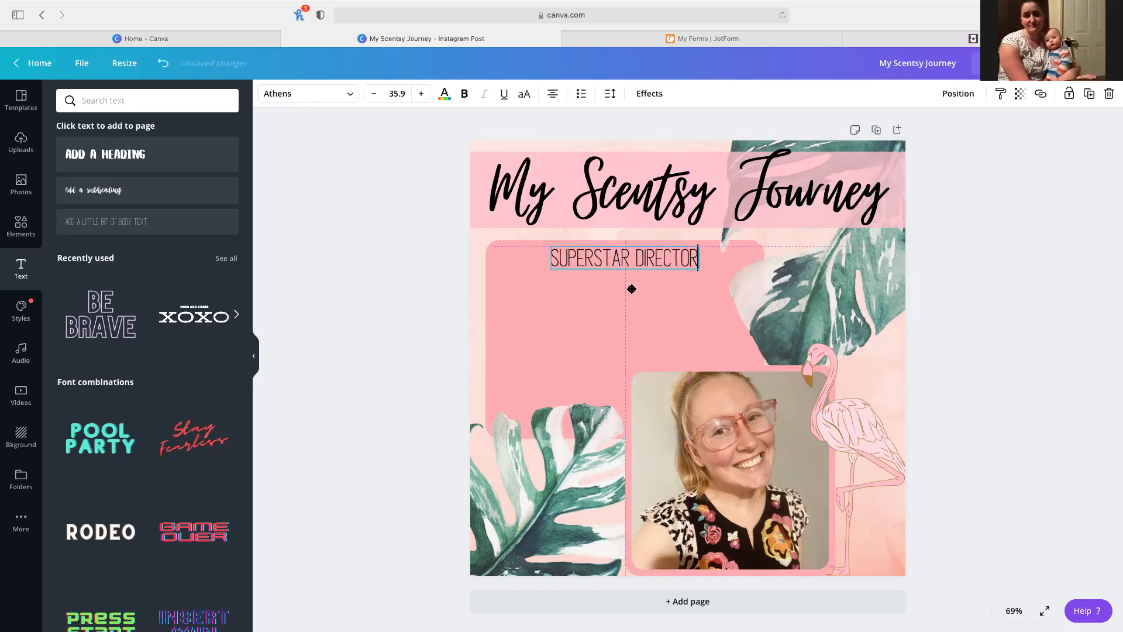
click(1059, 322)
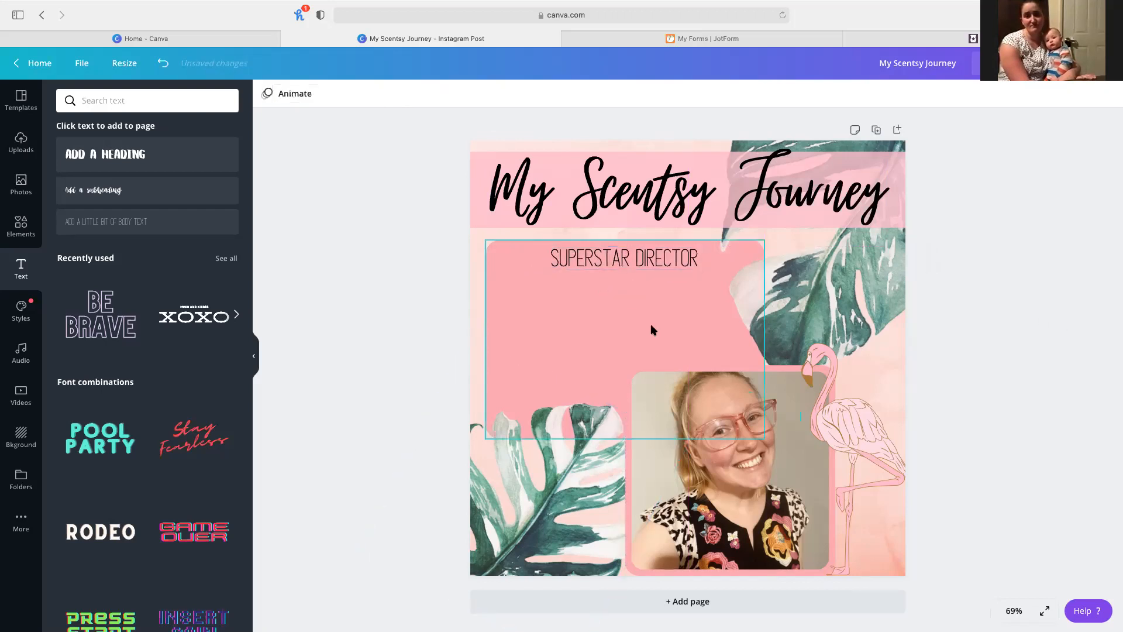
- Add a body text line reading "SHOOTING STAR EARNER" just below "SUPERSTAR DIRECTOR" on the pink panel
click(113, 222)
drag(630, 350, 589, 346)
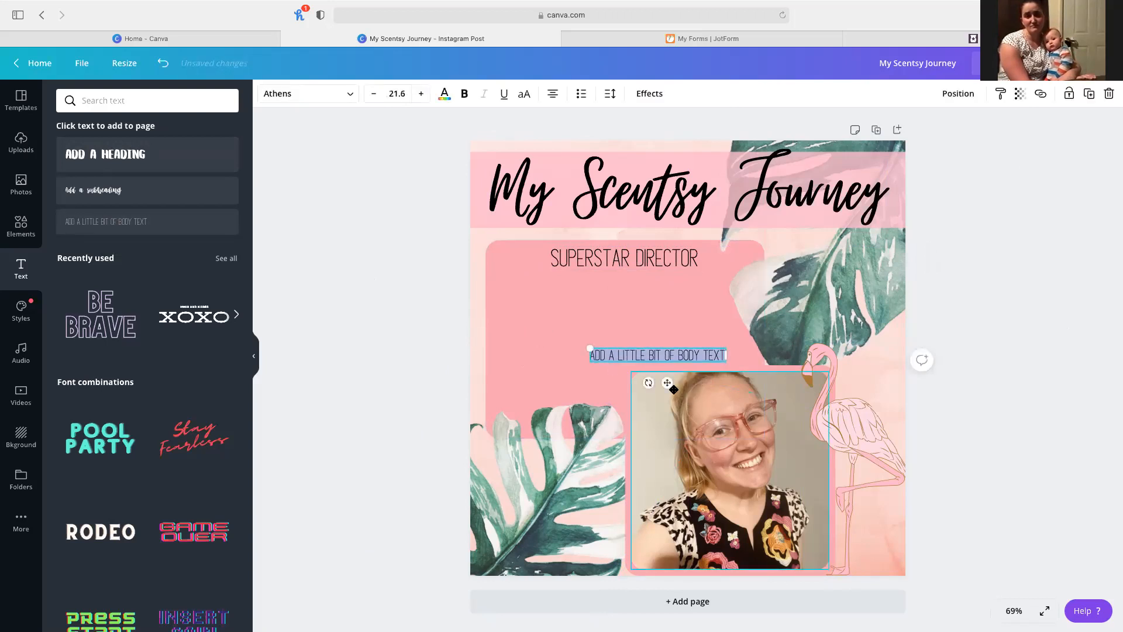
drag(669, 384, 573, 311)
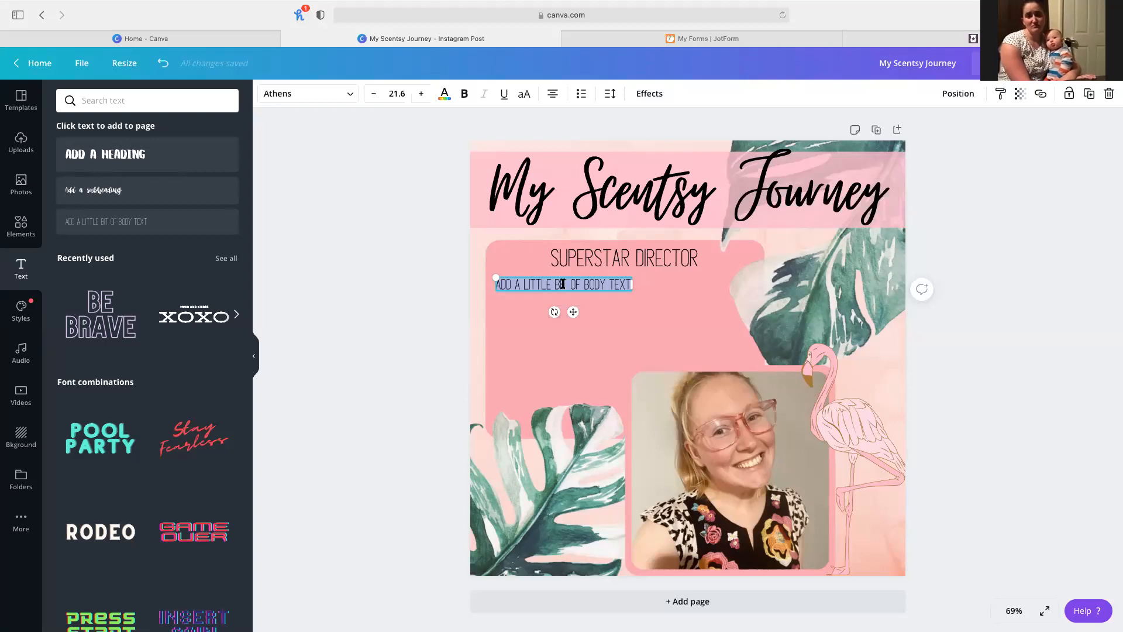
text(SHOOTING)
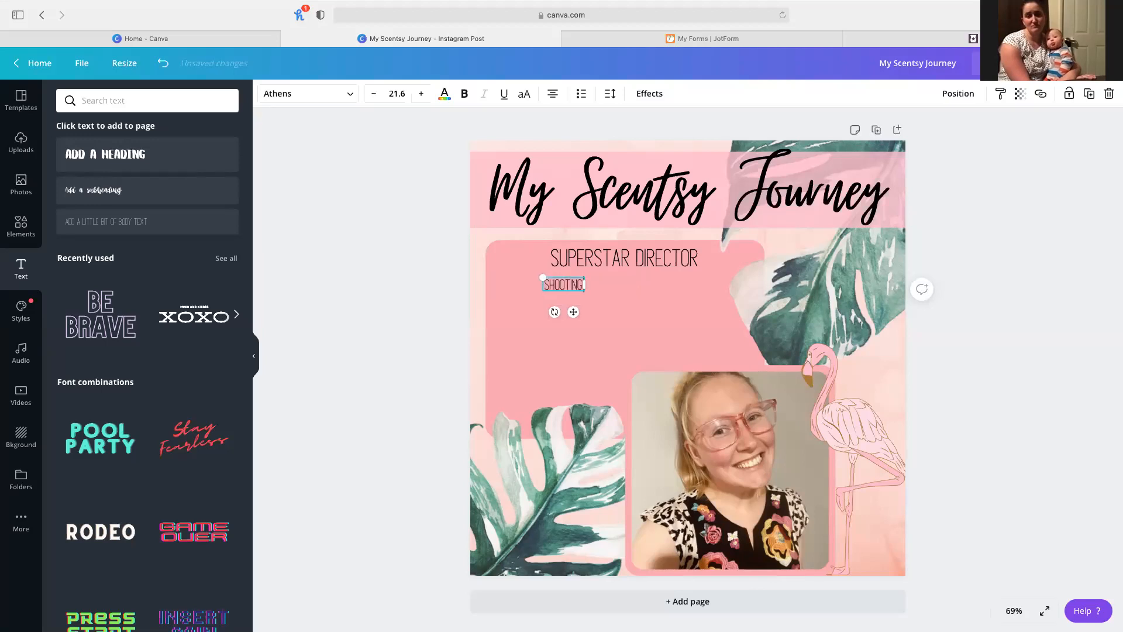
text( STAR EARNER)
key(Return)
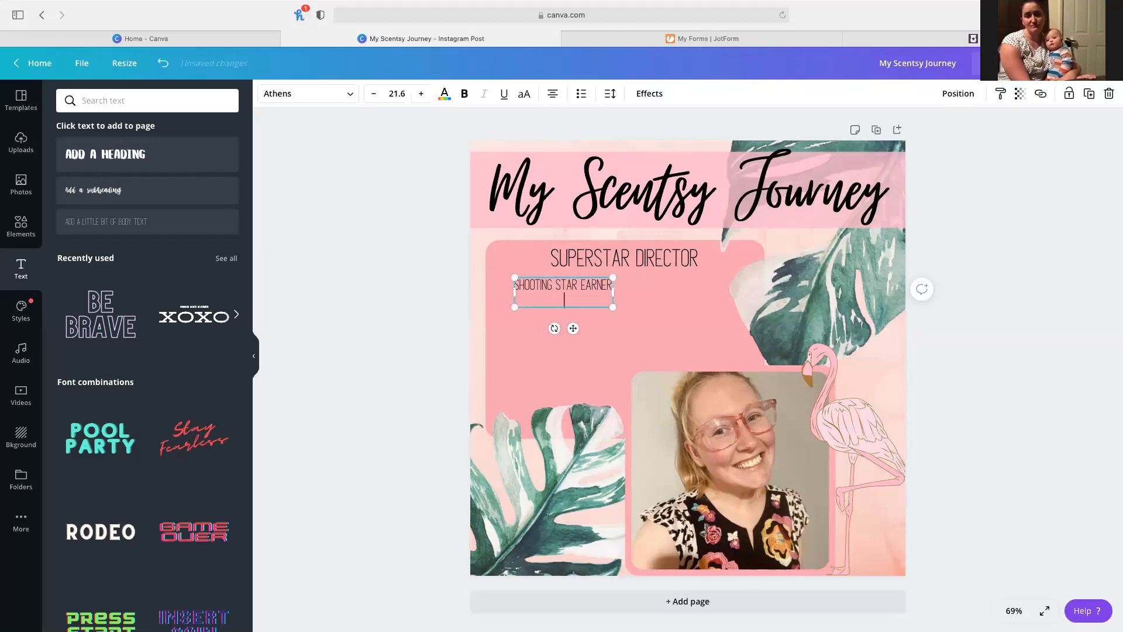
key(BackSpace)
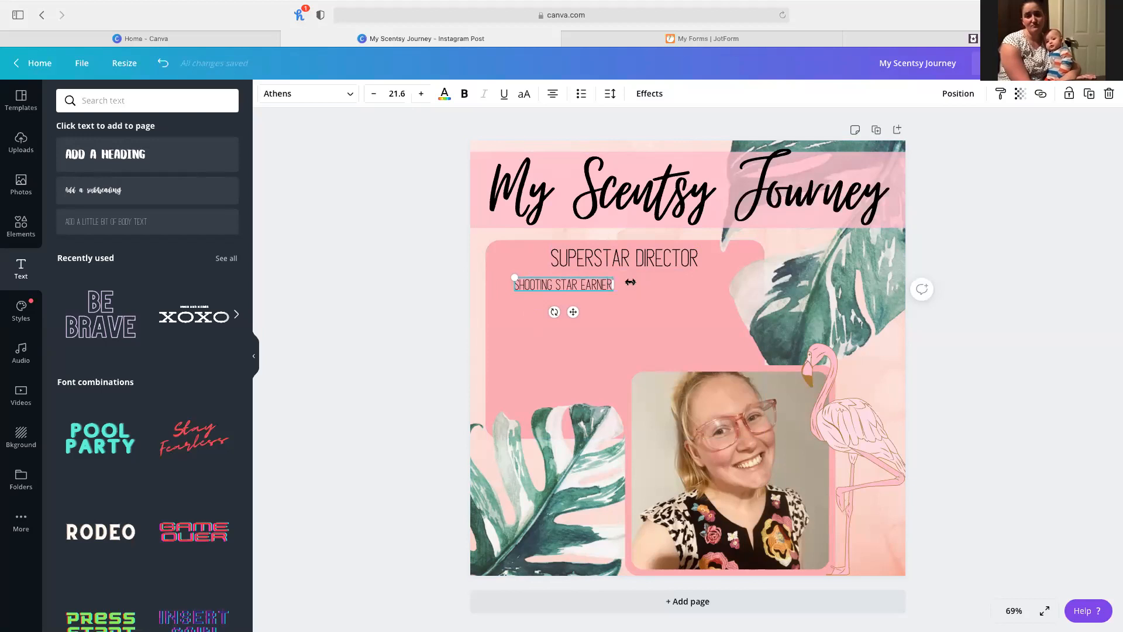
- Add a second line "SCENTSATIONAL START LEVEL 2 EARNER" to the achievements text and center the block under "SUPERSTAR DIRECTOR"
key(Return)
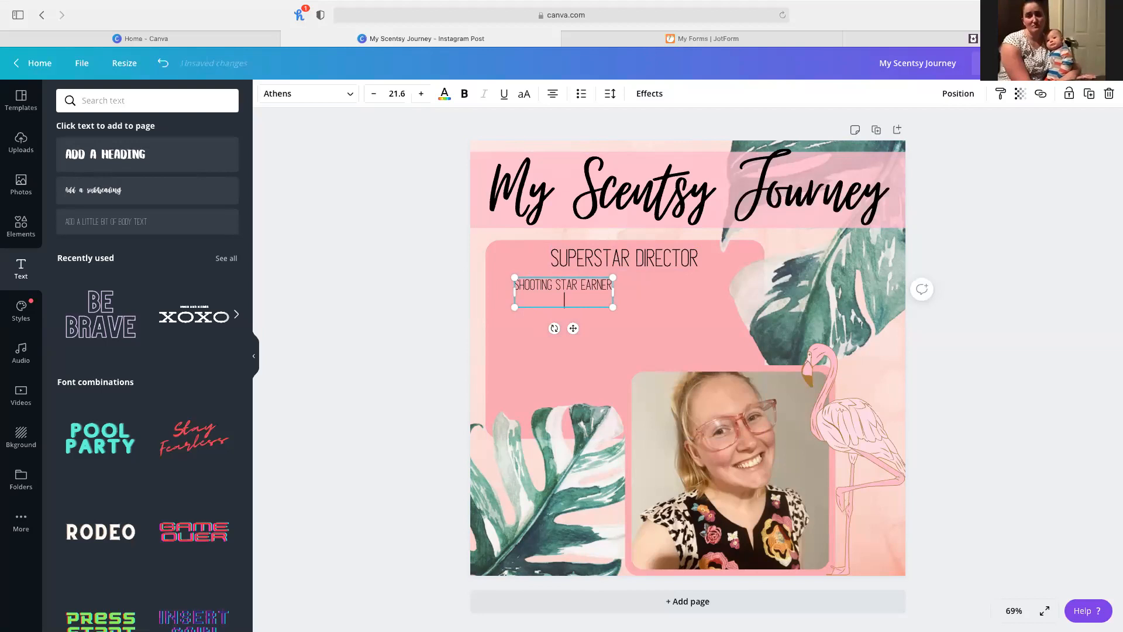
text(S)
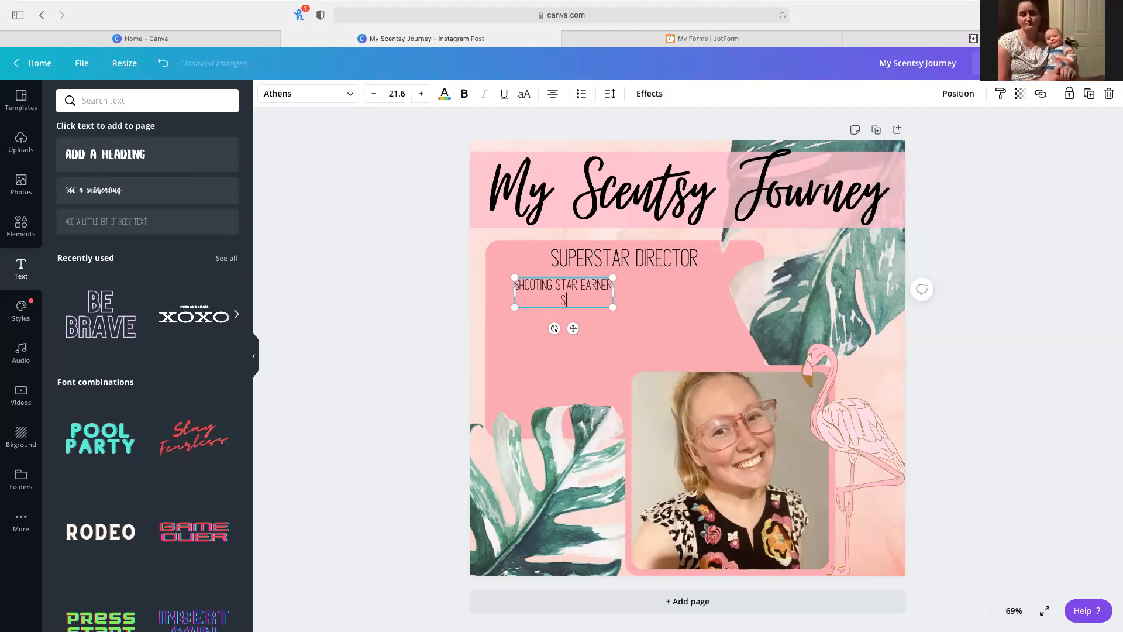
text(CENTSATIONA)
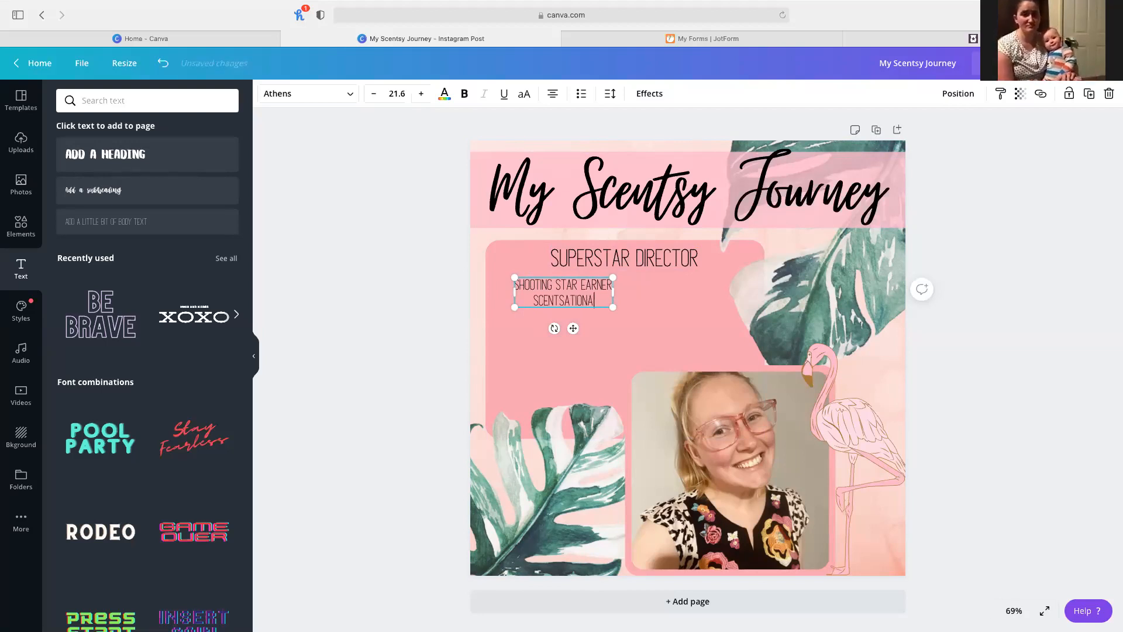
text(L START LEVEL)
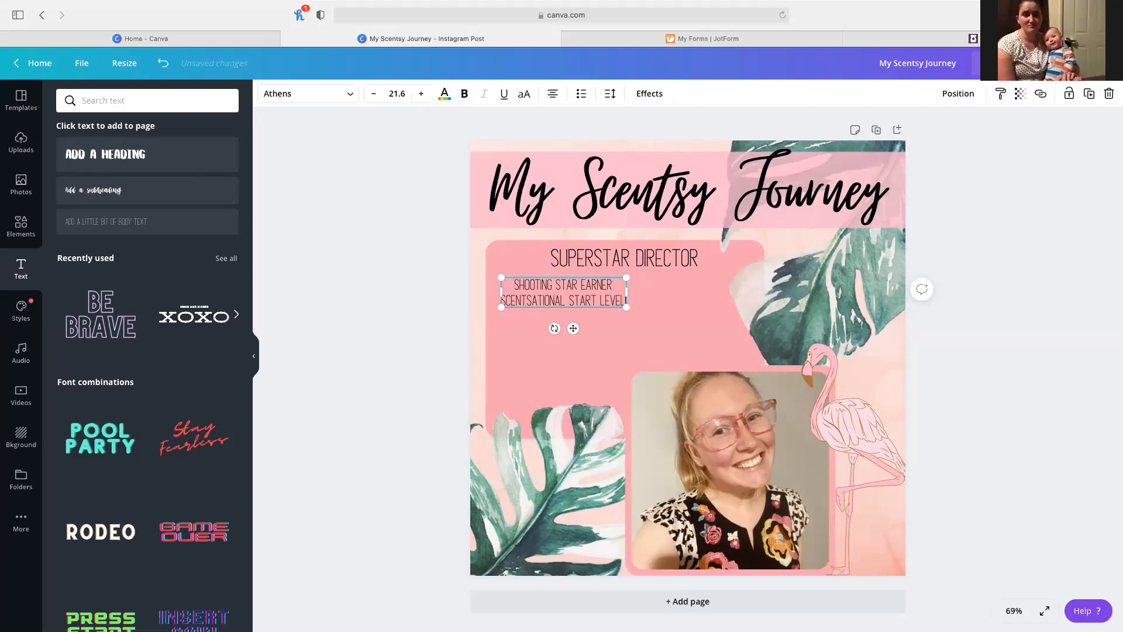
key(BackSpace)
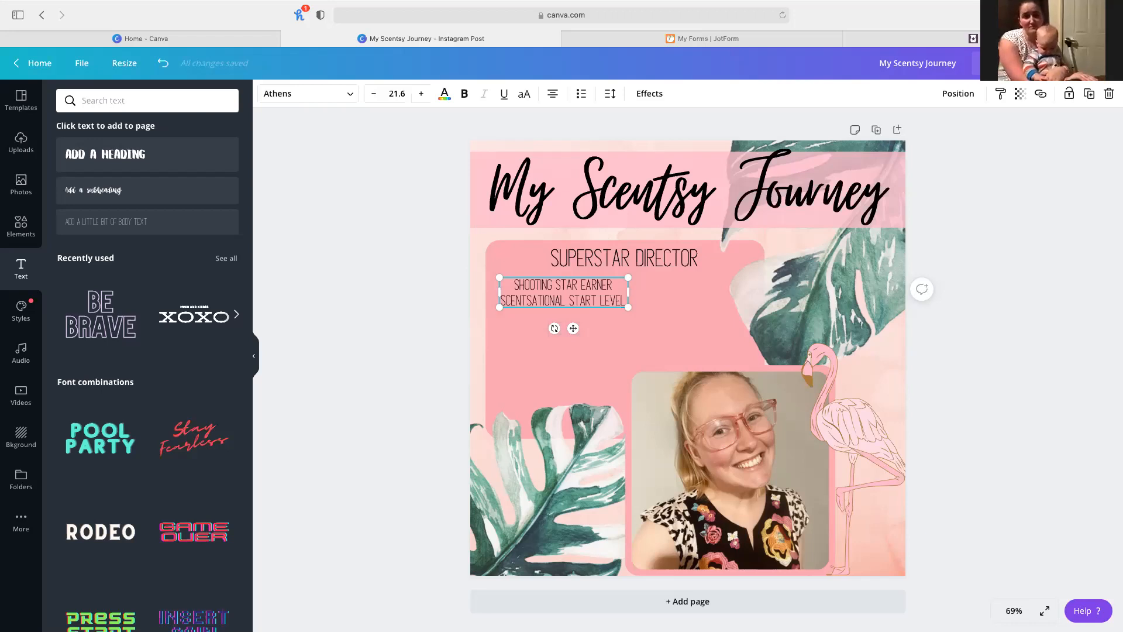
text(2)
key(BackSpace)
text(2 EARNER)
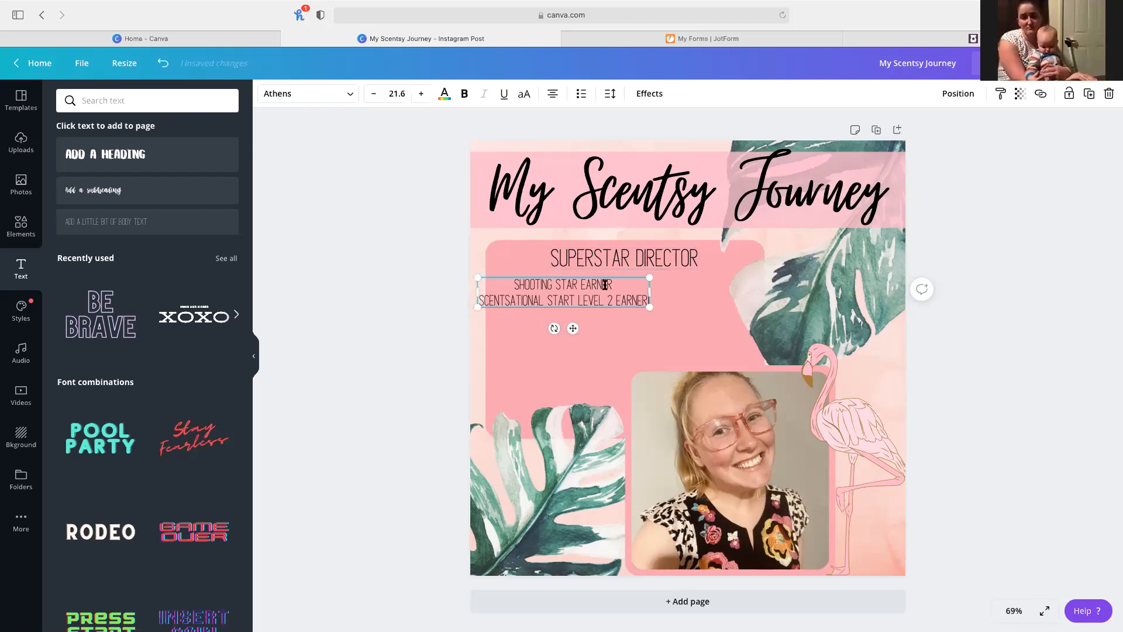
drag(572, 328, 637, 324)
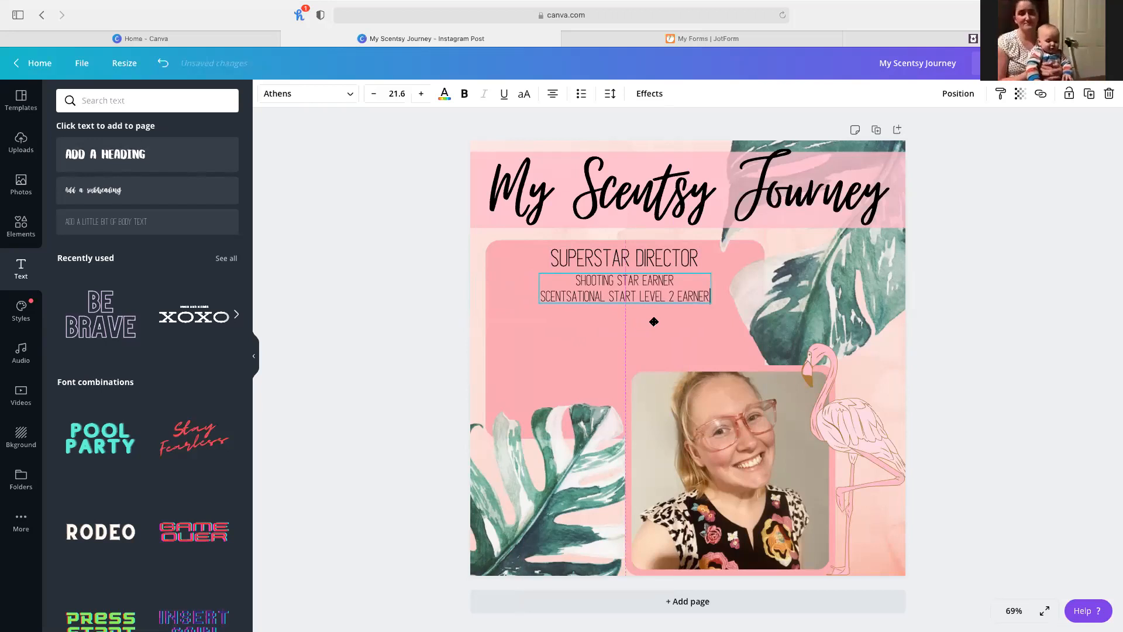
- Add the line "6X INCENTIVE TRIP EARNER" to the achievements text
key(Return)
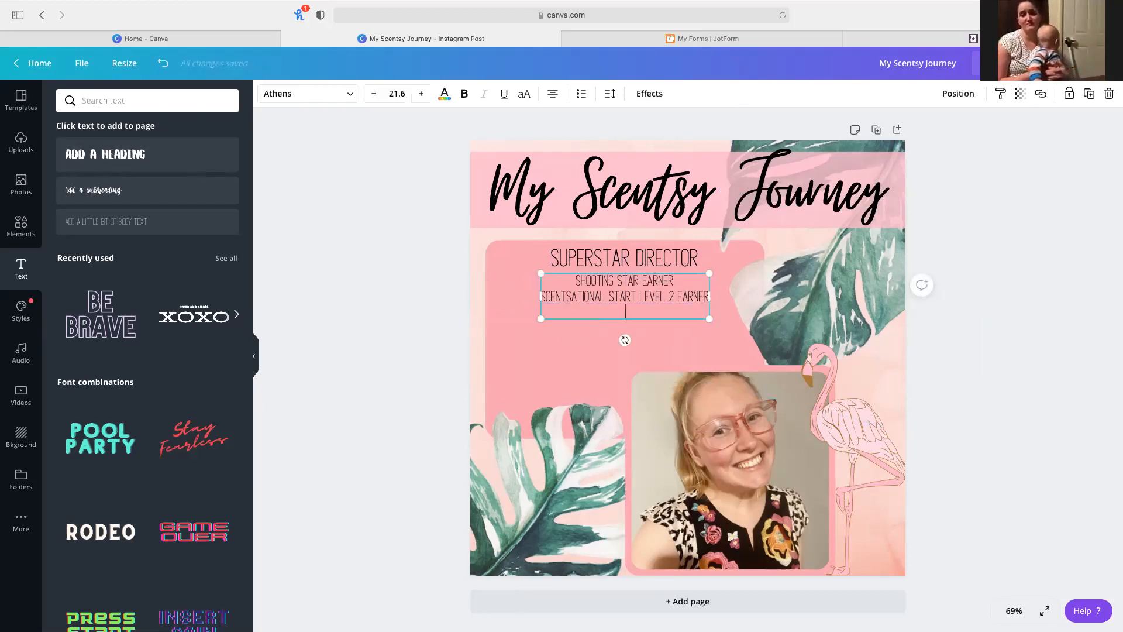
text(6X INCENTRIVE)
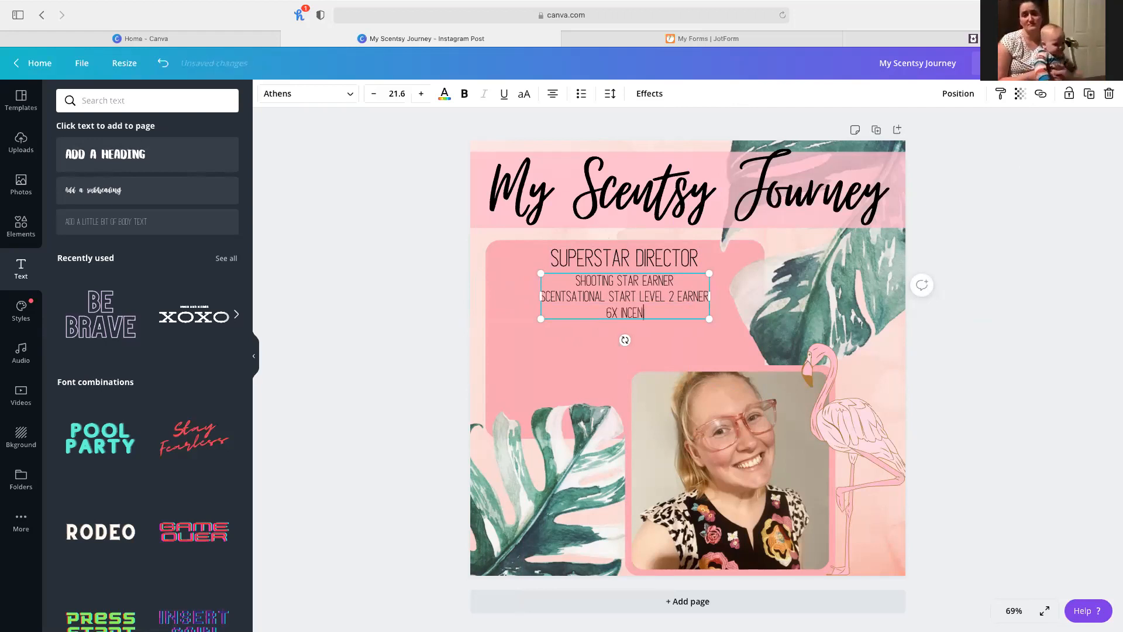
key(BackSpace)
key(BackSpace)
key(BackSpace)
key(BackSpace)
key(BackSpace)
text(IV)
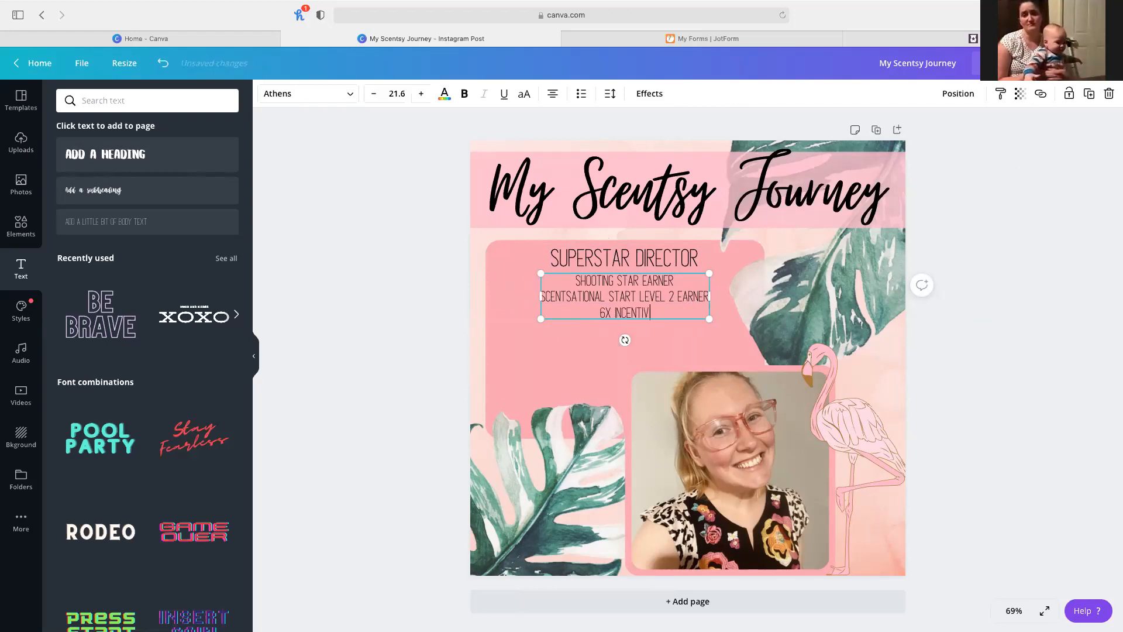
text(E TRIP EARNER)
- Add the lines "12 MONTHLY SALES AWARDS" and "ANNUAL SALES AWARD" to the achievements text
key(Return)
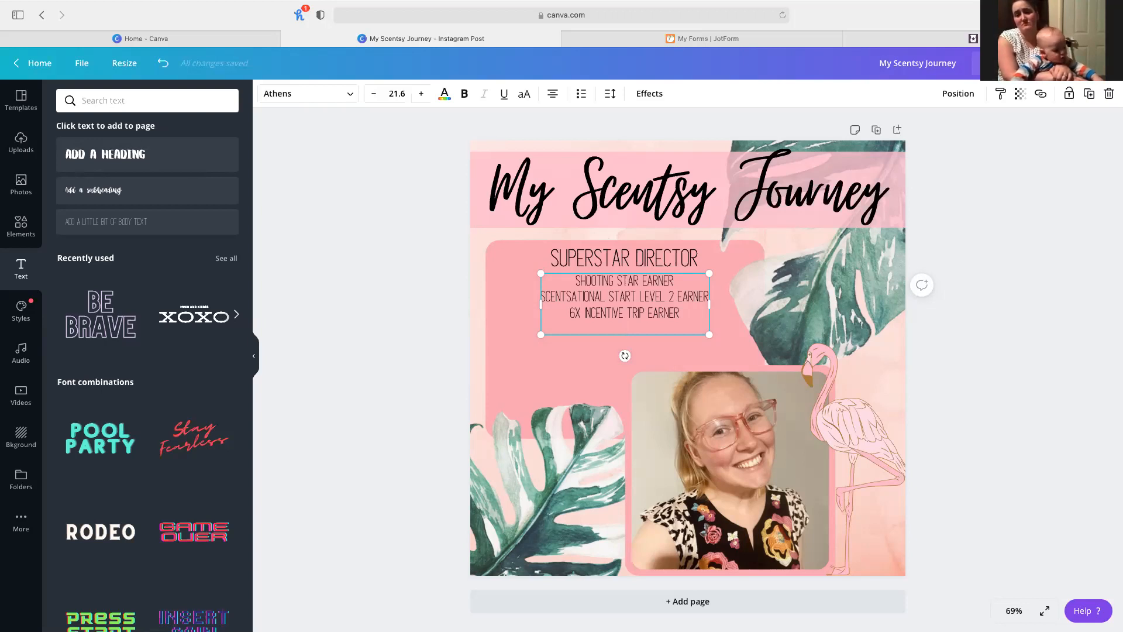
text(12 )
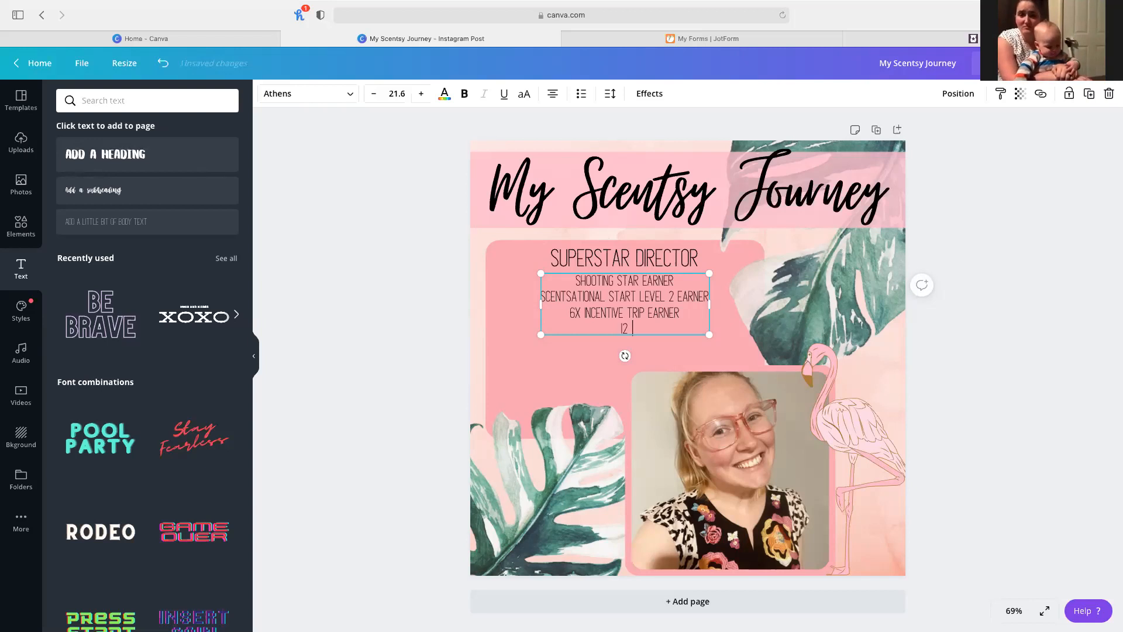
text(MONTHLY )
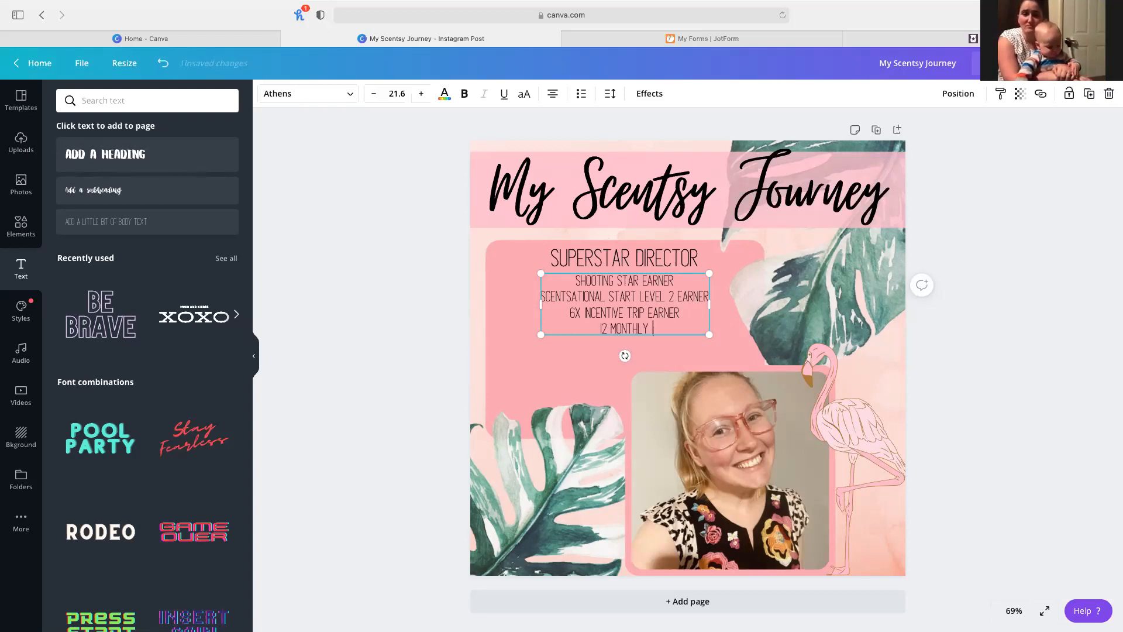
text(SALES AWARDS)
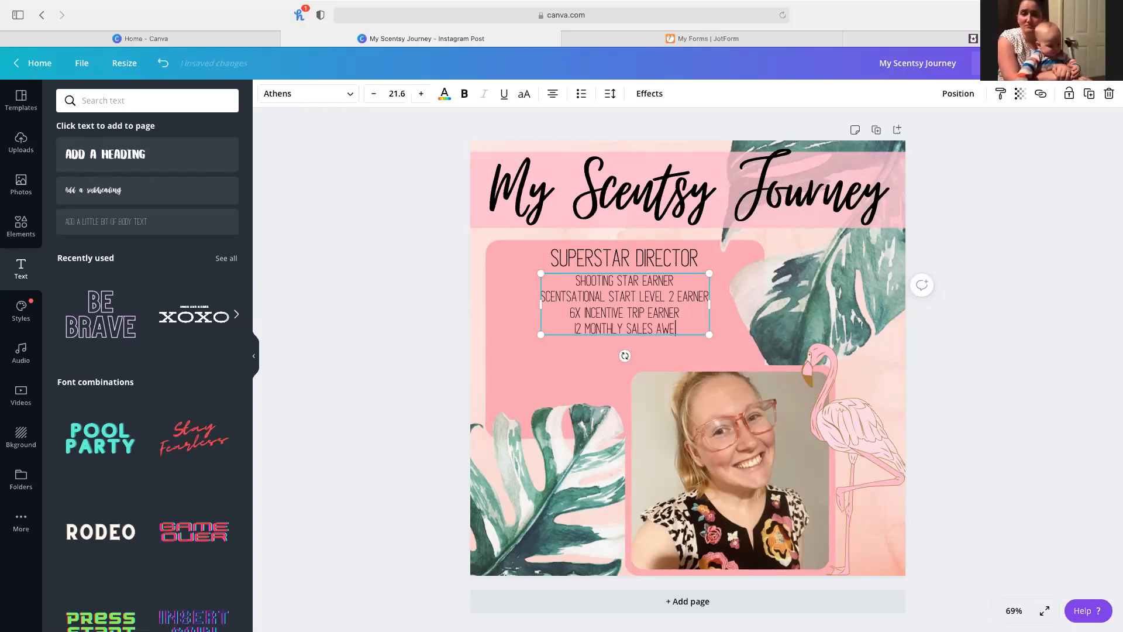
key(Return)
text(ANNU)
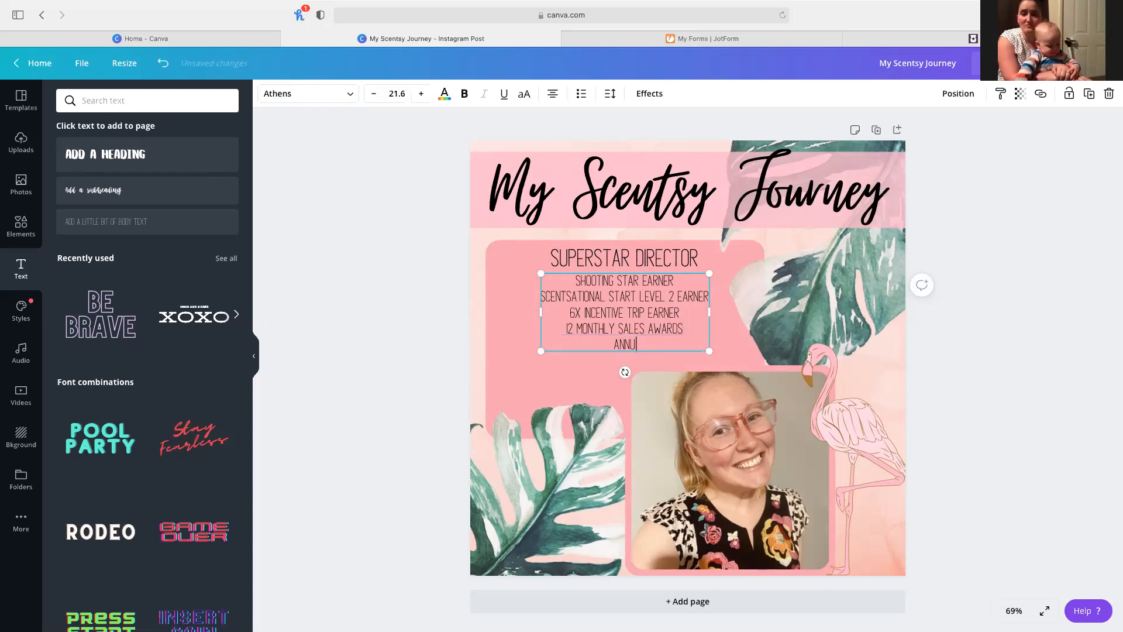
text(AL SALES AWARD)
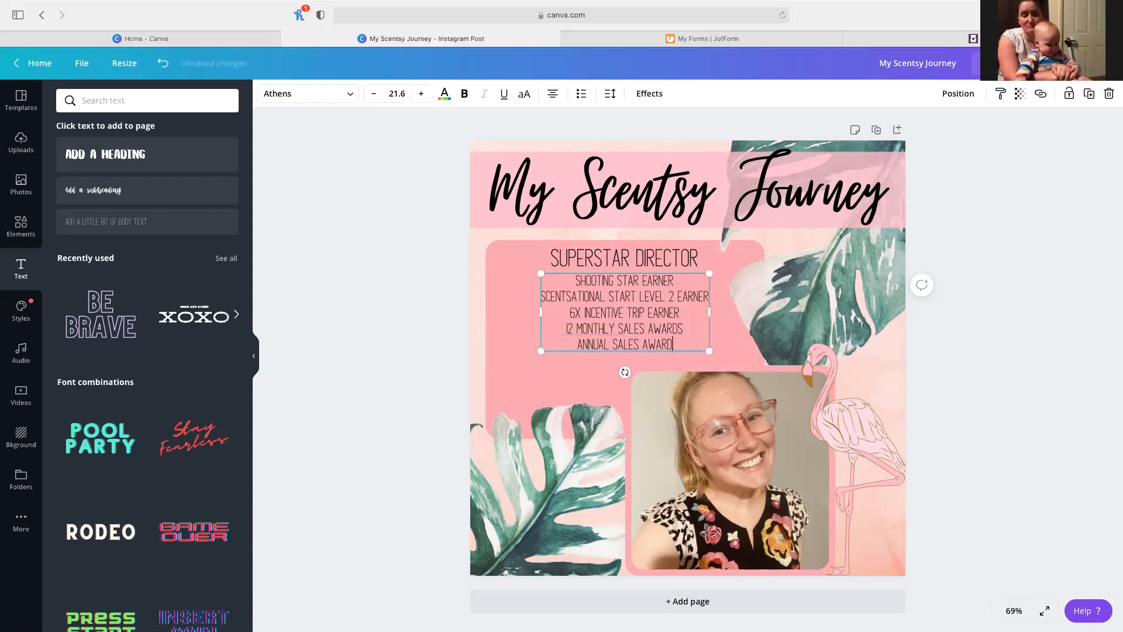
key(Return)
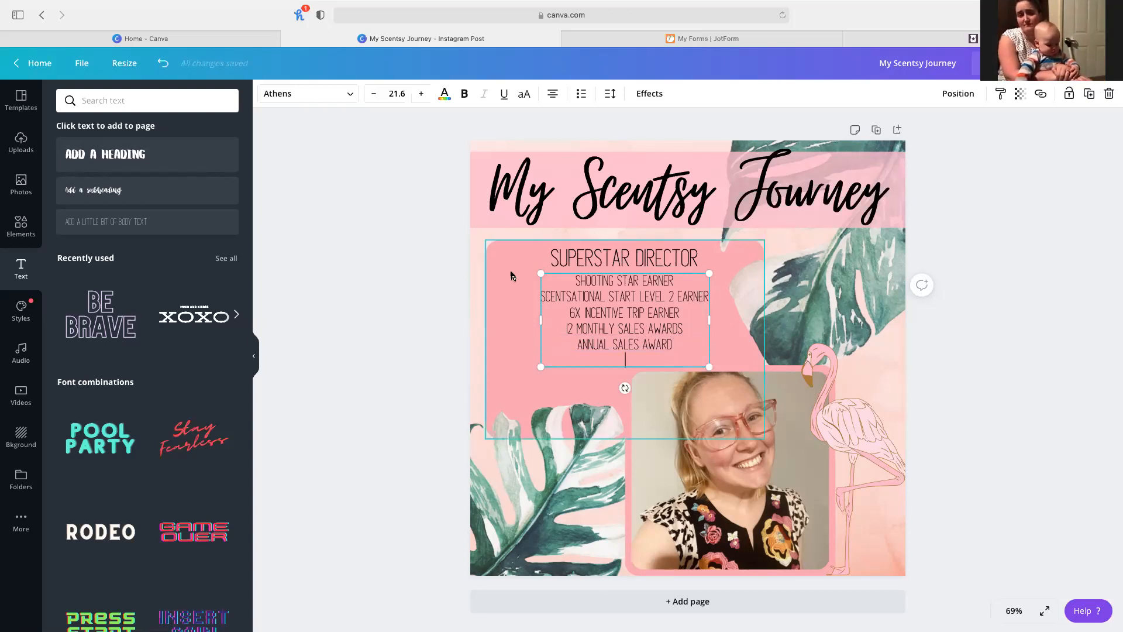
- Enlarge the achievements list to about size 26.5 and center it below "SUPERSTAR DIRECTOR"
drag(539, 273, 501, 252)
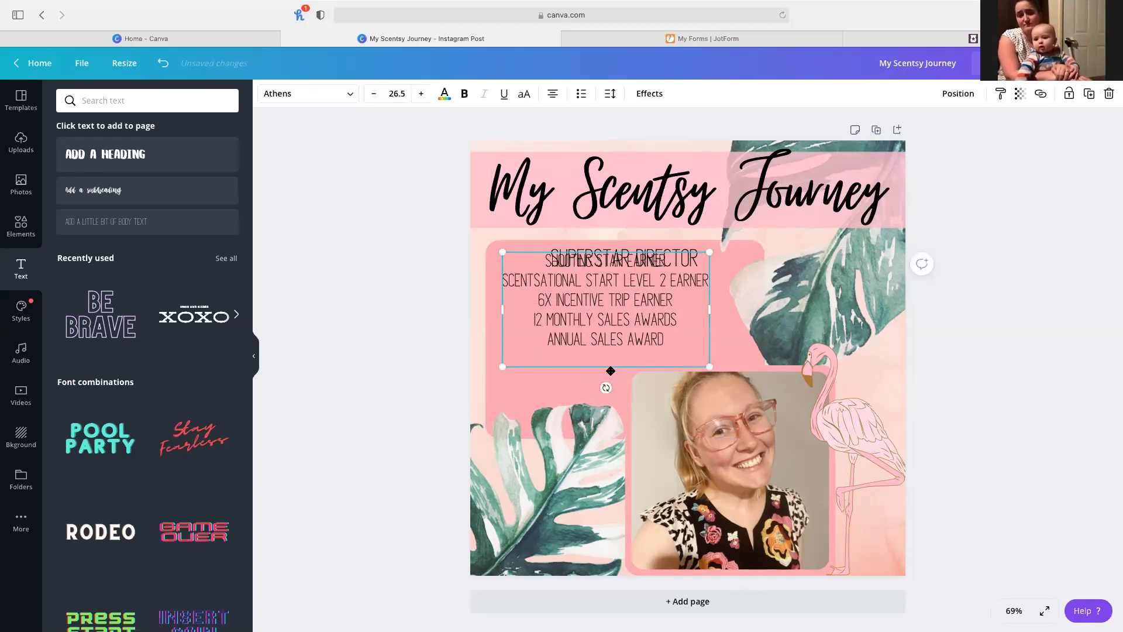
drag(659, 250, 680, 273)
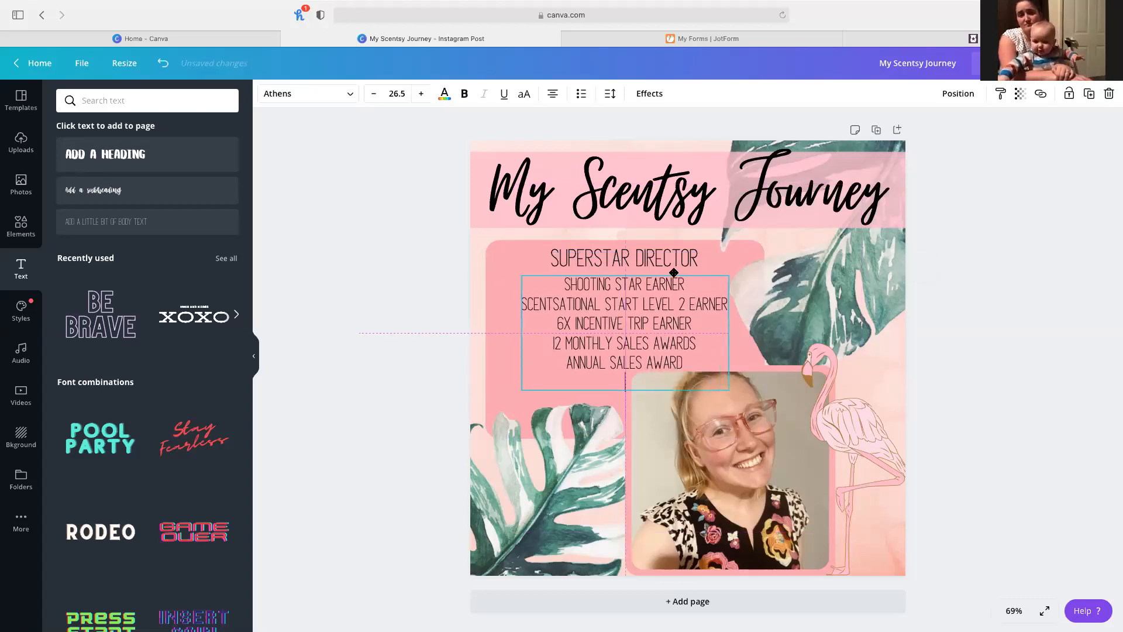
click(1014, 380)
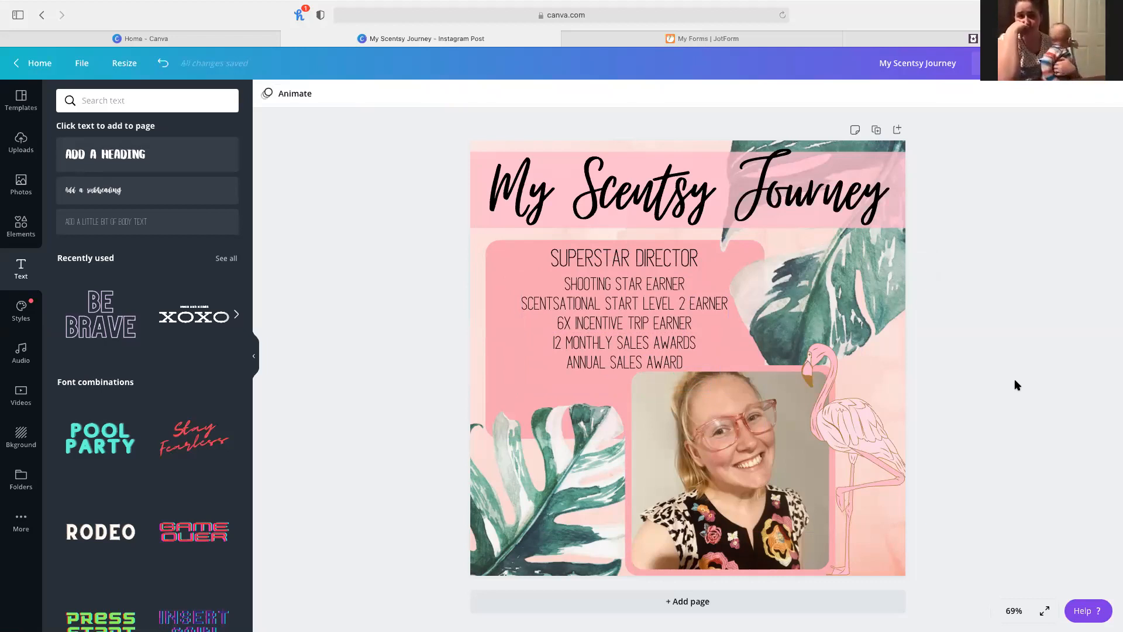
- Shrink the achievements list slightly and raise both it and the "SUPERSTAR DIRECTOR" heading toward the pink panel's upper edge
click(641, 330)
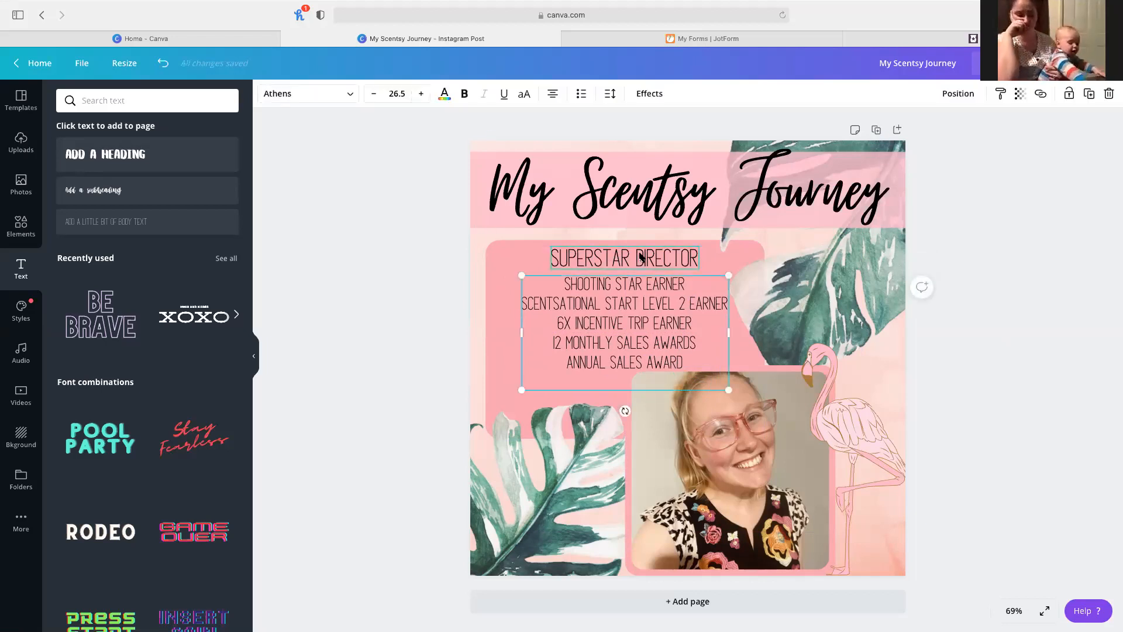
click(1021, 369)
click(695, 332)
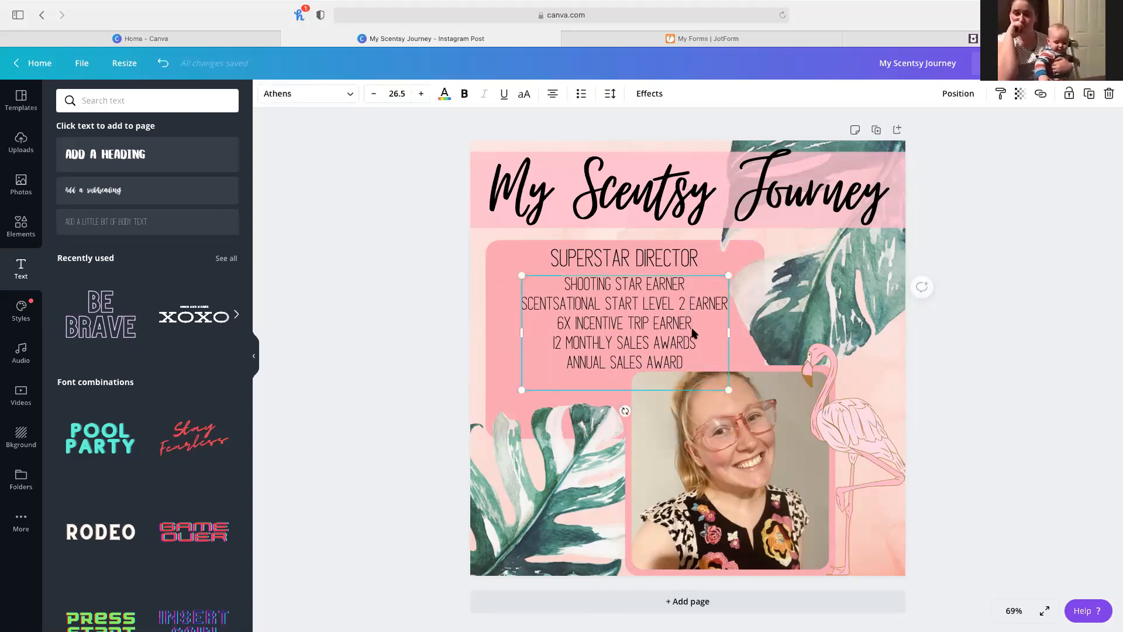
drag(719, 379, 695, 371)
drag(610, 285, 603, 248)
click(602, 258)
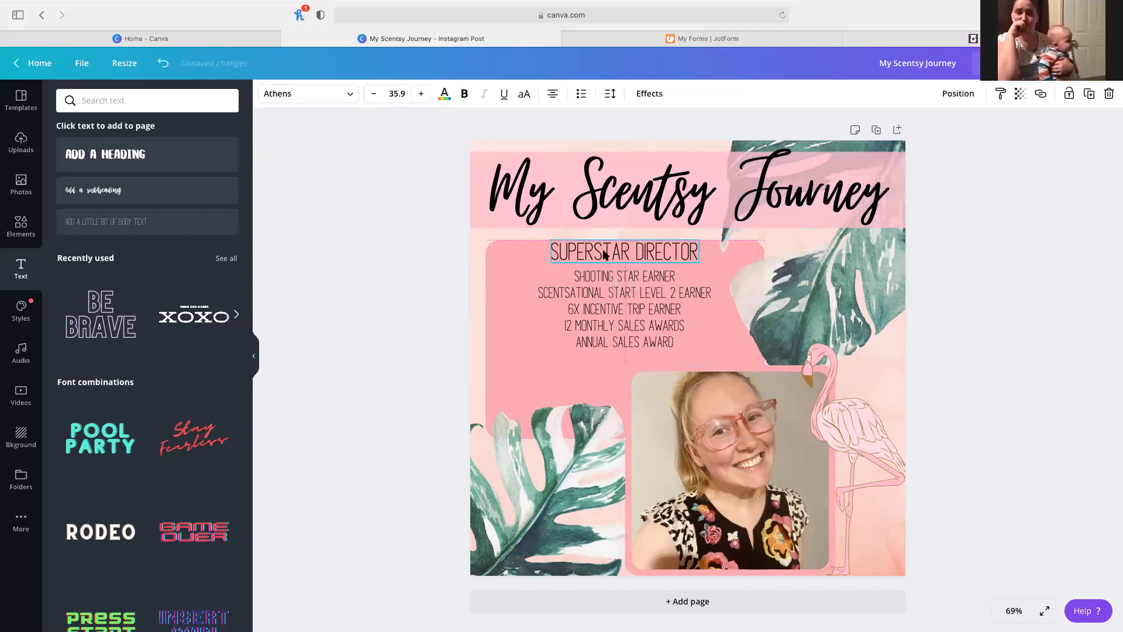
click(1030, 356)
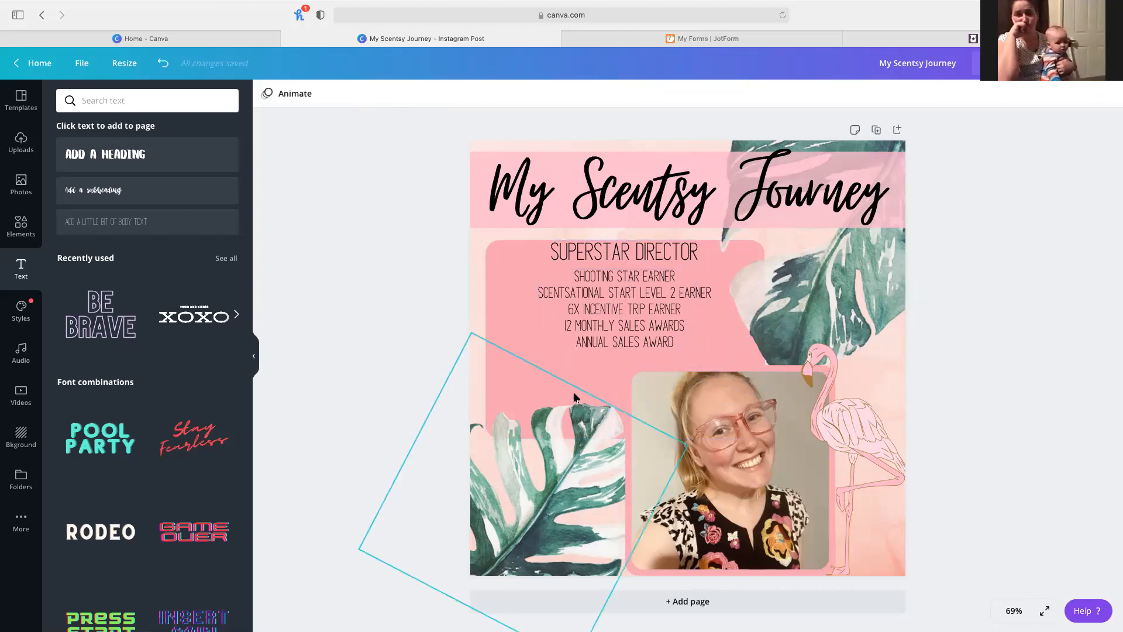
- Add body text "LIFETIME SALES:" at about size 28 and place it at the pink panel's left side below the achievements list
click(96, 231)
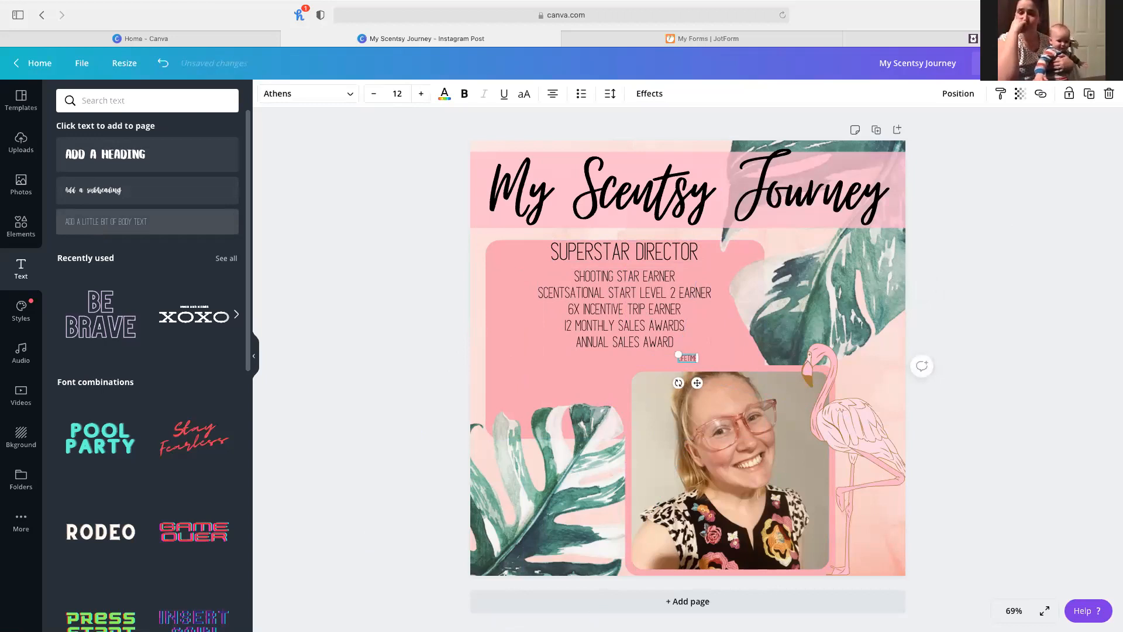
text(LIFETIME SALES)
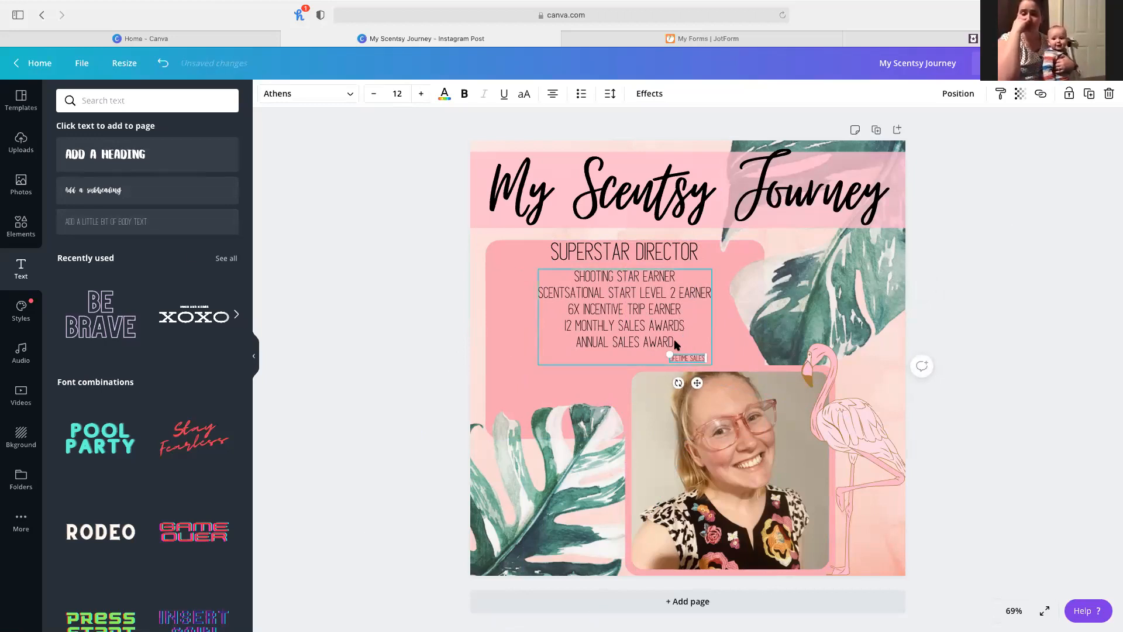
drag(670, 354, 619, 351)
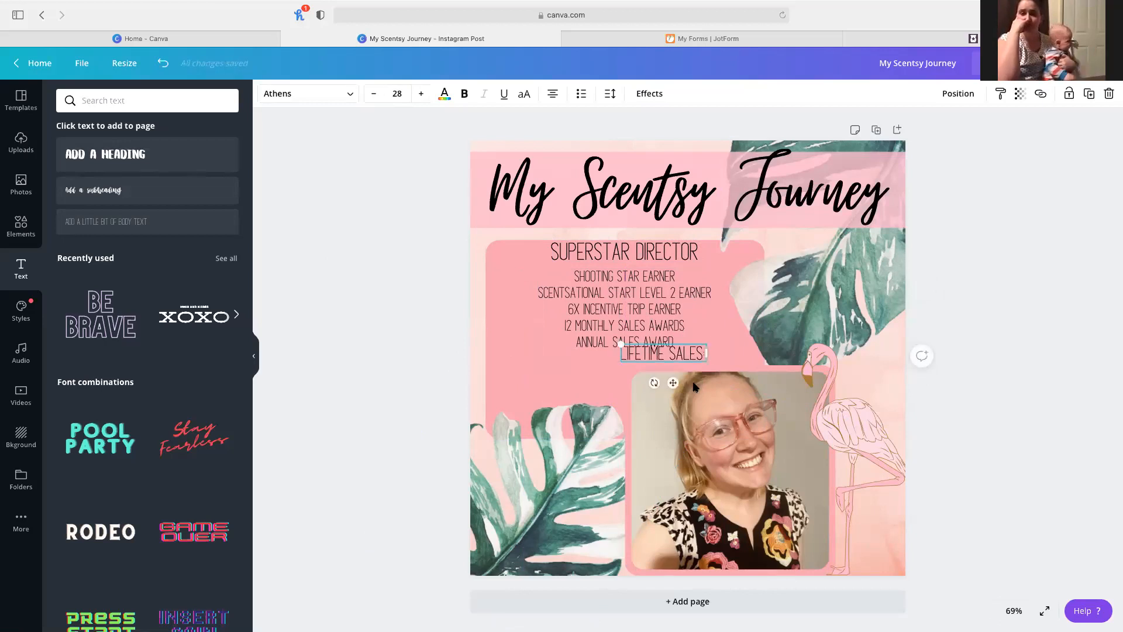
drag(673, 383, 545, 401)
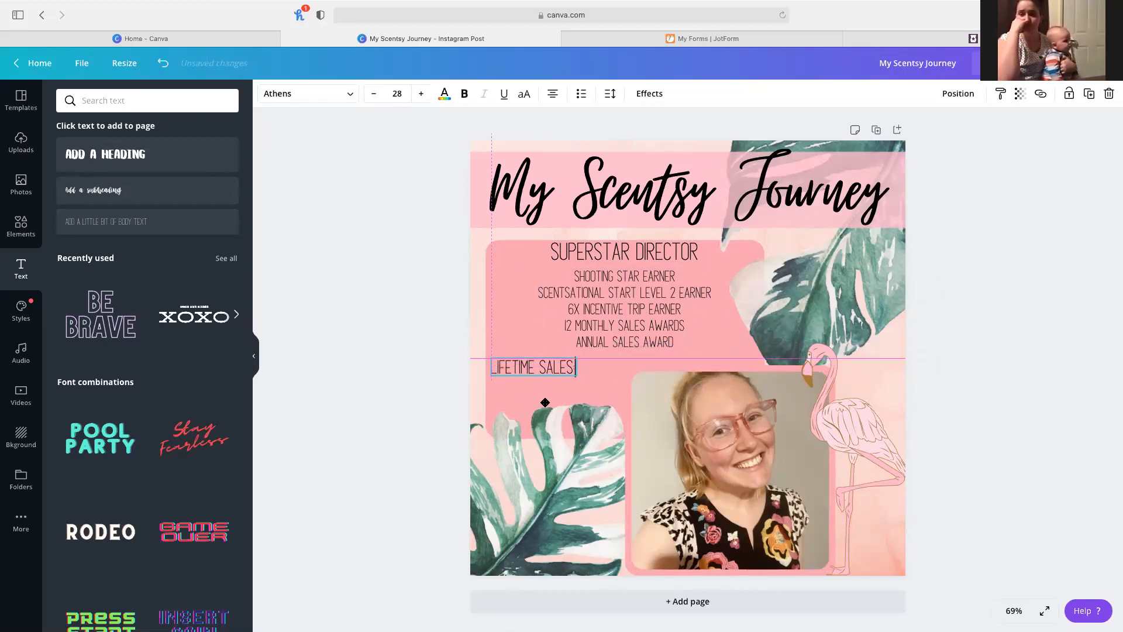
click(990, 347)
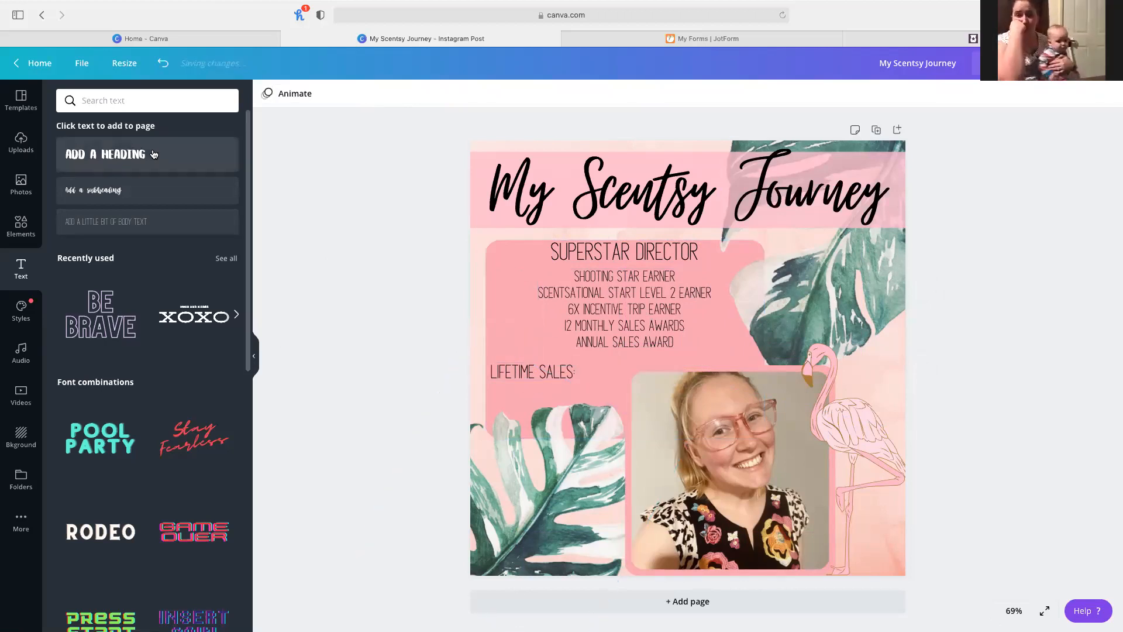
- Add an enlarged "88,000" text beneath "LIFETIME SALES:" and lower the lower-left monstera leaf to clear the number
click(109, 225)
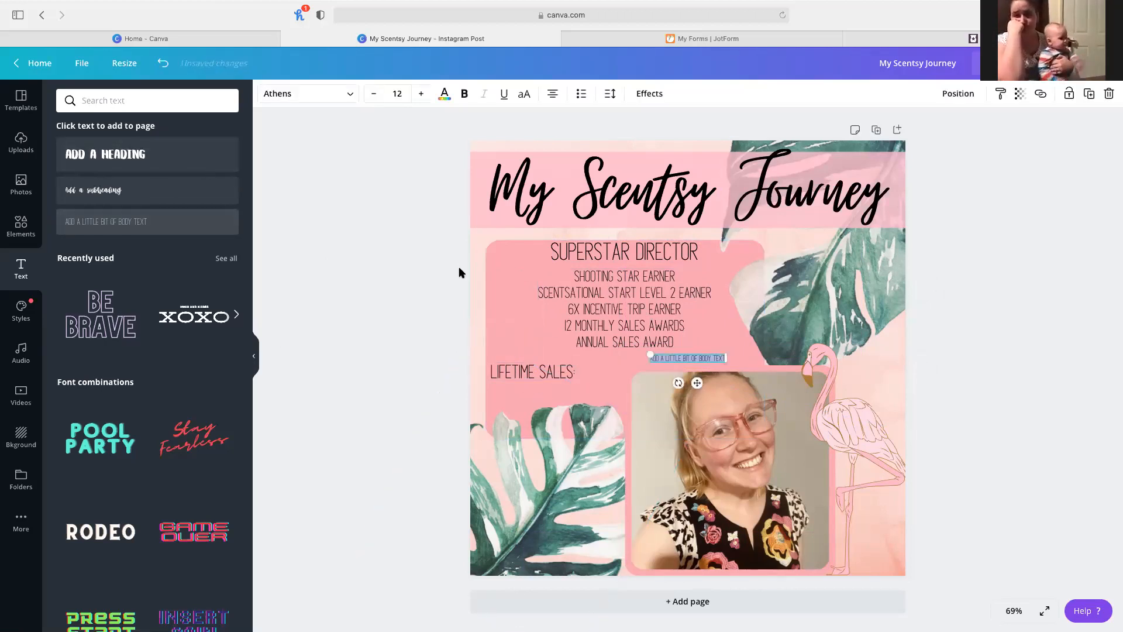
key(BackSpace)
text(3,000)
drag(679, 356, 655, 346)
drag(679, 386, 586, 420)
mouse_move(556, 380)
mouse_down()
mouse_move(520, 364)
mouse_move(546, 376)
mouse_up()
mouse_move(581, 425)
mouse_down()
mouse_move(605, 431)
mouse_move(595, 433)
mouse_up()
click(1033, 393)
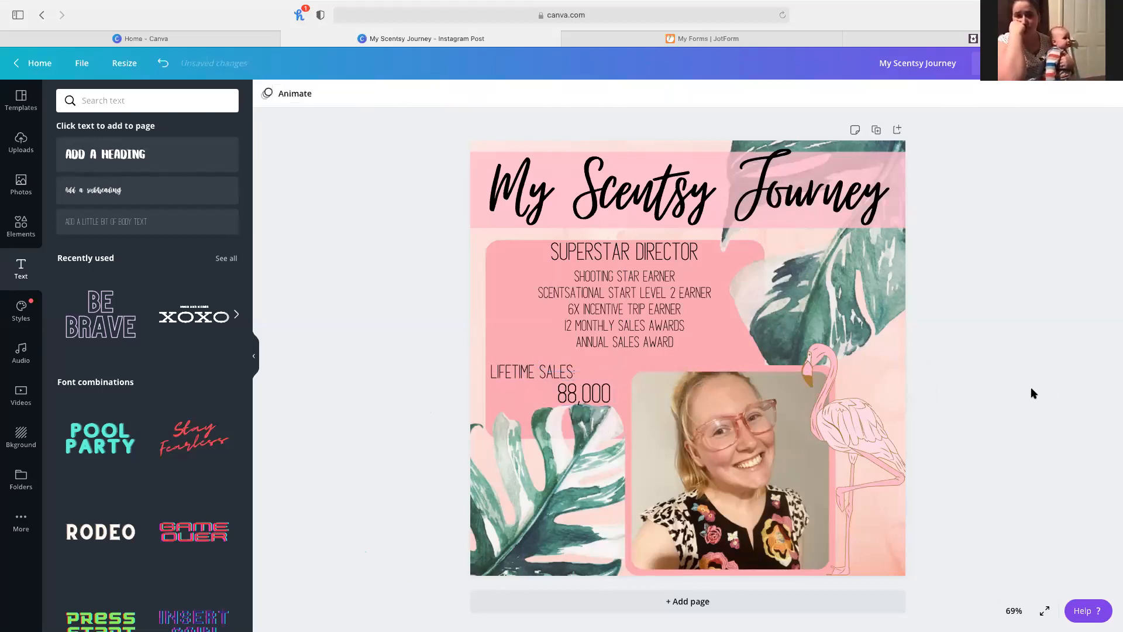
drag(596, 456, 592, 461)
click(995, 394)
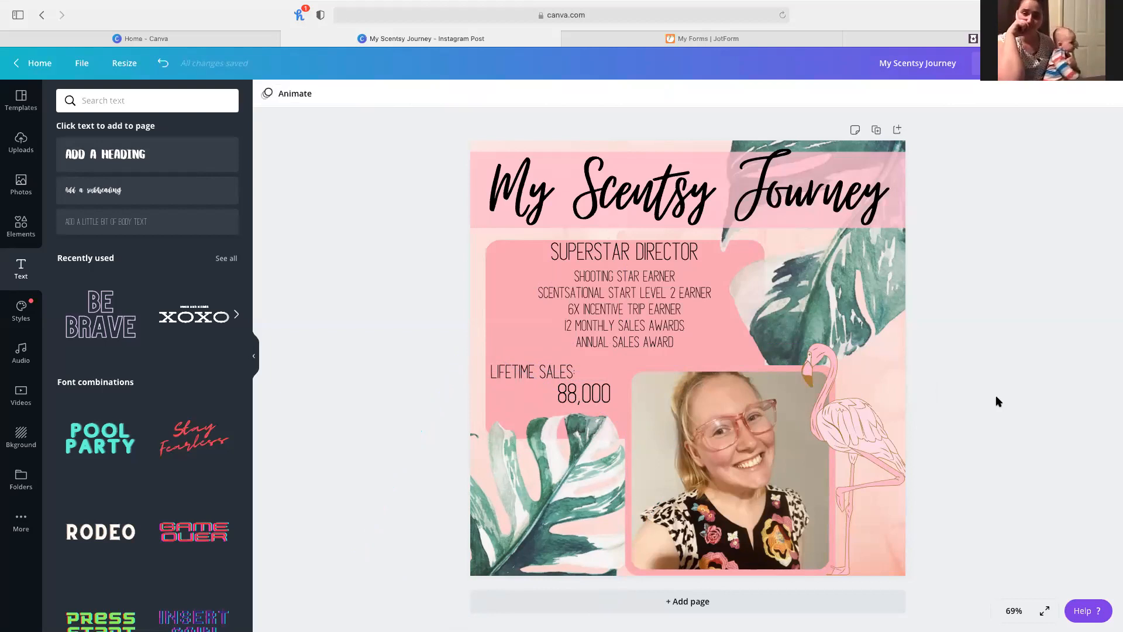
- Shift the achievements list and the "SUPERSTAR DIRECTOR" heading slightly down on the pink panel
drag(635, 316, 636, 322)
drag(636, 245, 641, 258)
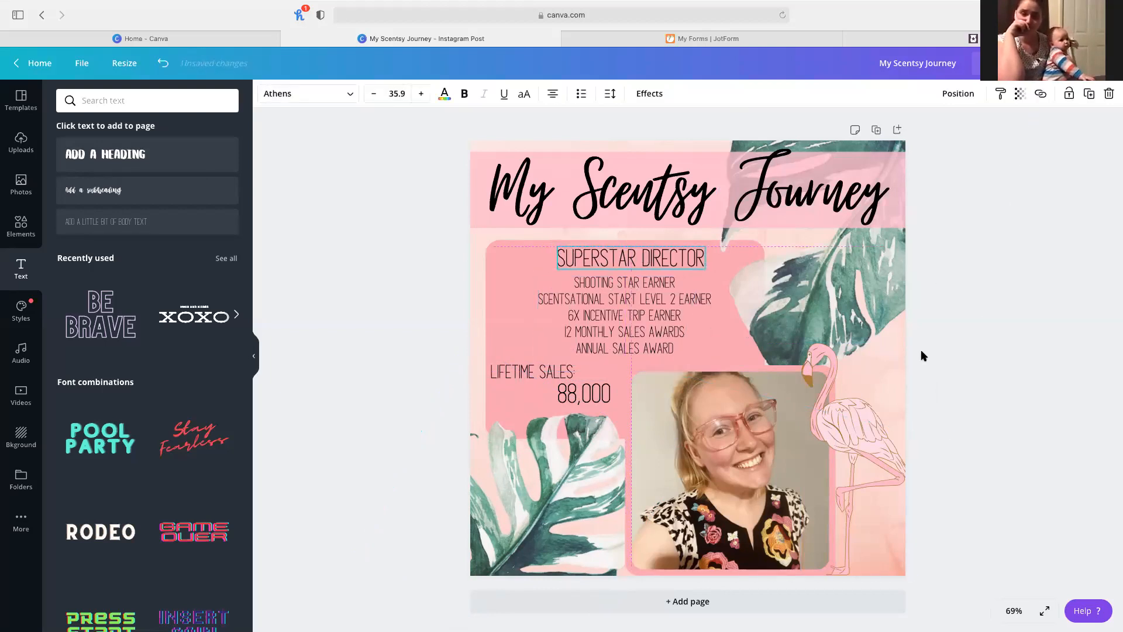
click(1033, 420)
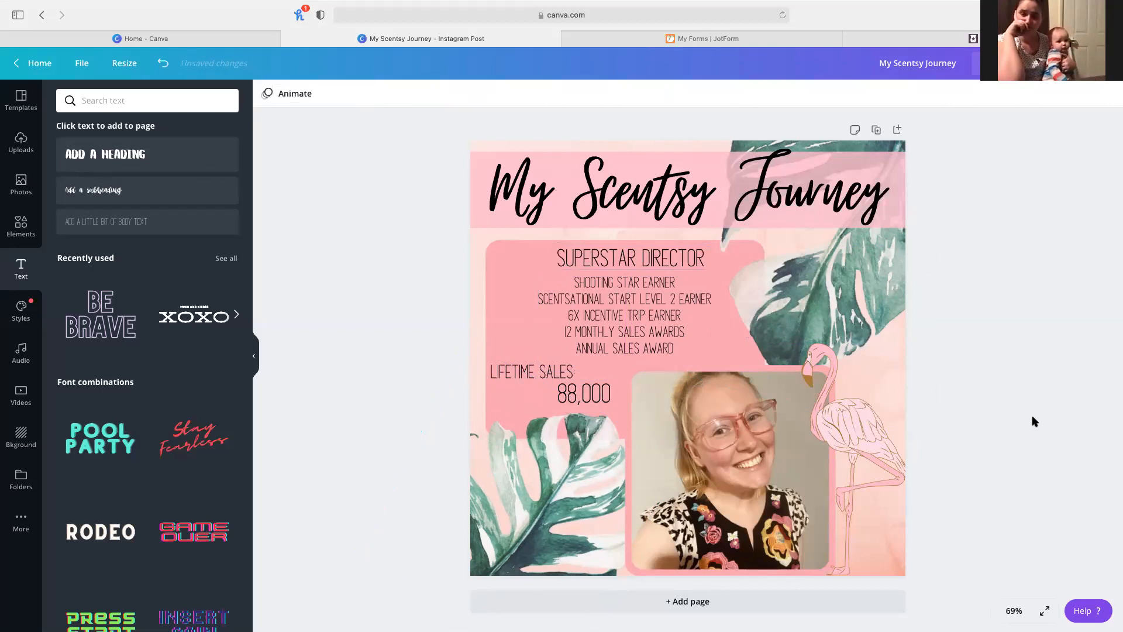